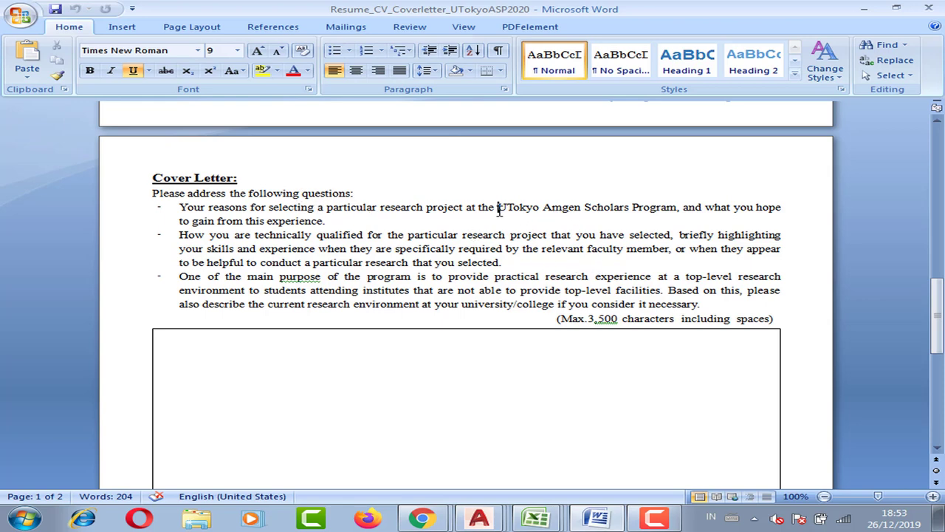
Read through the Cover Letter questions, from the reasons for choosing the research project to the answer box, in the résumé form
{"action": "left_click_drag", "start_coordinate": [499, 210], "coordinate": [546, 211]}
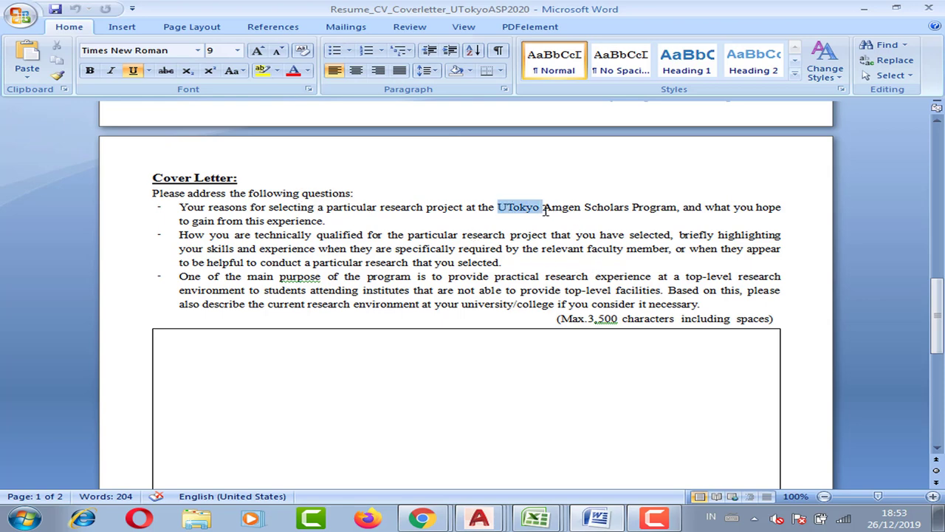
{"action": "left_click", "coordinate": [504, 235]}
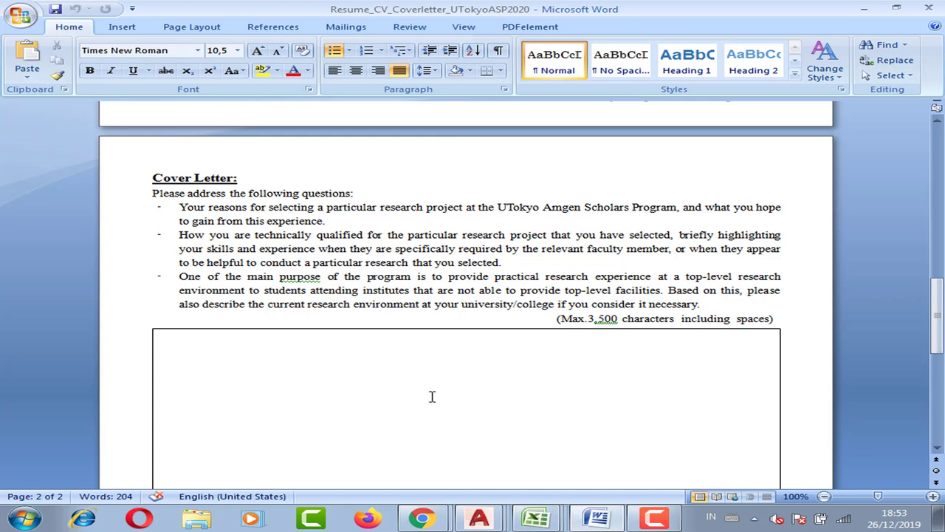
{"action": "scroll", "coordinate": [456, 353], "scroll_direction": "down", "scroll_amount": 2}
{"action": "left_click_drag", "start_coordinate": [184, 169], "coordinate": [323, 227]}
{"action": "left_click", "coordinate": [323, 228]}
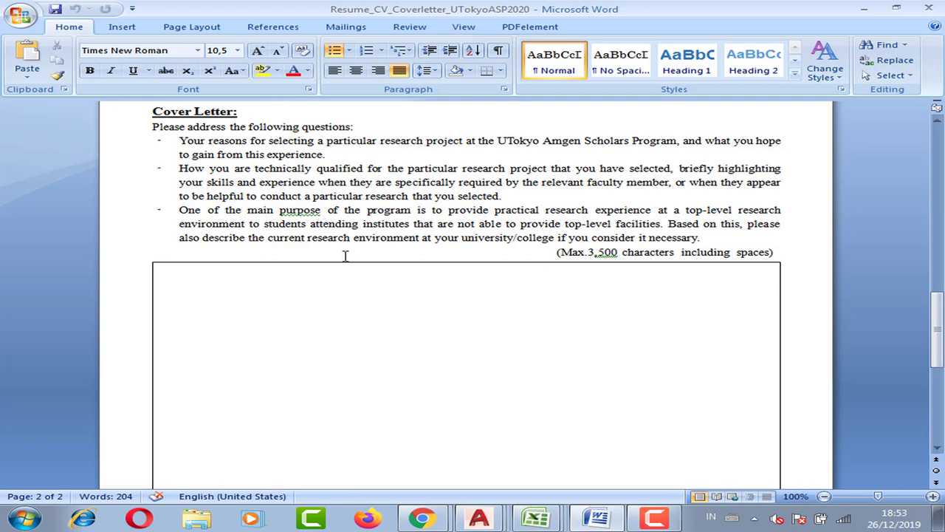
{"action": "scroll", "coordinate": [345, 255], "scroll_direction": "down", "scroll_amount": 8}
{"action": "scroll", "coordinate": [354, 181], "scroll_direction": "up", "scroll_amount": 10}
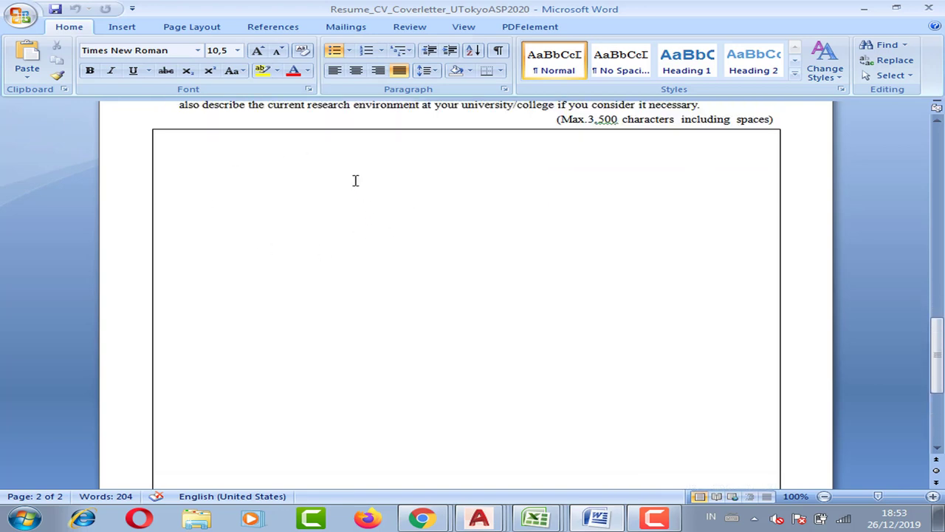
{"action": "scroll", "coordinate": [356, 202], "scroll_direction": "up", "scroll_amount": 10}
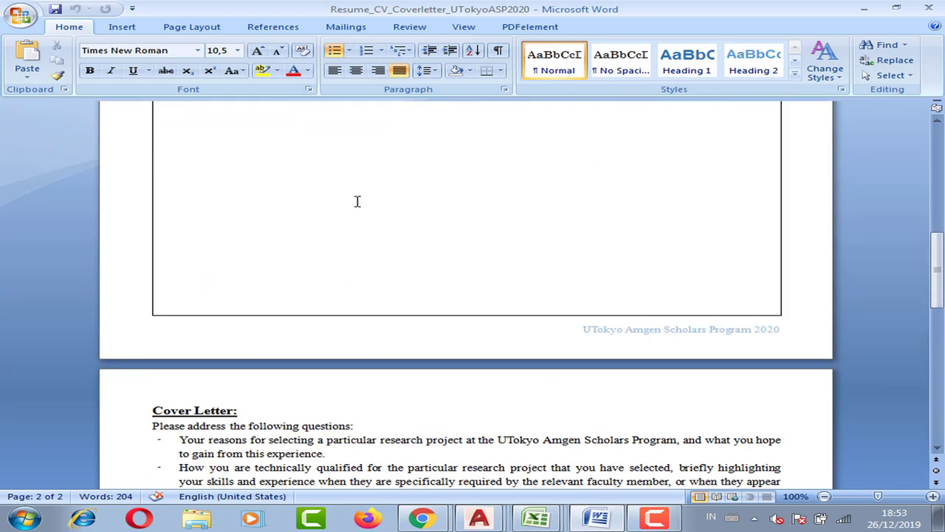
{"action": "scroll", "coordinate": [359, 203], "scroll_direction": "up", "scroll_amount": 3}
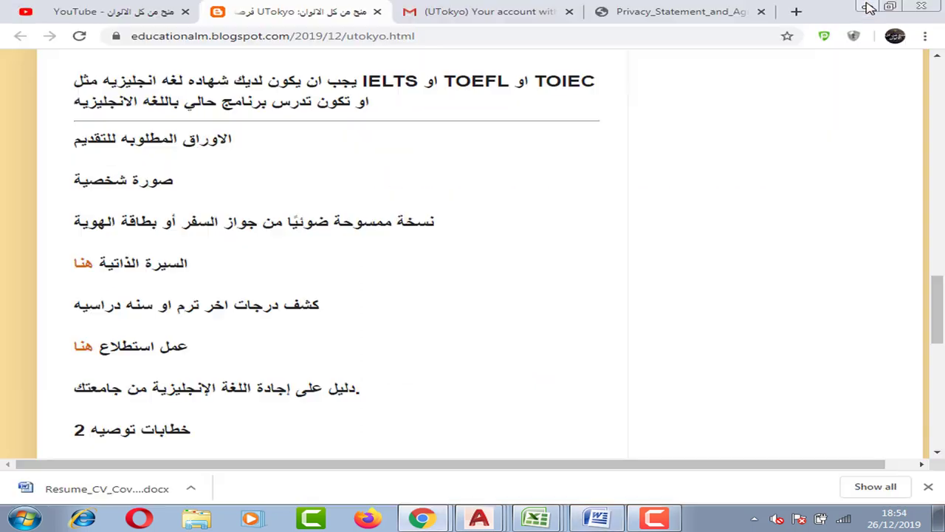
Return to the UTokyo blog page in Chrome and highlight the required transcript of the last term or academic year
{"action": "left_click", "coordinate": [864, 8]}
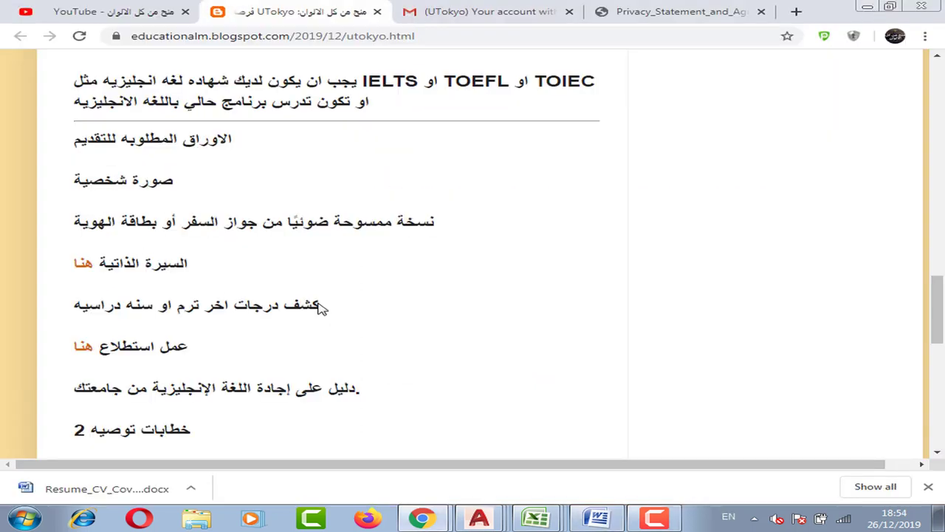
{"action": "left_click_drag", "start_coordinate": [317, 303], "coordinate": [72, 307]}
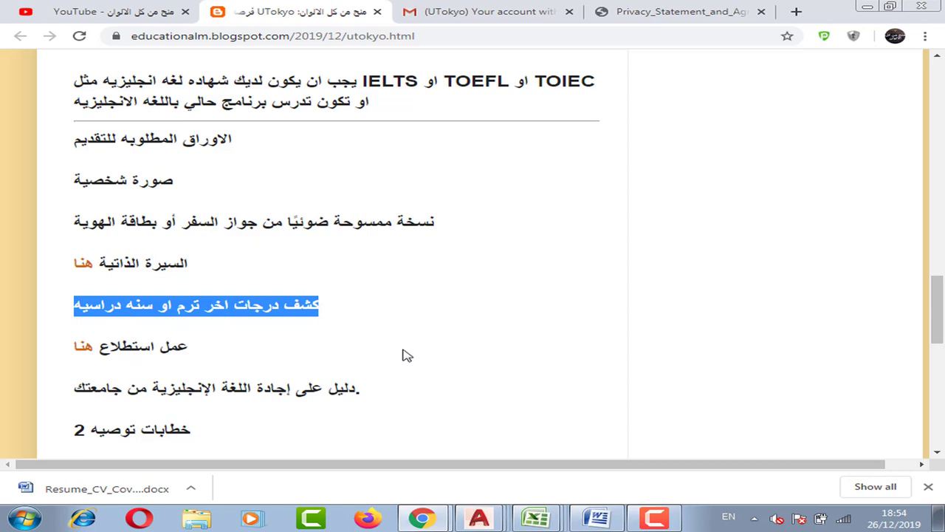
{"action": "left_click_drag", "start_coordinate": [937, 332], "coordinate": [940, 342]}
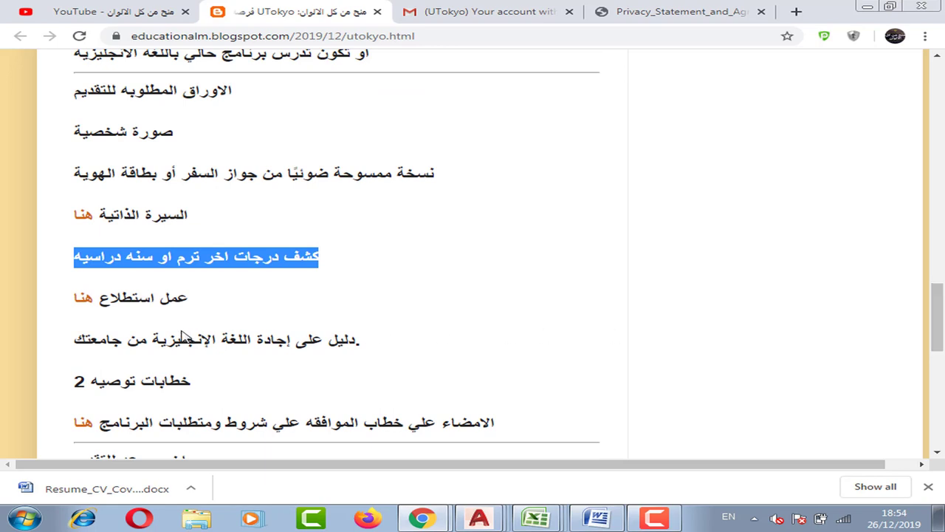
Download the questionnaire workbook from the link beside the survey item in the required documents list
{"action": "left_click_drag", "start_coordinate": [189, 300], "coordinate": [101, 299]}
{"action": "left_click", "coordinate": [94, 309]}
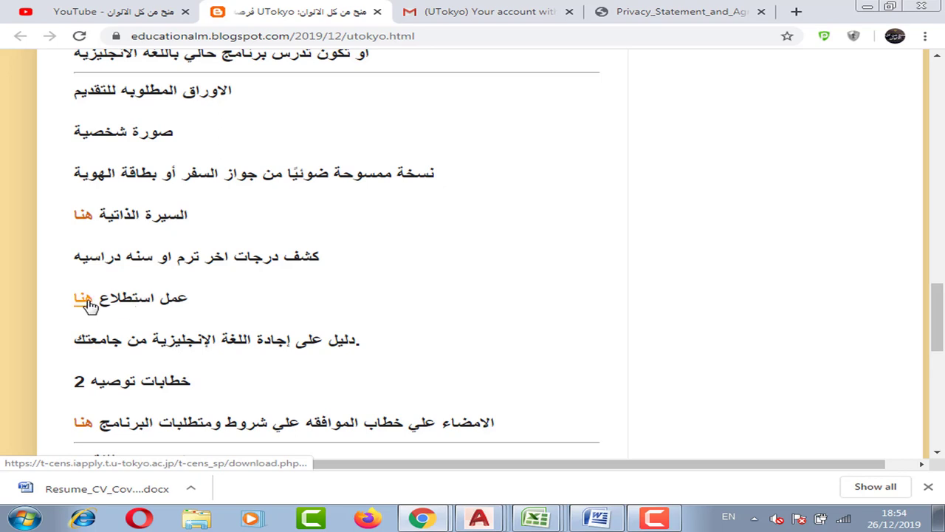
{"action": "right_click", "coordinate": [88, 302]}
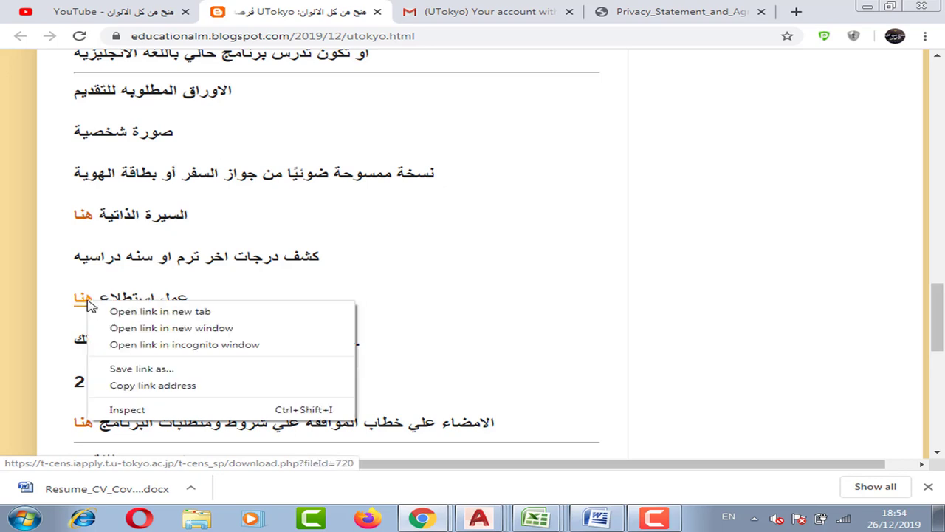
{"action": "left_click", "coordinate": [137, 311]}
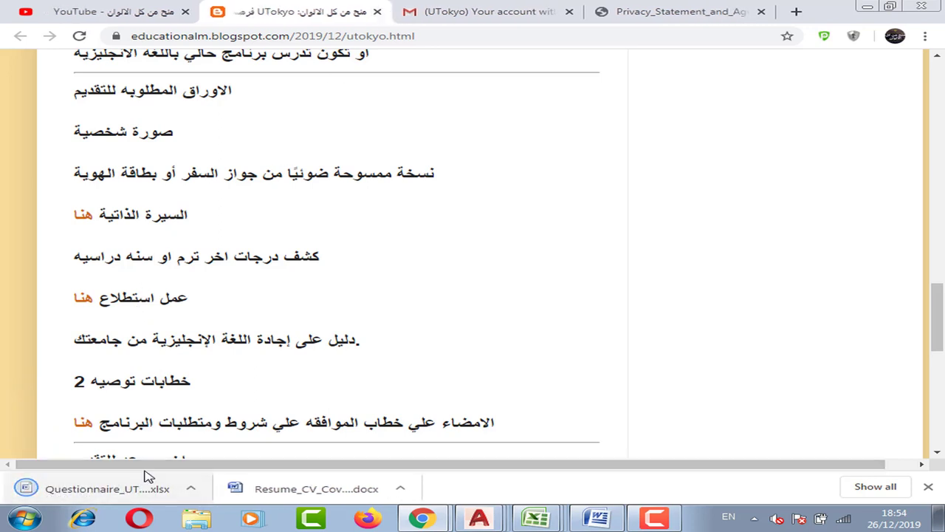
Switch to the questionnaire workbook in Excel and go through the answer cells from Application No. to Q3 Home Country
{"action": "left_click", "coordinate": [537, 520]}
{"action": "left_click", "coordinate": [508, 486]}
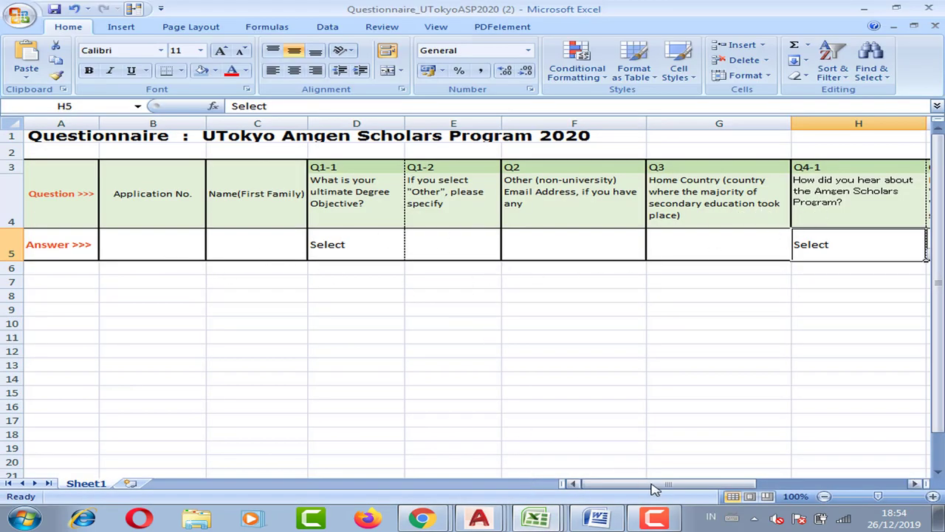
{"action": "mouse_move", "coordinate": [654, 485]}
{"action": "left_mouse_down"}
{"action": "mouse_move", "coordinate": [768, 492]}
{"action": "mouse_move", "coordinate": [653, 489]}
{"action": "left_mouse_up"}
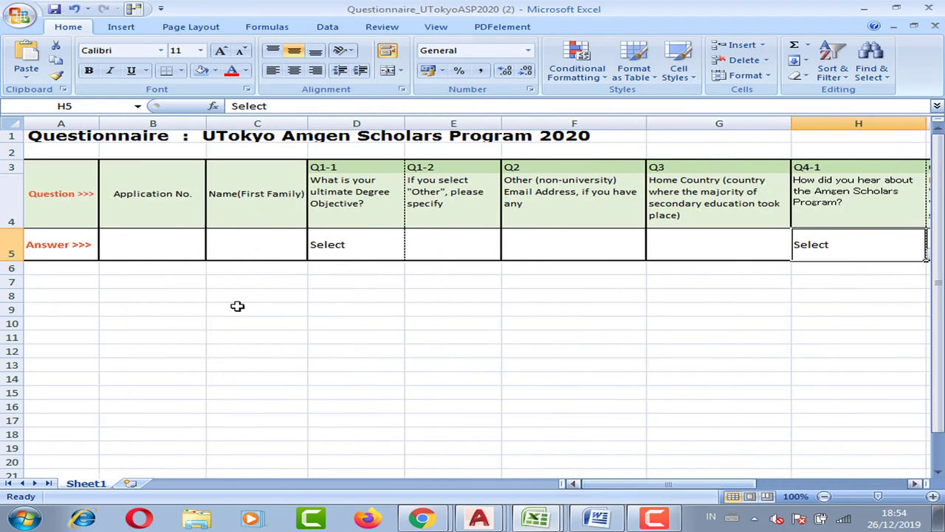
{"action": "left_click", "coordinate": [153, 243]}
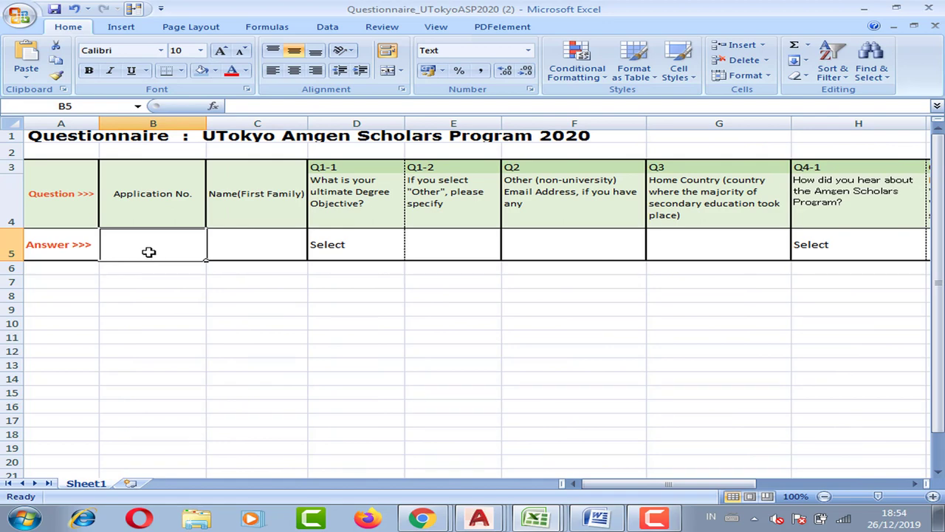
{"action": "left_click", "coordinate": [264, 255]}
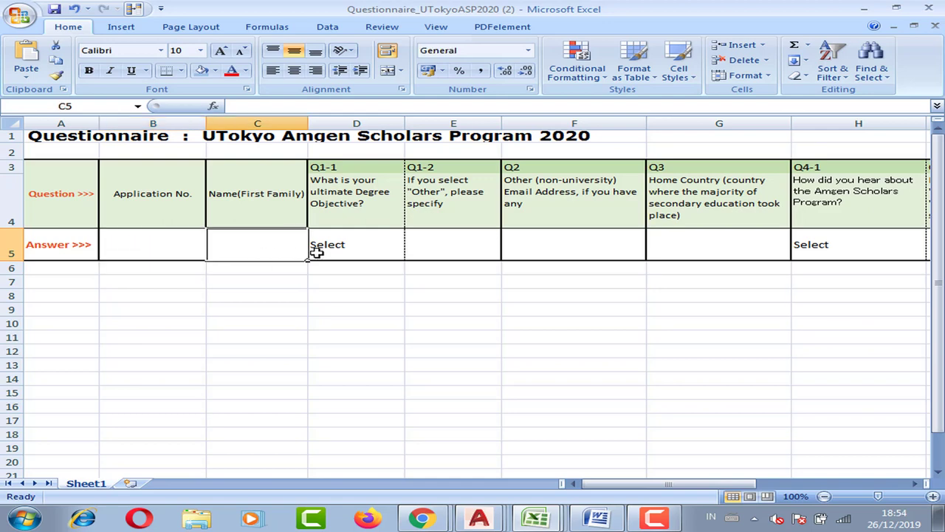
{"action": "left_click", "coordinate": [338, 248]}
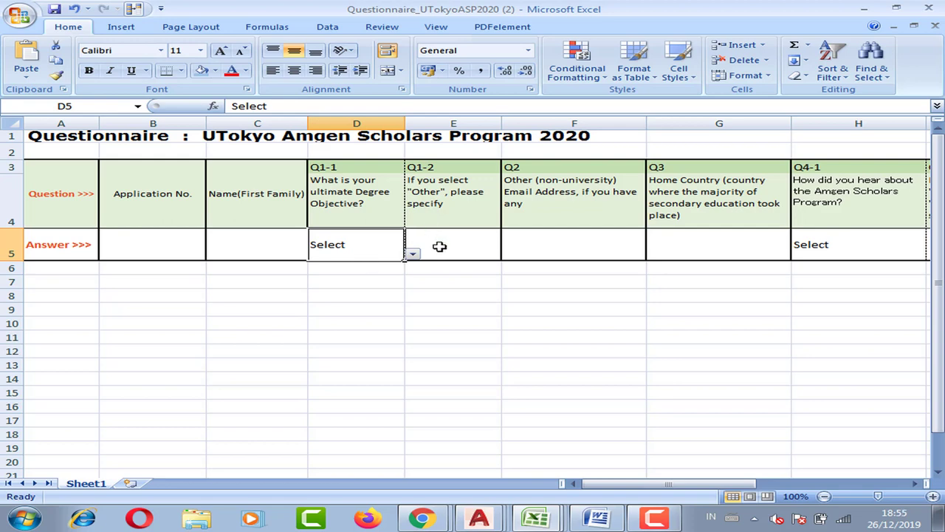
{"action": "left_click", "coordinate": [576, 251]}
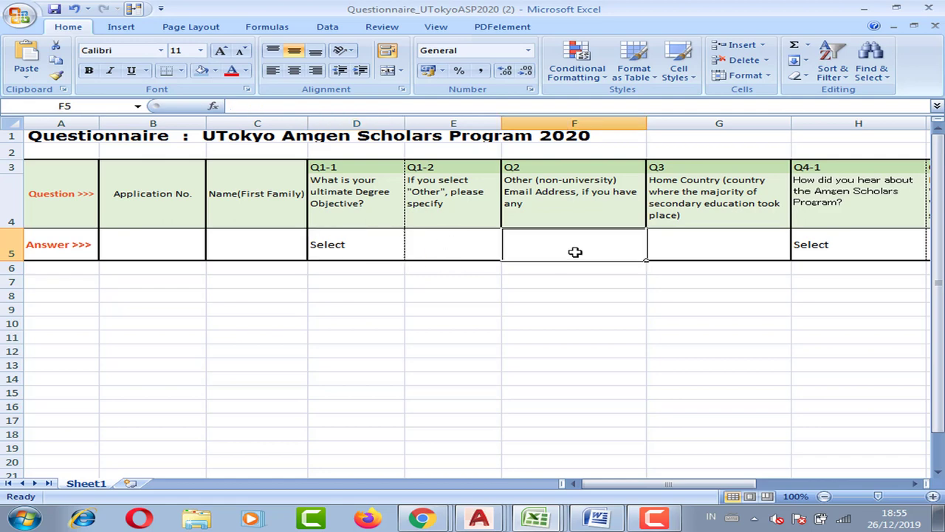
{"action": "left_click", "coordinate": [703, 242]}
Examine the remaining questionnaire columns from Q4-1 through Q7-2, including the answer cell of Q4-1
{"action": "left_click_drag", "start_coordinate": [661, 484], "coordinate": [728, 487]}
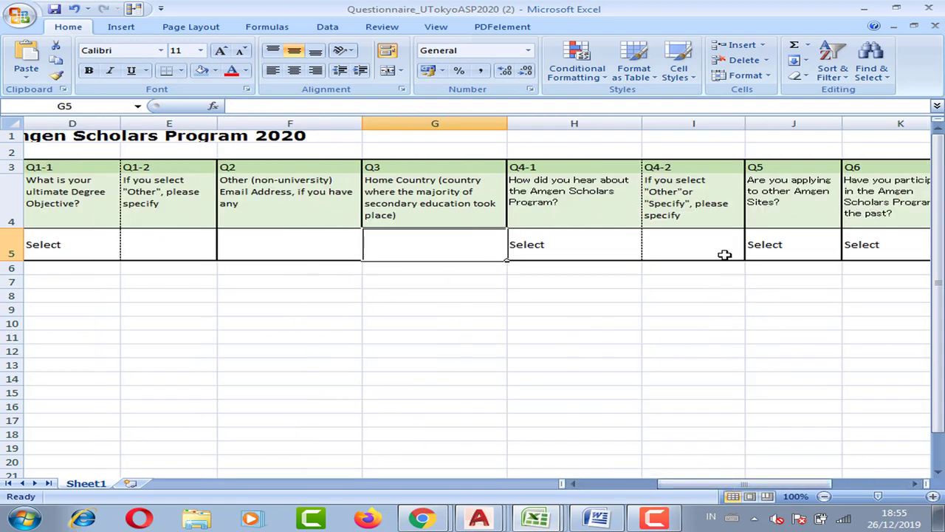
{"action": "left_click_drag", "start_coordinate": [660, 488], "coordinate": [684, 487]}
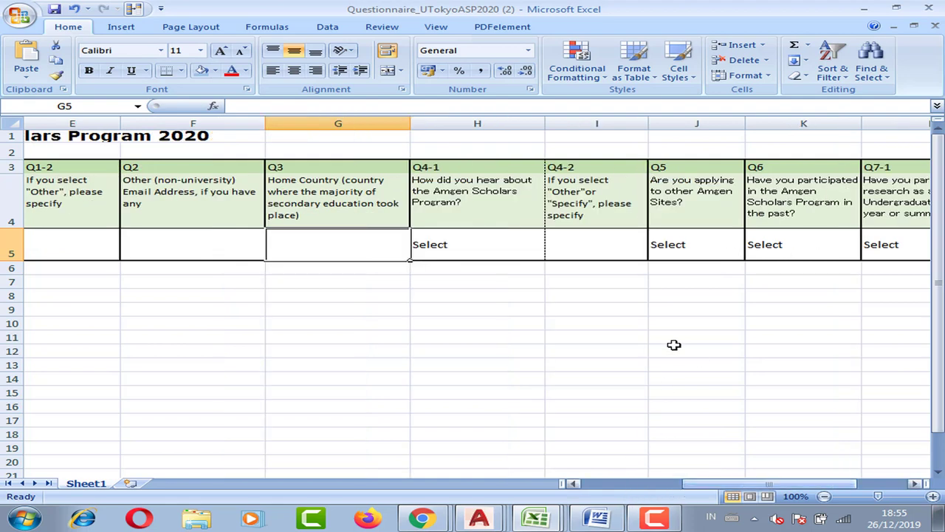
{"action": "left_click", "coordinate": [477, 275]}
{"action": "left_click", "coordinate": [472, 245]}
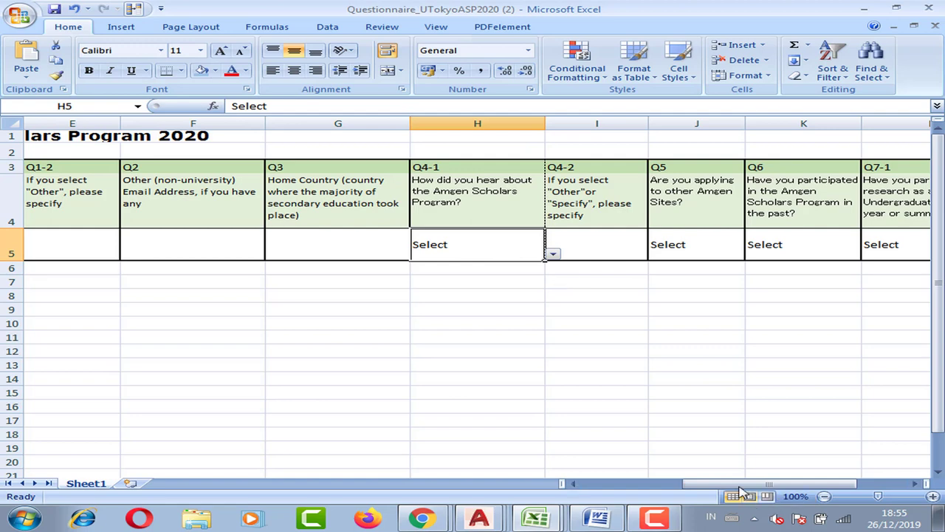
{"action": "left_click_drag", "start_coordinate": [749, 486], "coordinate": [784, 486]}
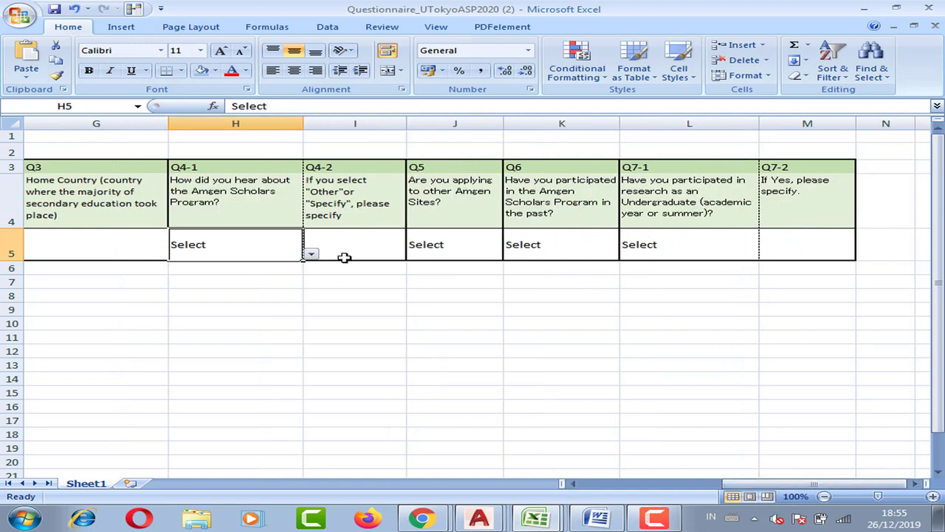
{"action": "left_click_drag", "start_coordinate": [767, 486], "coordinate": [628, 486]}
Return to the blog page in Chrome and highlight the English proficiency proof and the two recommendation letters among the requirements
{"action": "left_click", "coordinate": [864, 8]}
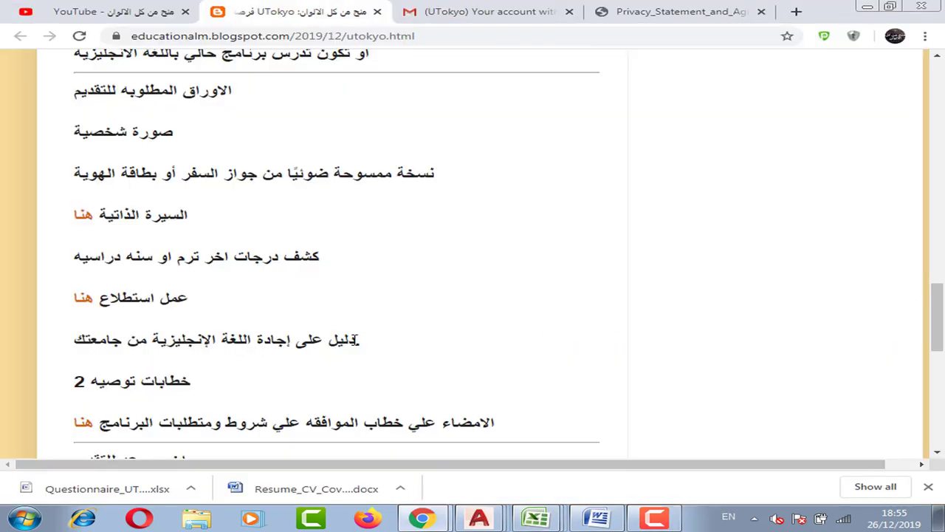
{"action": "left_click_drag", "start_coordinate": [359, 340], "coordinate": [78, 349]}
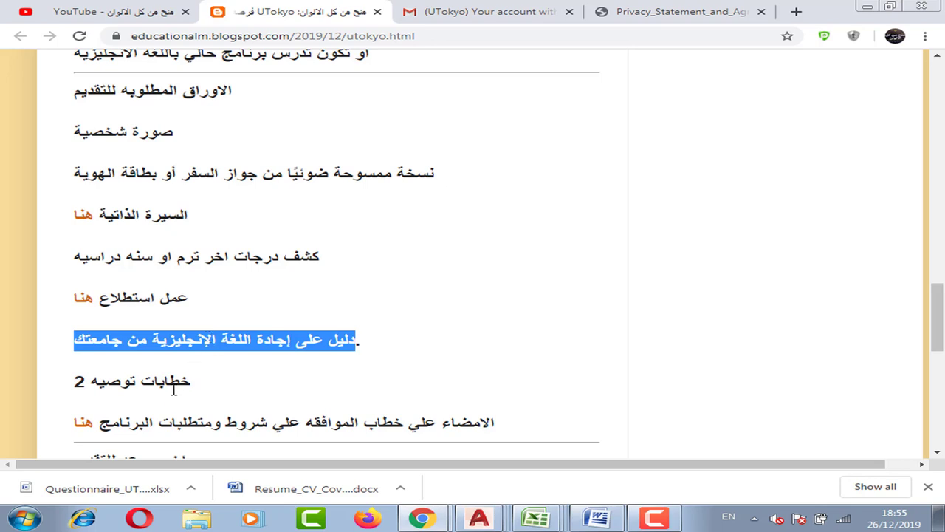
{"action": "left_click_drag", "start_coordinate": [190, 381], "coordinate": [72, 382]}
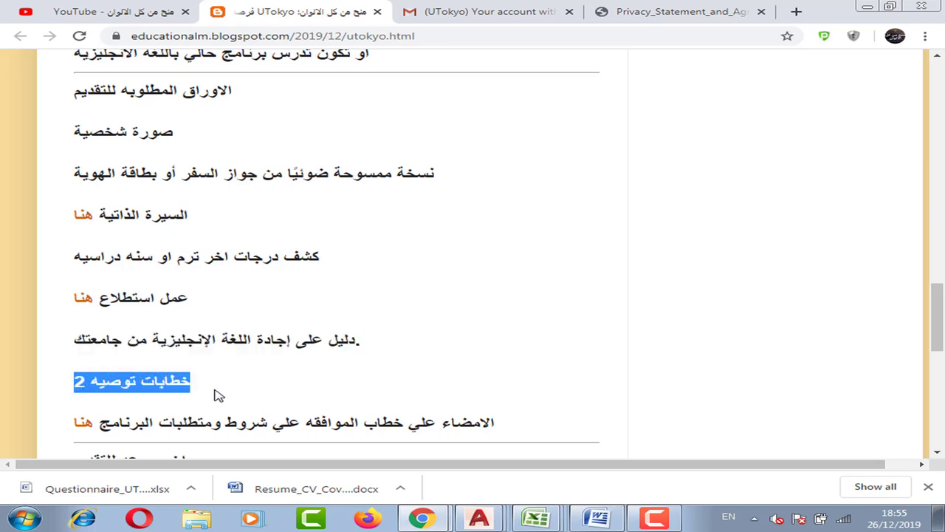
{"action": "left_click", "coordinate": [218, 395]}
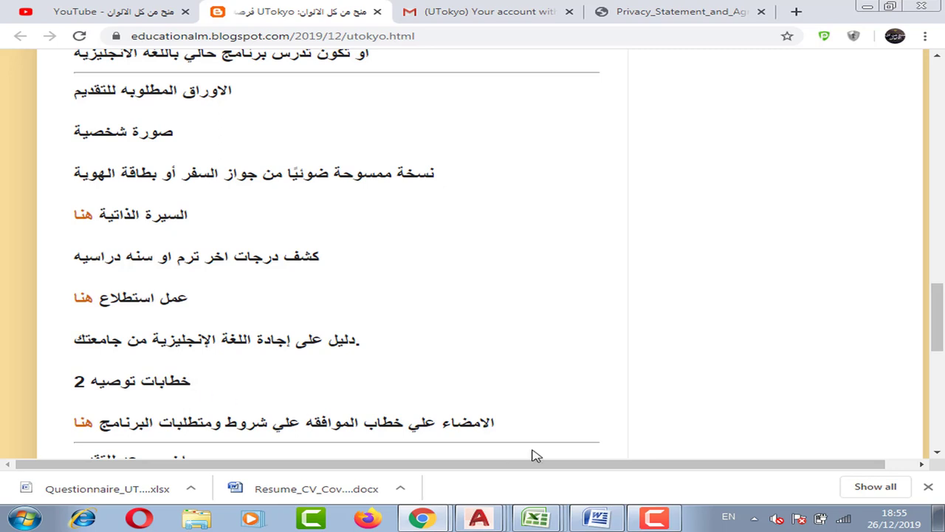
Download the privacy statement and agreement PDF from the link beside the item on signing the program's terms and requirements
{"action": "scroll", "coordinate": [936, 318], "scroll_direction": "down", "scroll_amount": 1}
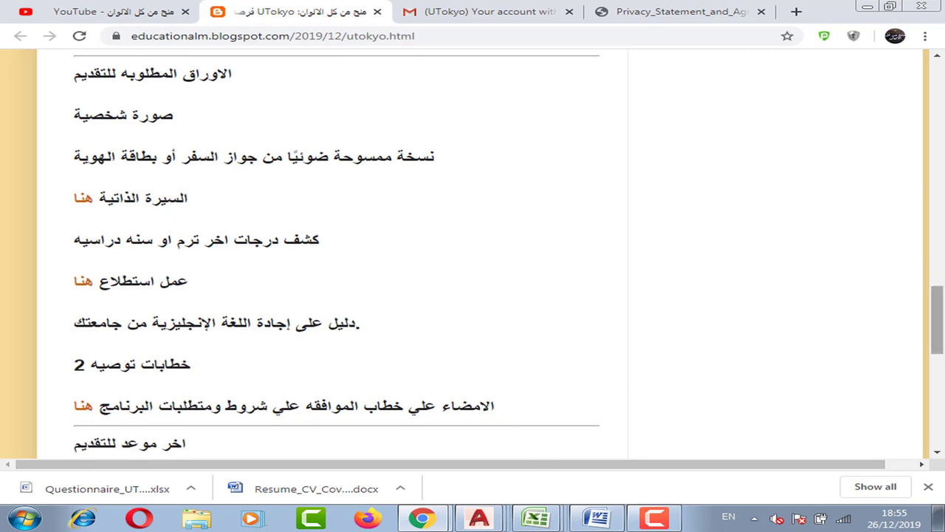
{"action": "left_click_drag", "start_coordinate": [938, 310], "coordinate": [940, 329]}
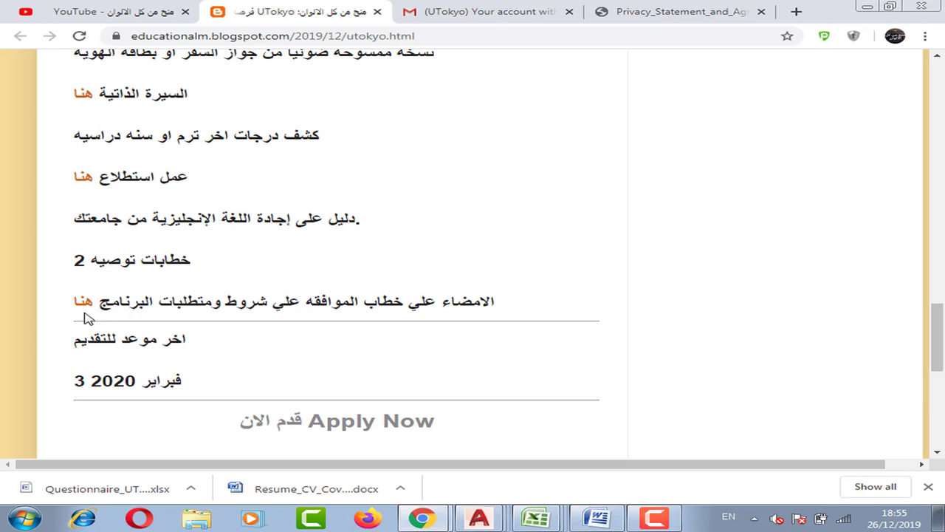
{"action": "mouse_move", "coordinate": [507, 306]}
{"action": "left_mouse_down"}
{"action": "mouse_move", "coordinate": [201, 314]}
{"action": "mouse_move", "coordinate": [104, 304]}
{"action": "left_mouse_up"}
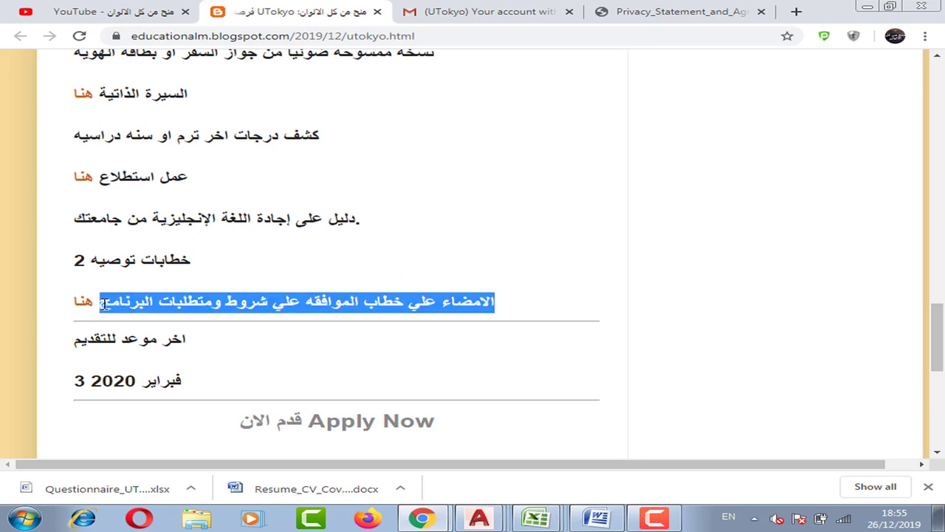
{"action": "left_click", "coordinate": [152, 278]}
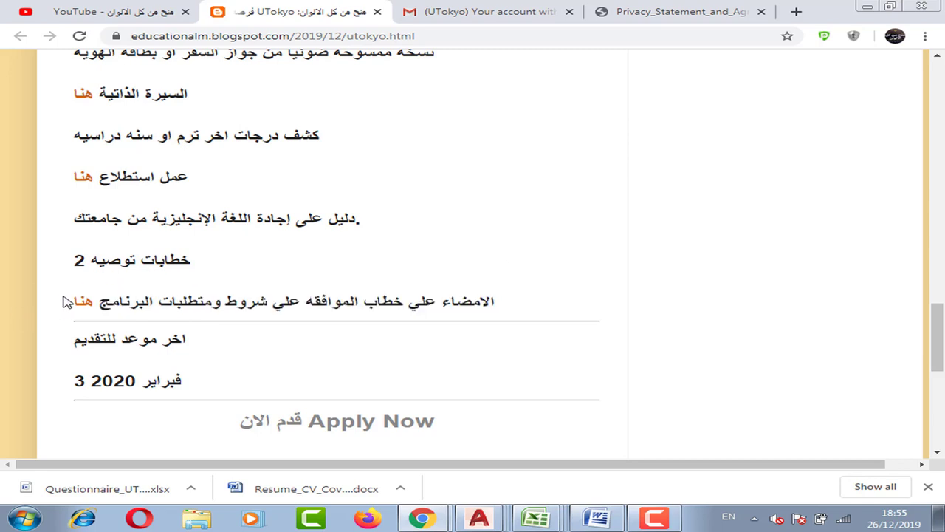
{"action": "right_click", "coordinate": [78, 303]}
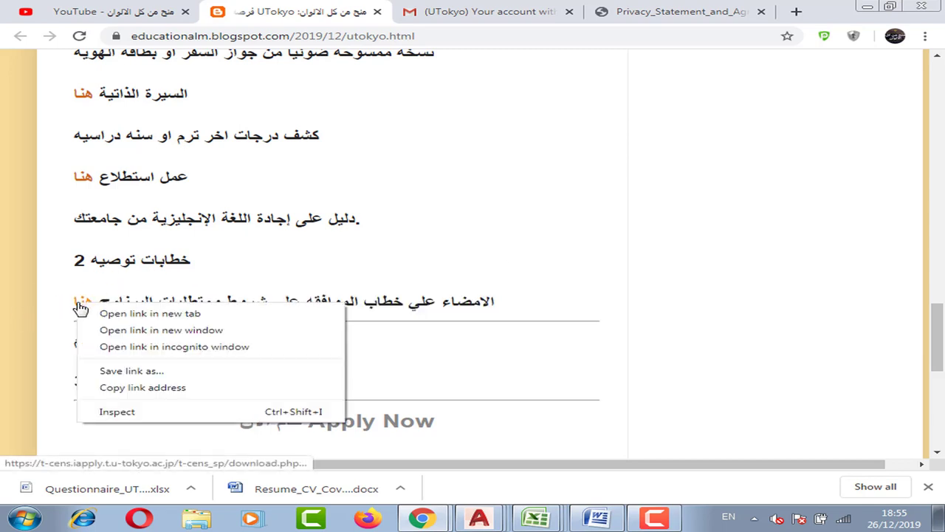
{"action": "left_click", "coordinate": [107, 314]}
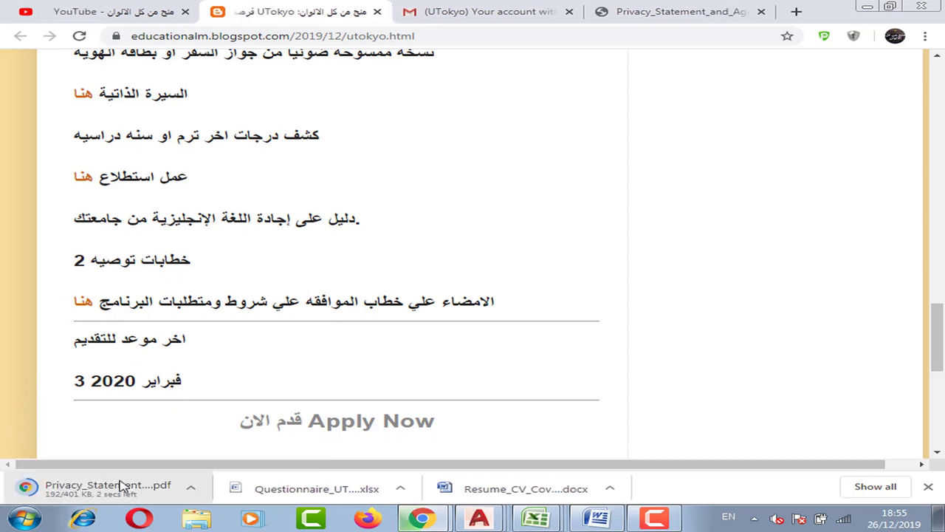
Open the downloaded privacy statement PDF and read through its sections on collecting, processing and retaining personal information
{"action": "left_click", "coordinate": [95, 499]}
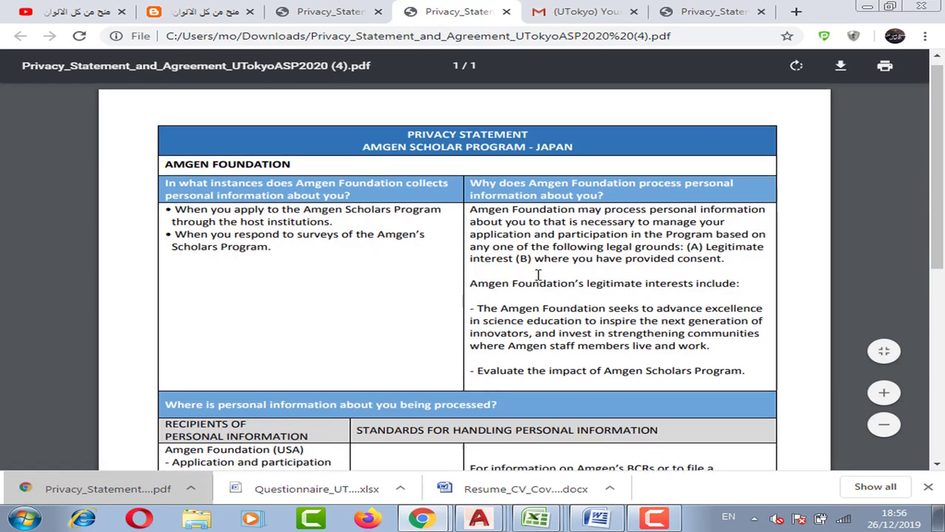
{"action": "scroll", "coordinate": [531, 277], "scroll_direction": "down", "scroll_amount": 2}
{"action": "scroll", "coordinate": [510, 250], "scroll_direction": "down", "scroll_amount": 2}
{"action": "scroll", "coordinate": [509, 250], "scroll_direction": "up", "scroll_amount": 3}
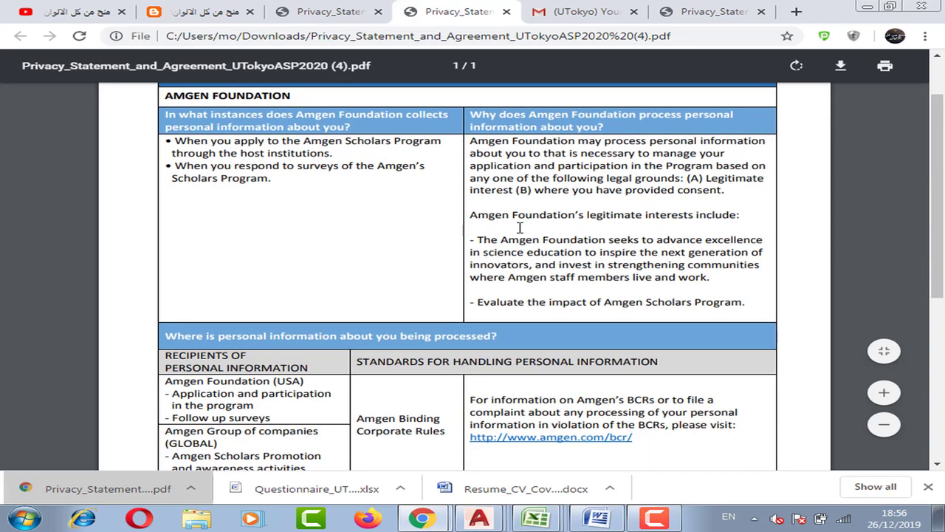
{"action": "scroll", "coordinate": [520, 227], "scroll_direction": "down", "scroll_amount": 2}
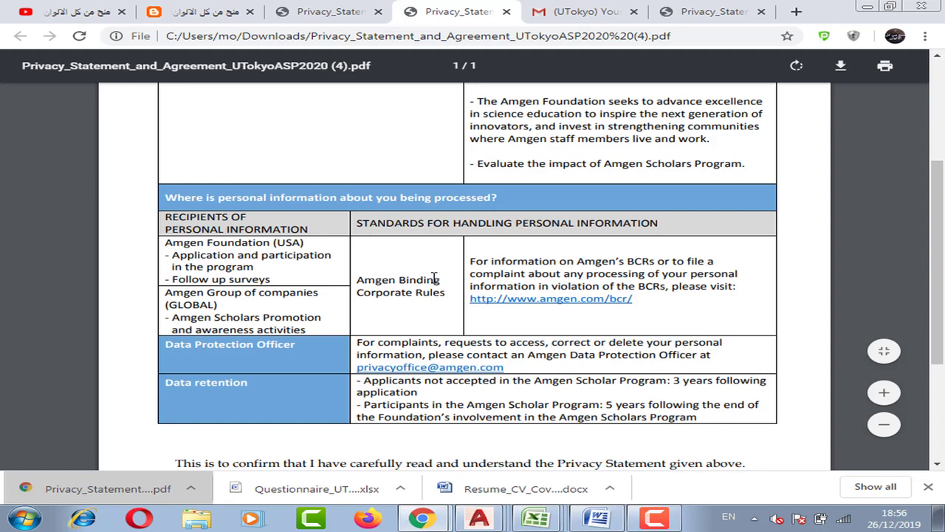
Review the confirmation text and the application number, signature, name and date lines closing the privacy statement PDF
{"action": "scroll", "coordinate": [434, 277], "scroll_direction": "down", "scroll_amount": 3}
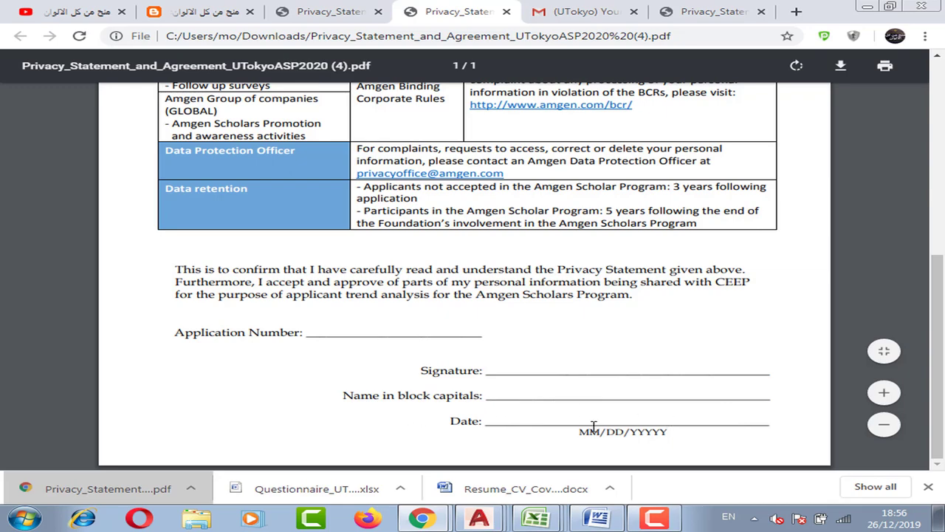
{"action": "scroll", "coordinate": [428, 221], "scroll_direction": "up", "scroll_amount": 5}
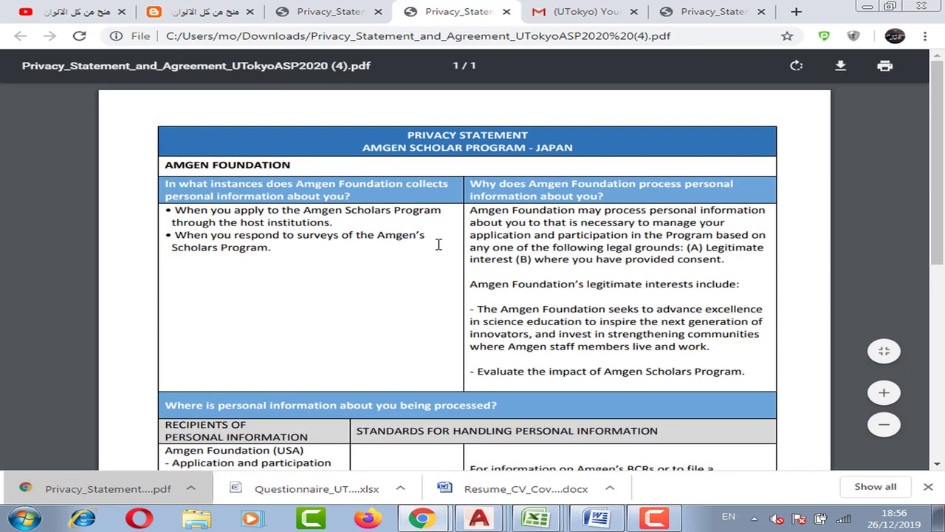
Return to the blog page and highlight the 3 February 2020 application deadline below the required documents
{"action": "left_click", "coordinate": [198, 16]}
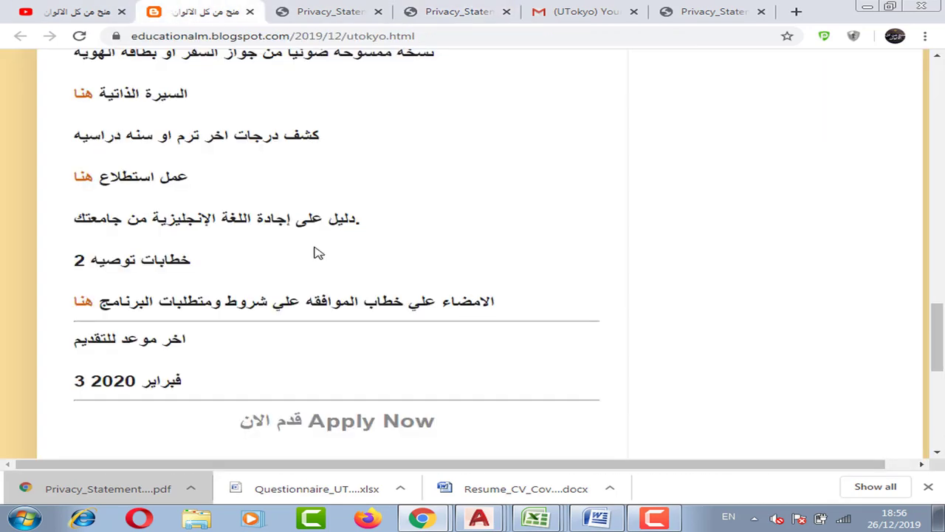
{"action": "scroll", "coordinate": [447, 207], "scroll_direction": "up", "scroll_amount": 3}
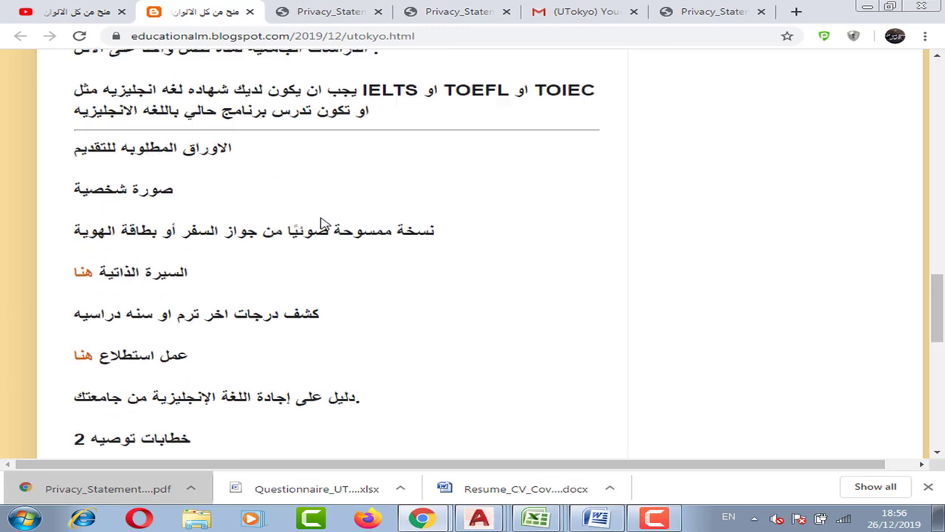
{"action": "scroll", "coordinate": [159, 277], "scroll_direction": "down", "scroll_amount": 4}
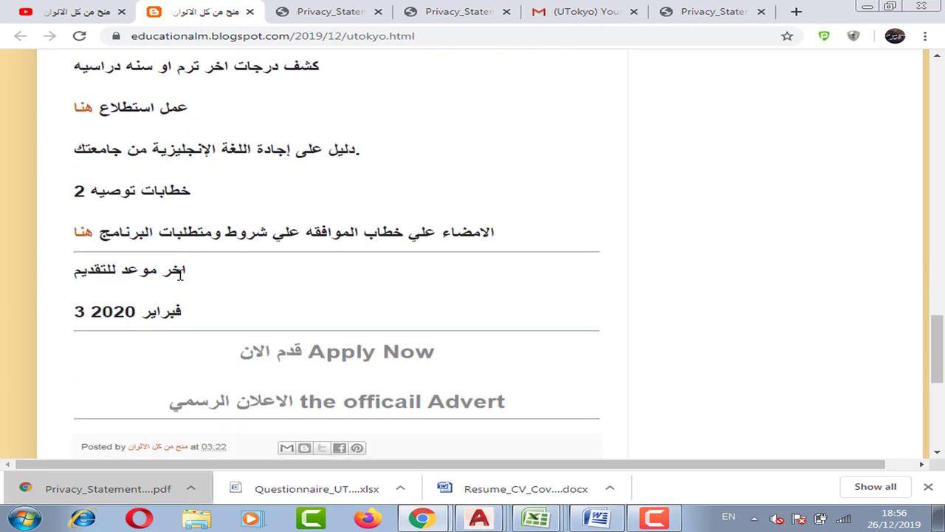
{"action": "left_click_drag", "start_coordinate": [190, 315], "coordinate": [65, 319]}
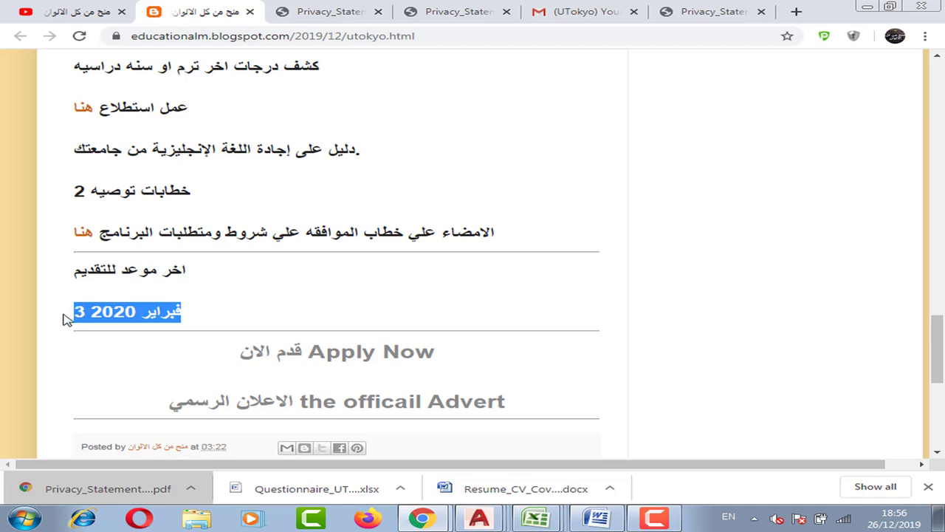
{"action": "left_click", "coordinate": [241, 314]}
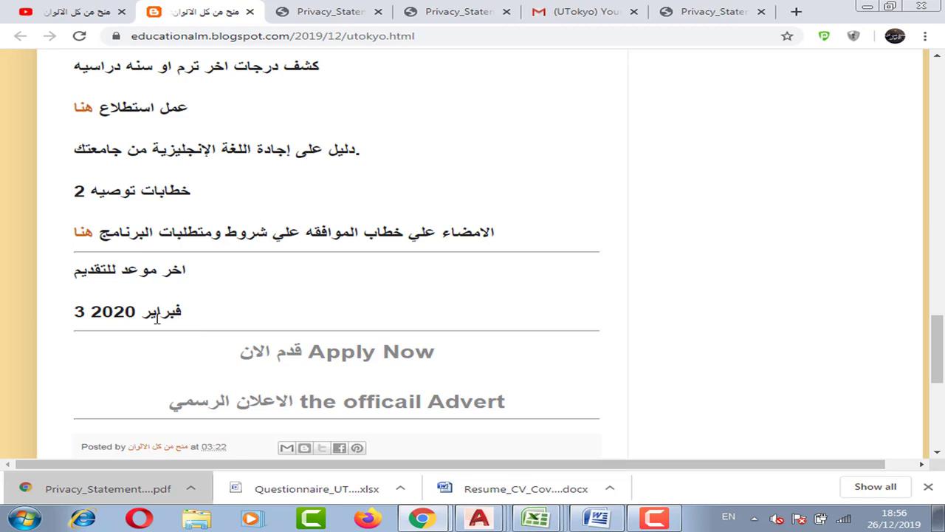
Open the blog's official advert link in a new tab, close the two adjacent privacy statement tabs, and show the UTokyo Amgen page
{"action": "left_click_drag", "start_coordinate": [940, 340], "coordinate": [942, 347]}
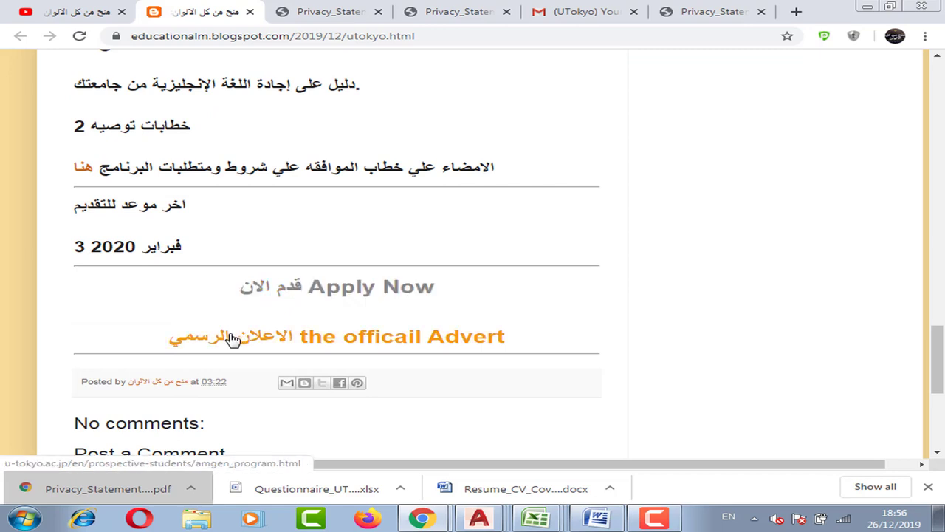
{"action": "right_click", "coordinate": [411, 334]}
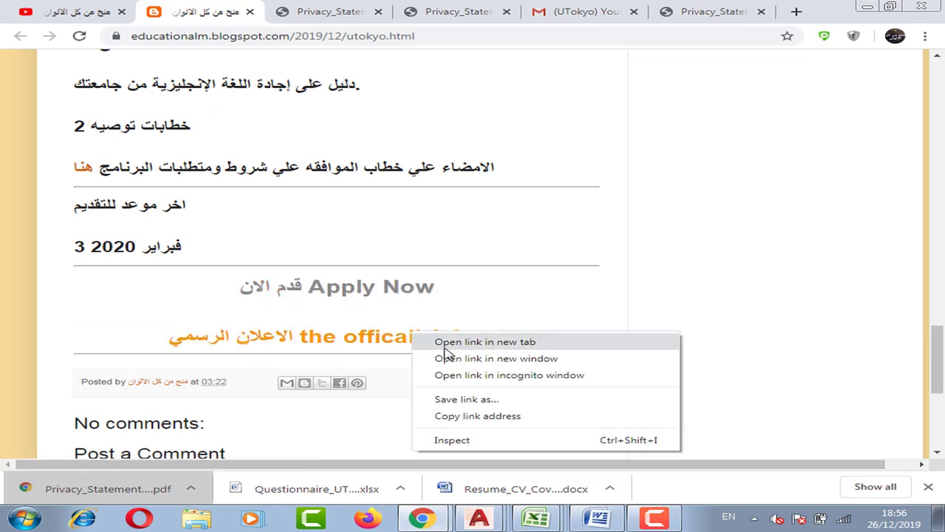
{"action": "left_click", "coordinate": [441, 348]}
{"action": "left_click", "coordinate": [433, 21]}
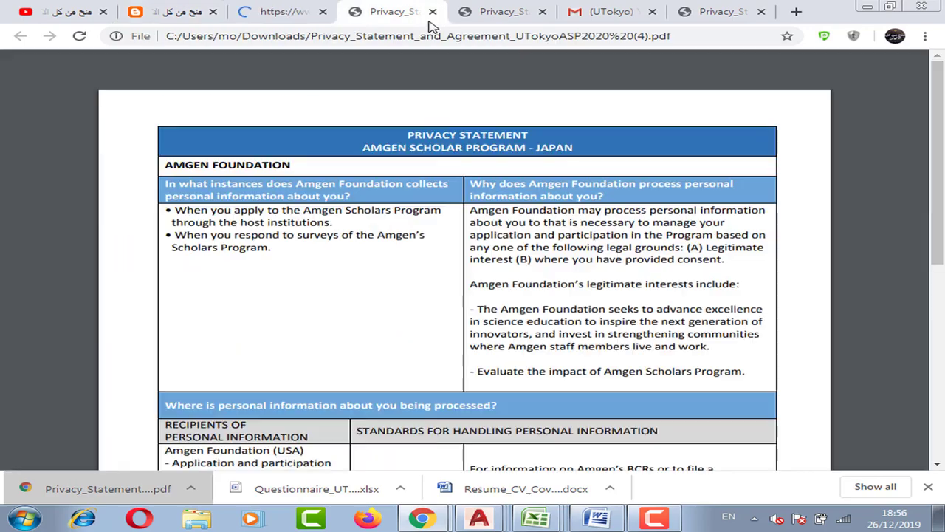
{"action": "left_click", "coordinate": [433, 13]}
{"action": "left_click", "coordinate": [433, 13]}
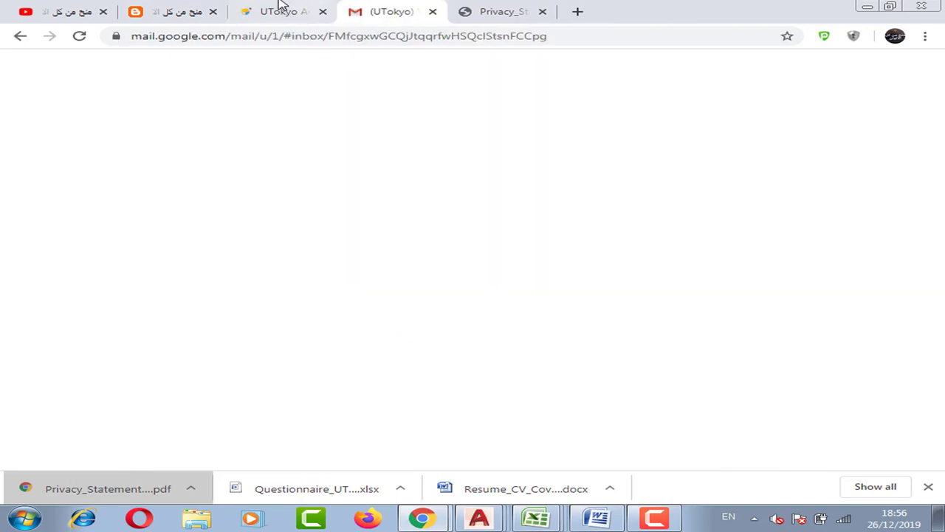
{"action": "left_click", "coordinate": [285, 12]}
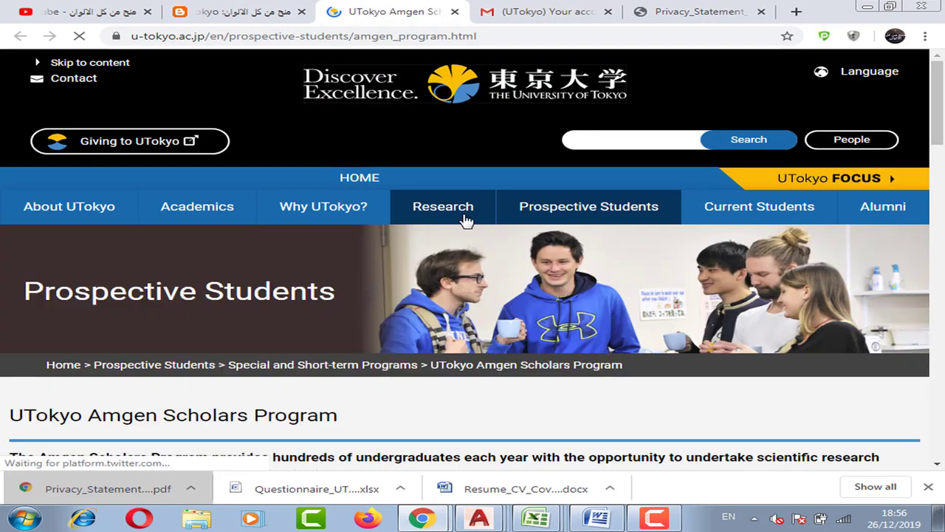
Examine the 2020 program's important dates on the official page, highlighting part of the online application opening date
{"action": "scroll", "coordinate": [517, 236], "scroll_direction": "down", "scroll_amount": 5}
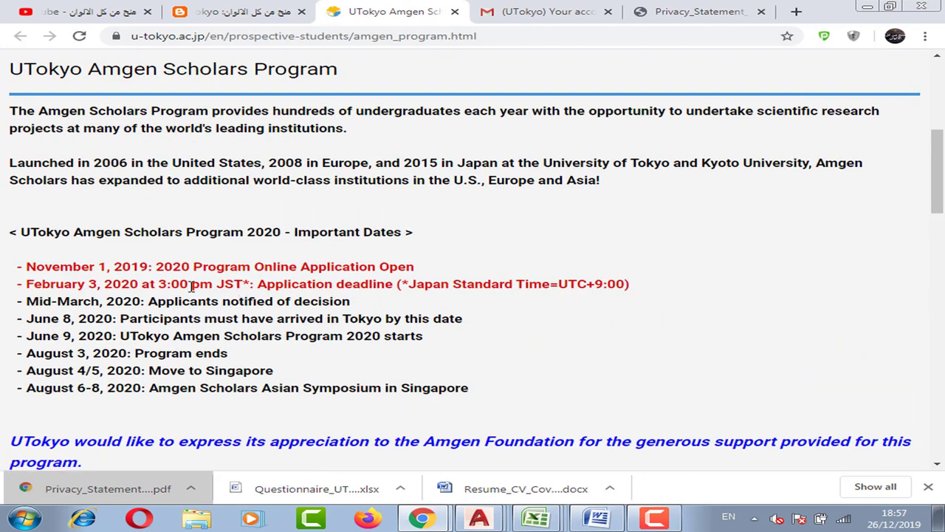
{"action": "left_click_drag", "start_coordinate": [95, 269], "coordinate": [123, 281]}
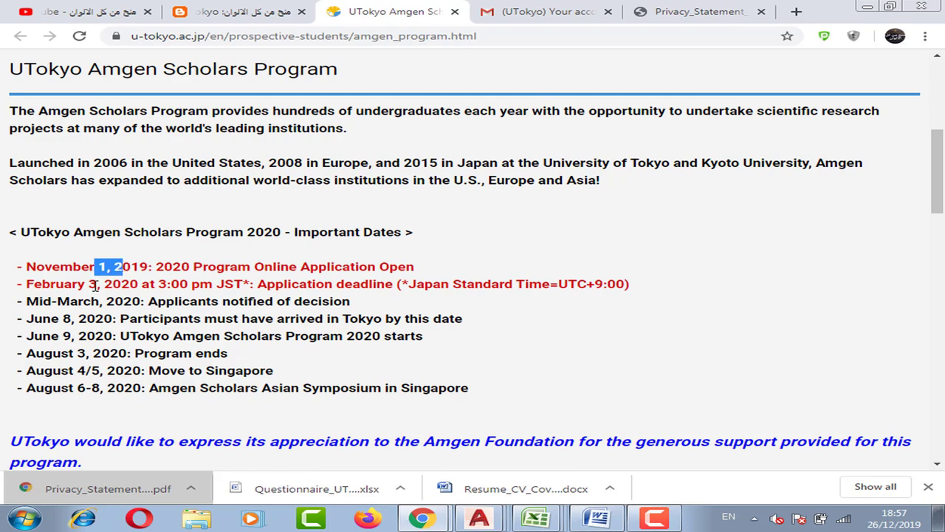
{"action": "left_click", "coordinate": [32, 288]}
Expand the About the Program and FAQ sections of the official page and look through their contents
{"action": "scroll", "coordinate": [517, 310], "scroll_direction": "down", "scroll_amount": 8}
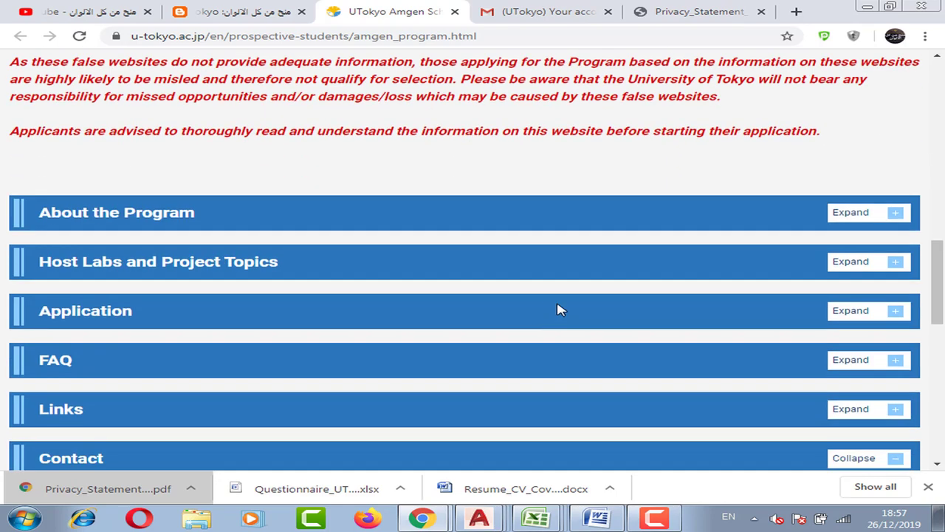
{"action": "left_click", "coordinate": [850, 214]}
{"action": "scroll", "coordinate": [306, 244], "scroll_direction": "down", "scroll_amount": 18}
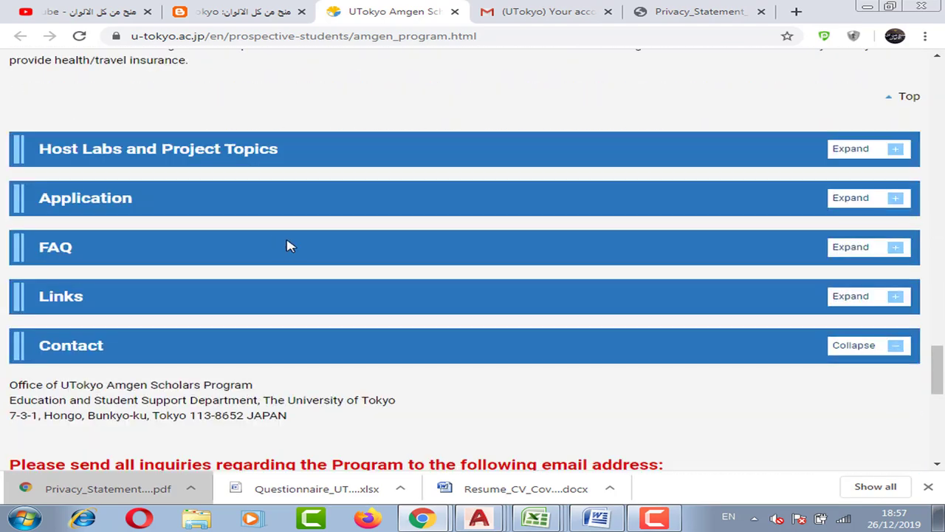
{"action": "left_click", "coordinate": [130, 254]}
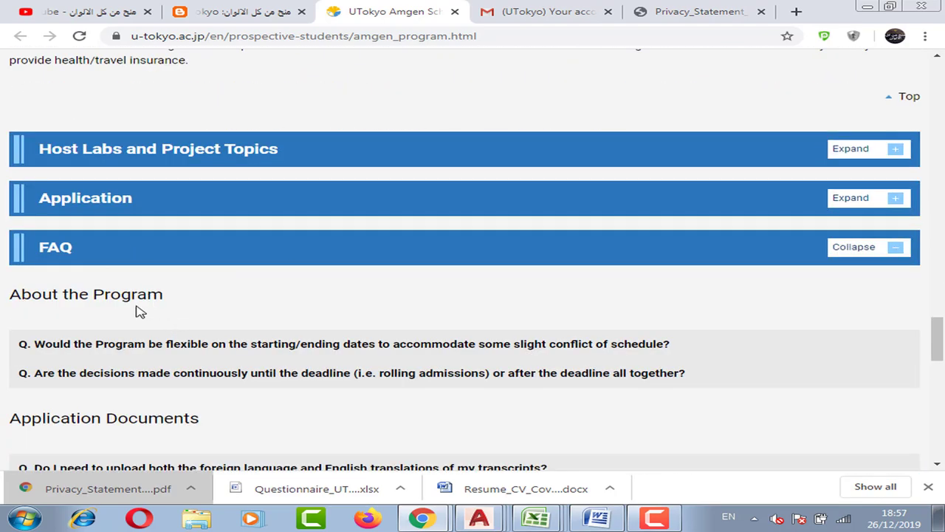
{"action": "scroll", "coordinate": [203, 244], "scroll_direction": "down", "scroll_amount": 2}
{"action": "scroll", "coordinate": [232, 234], "scroll_direction": "up", "scroll_amount": 20}
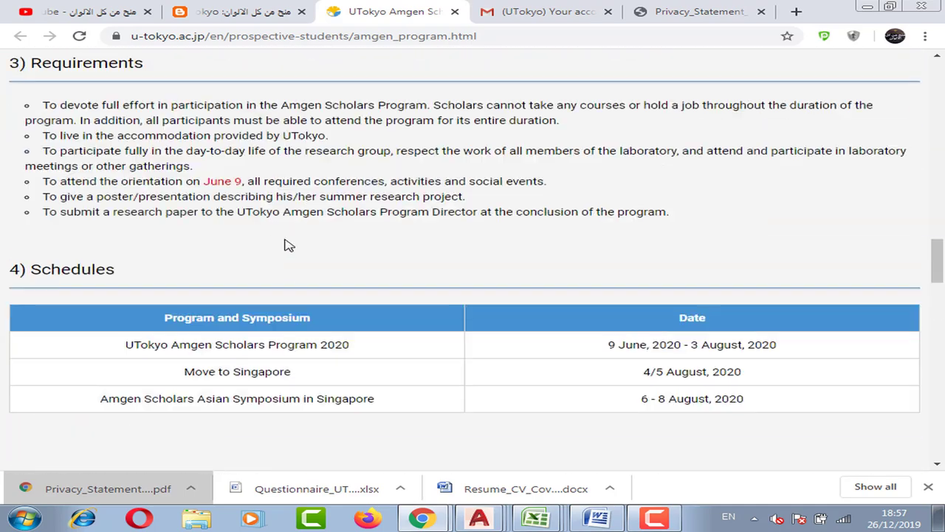
{"action": "scroll", "coordinate": [310, 229], "scroll_direction": "up", "scroll_amount": 10}
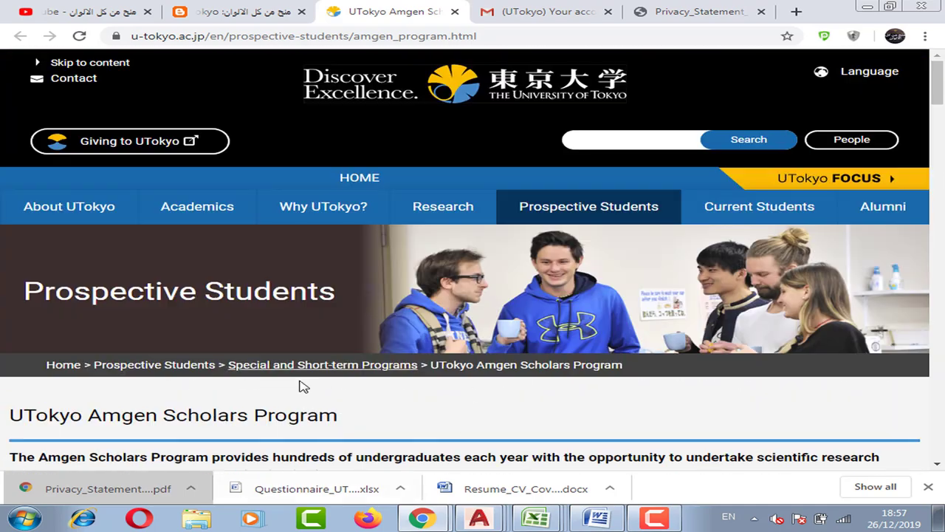
Close the official program page and open the blog's Apply Now link in a new tab
{"action": "left_click", "coordinate": [455, 11]}
{"action": "left_click", "coordinate": [246, 8]}
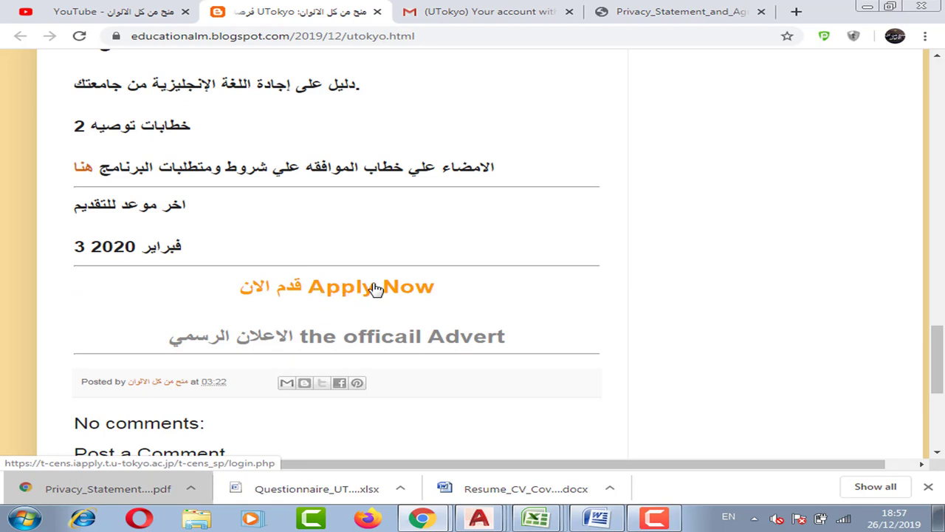
{"action": "right_click", "coordinate": [341, 292]}
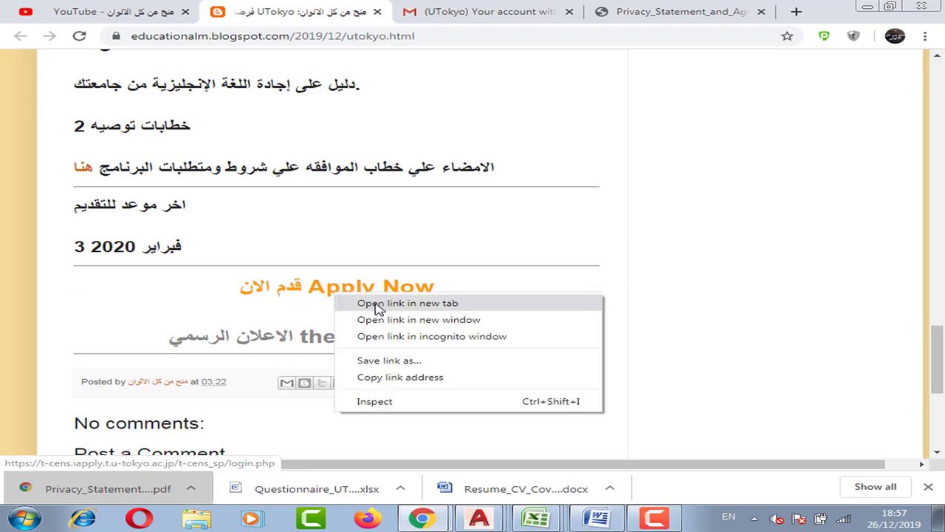
{"action": "left_click", "coordinate": [378, 302]}
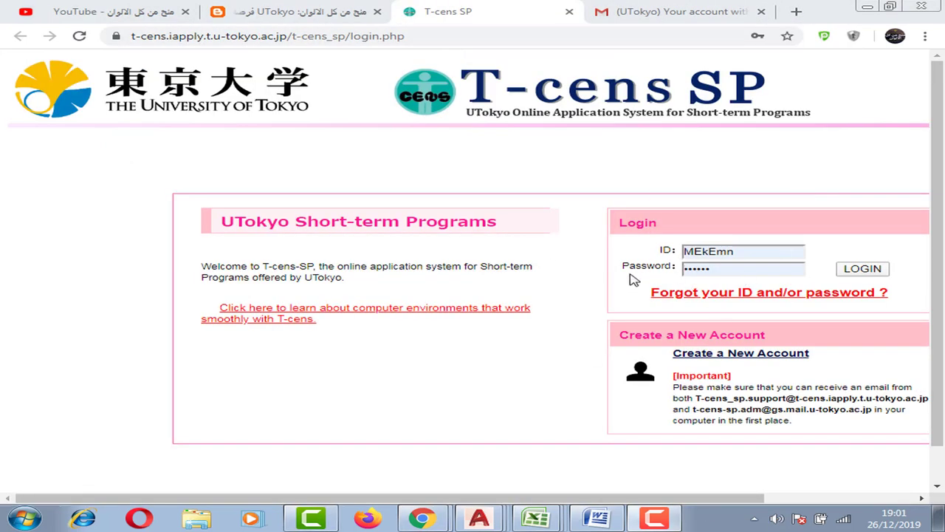
Highlight the ID and Password labels in the Login section of the T-cens SP page
{"action": "double_click", "coordinate": [669, 251]}
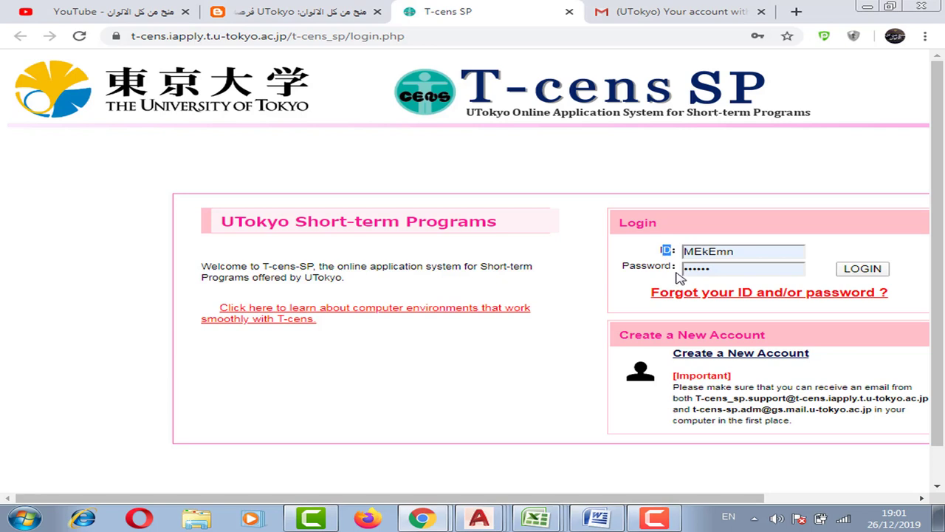
{"action": "double_click", "coordinate": [627, 267]}
{"action": "left_click", "coordinate": [643, 248]}
Open the Create a New Account dialog to view its primary email address field, and dismiss it
{"action": "left_click", "coordinate": [762, 357]}
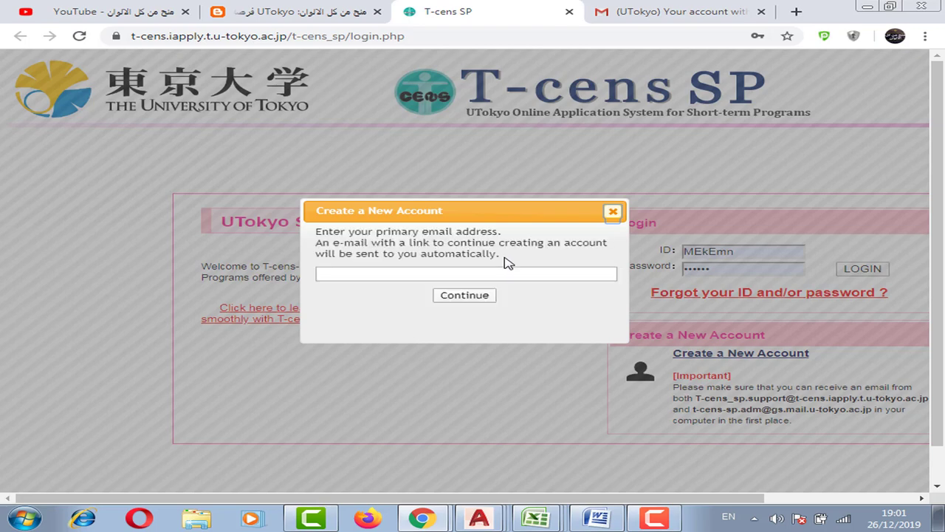
{"action": "left_click", "coordinate": [489, 272]}
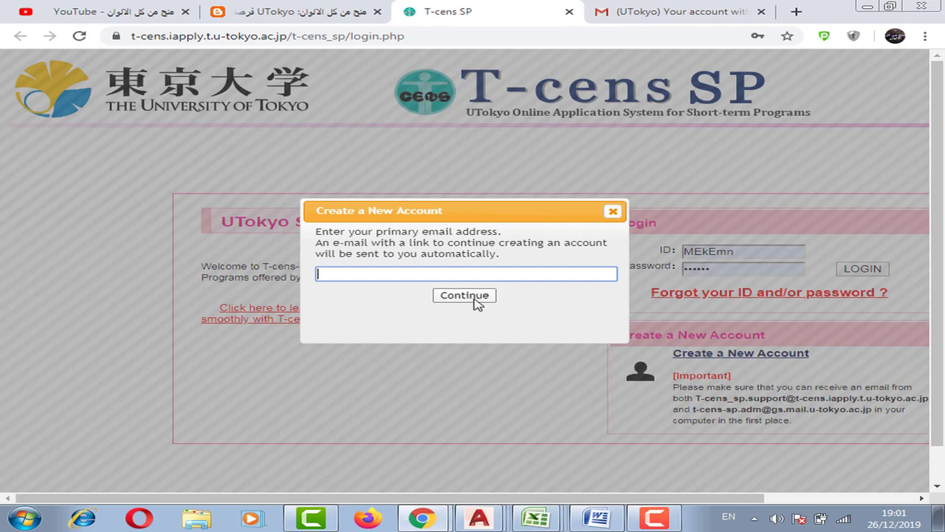
{"action": "left_click", "coordinate": [612, 212]}
Open the T-cens SP account registration form from the link in the UTokyo support email in Gmail
{"action": "left_click", "coordinate": [654, 11]}
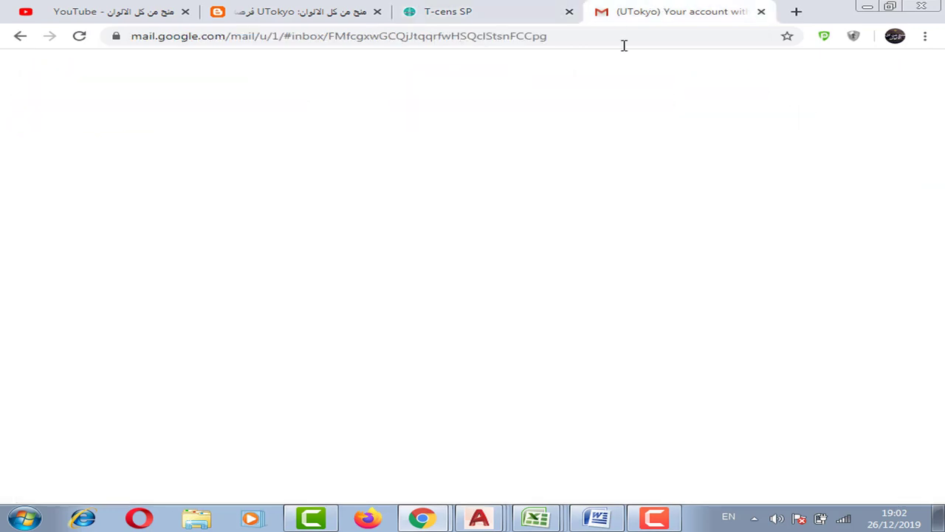
{"action": "scroll", "coordinate": [527, 356], "scroll_direction": "down", "scroll_amount": 1}
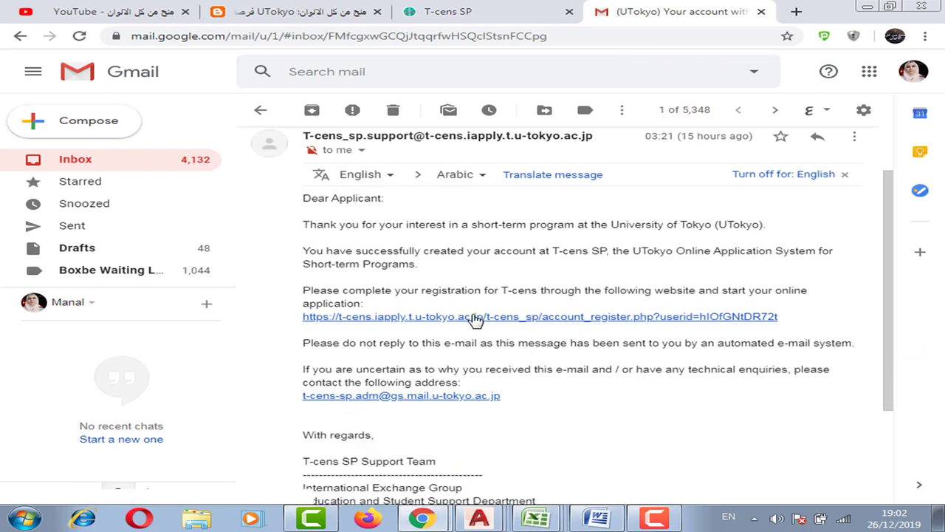
{"action": "left_click", "coordinate": [519, 319]}
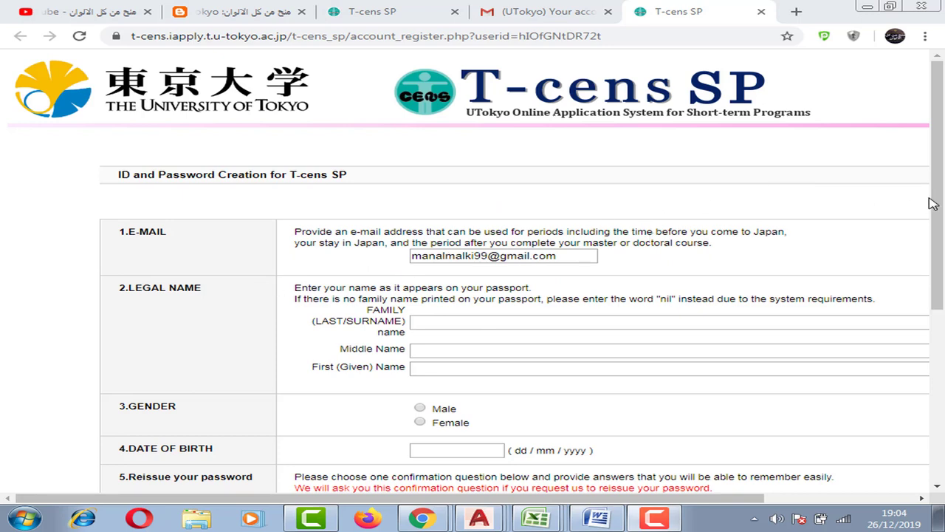
Set the password reissue question to "What musical instrument did you play in high school?" and fill in the confirmation answer
{"action": "left_click_drag", "start_coordinate": [932, 204], "coordinate": [932, 253]}
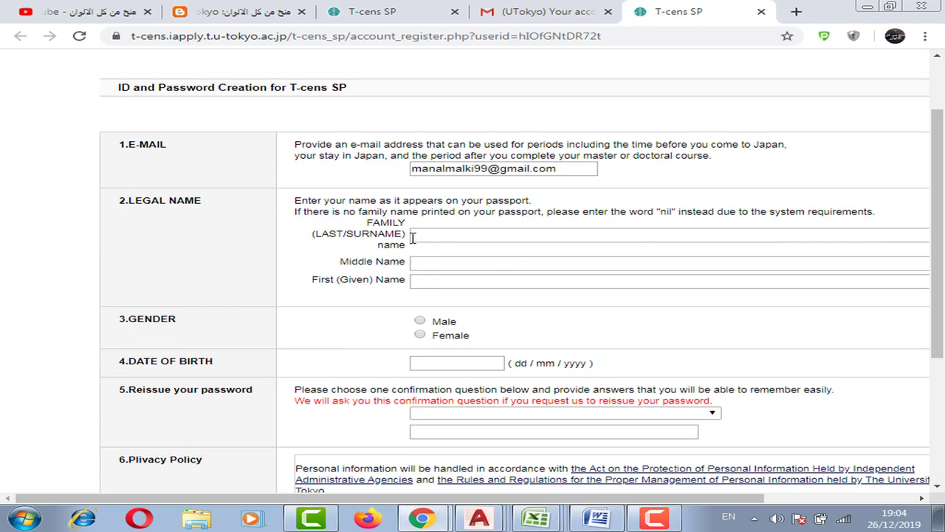
{"action": "scroll", "coordinate": [403, 304], "scroll_direction": "down", "scroll_amount": 1}
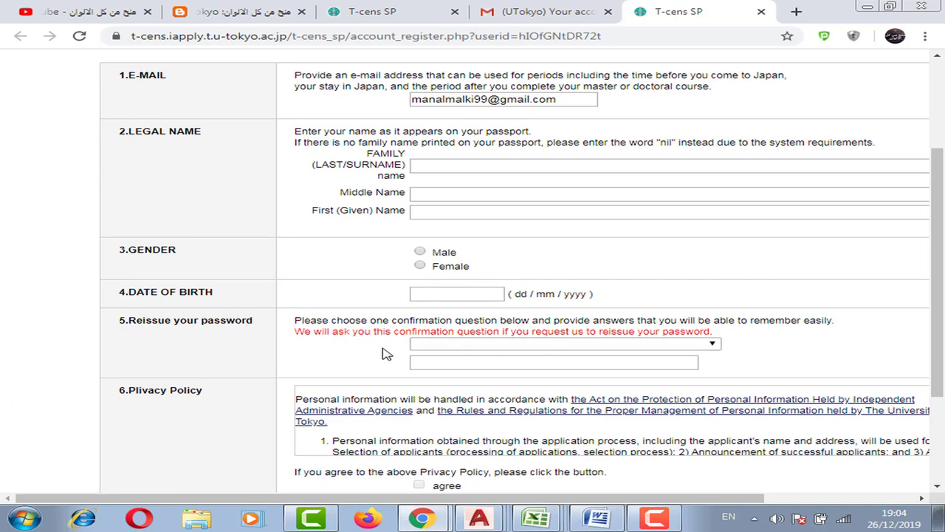
{"action": "left_click", "coordinate": [459, 345]}
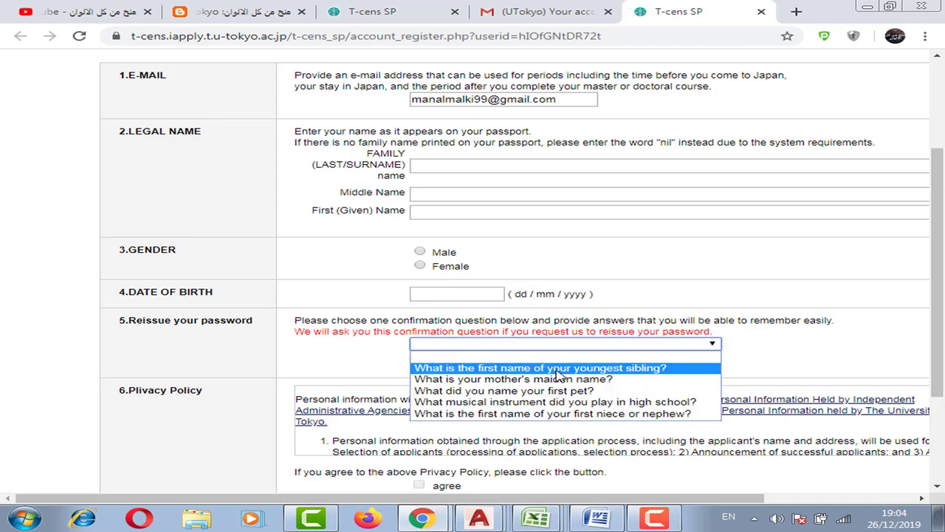
{"action": "left_click", "coordinate": [586, 406]}
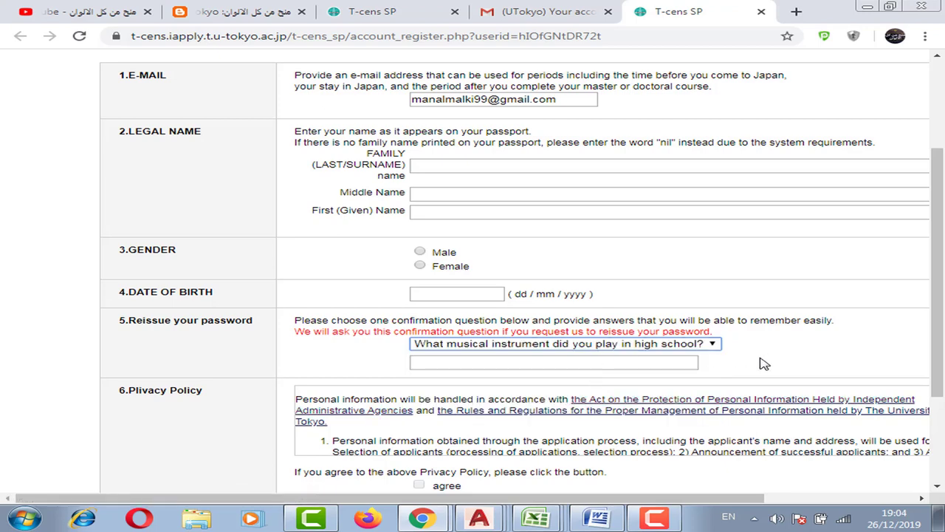
{"action": "left_click", "coordinate": [458, 362]}
{"action": "left_click", "coordinate": [446, 386]}
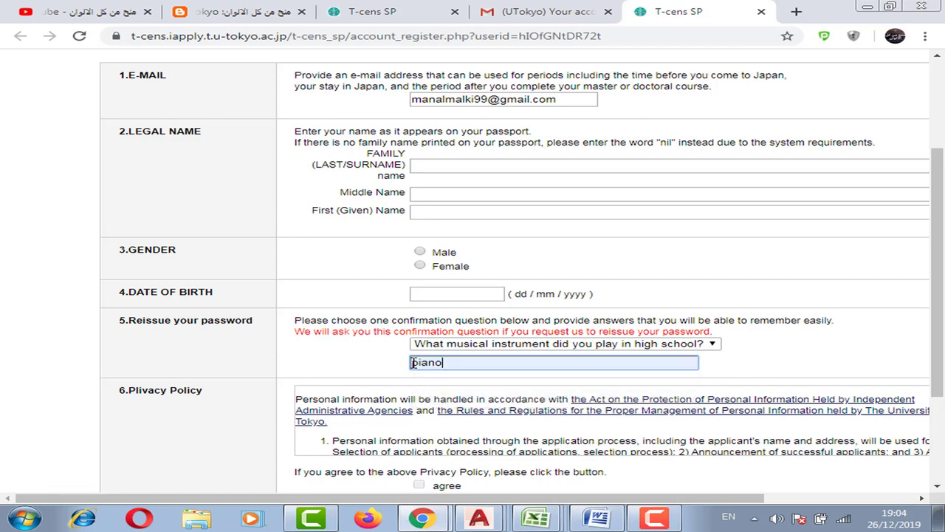
Read the Privacy Policy through to its end on the registration form and agree to it
{"action": "scroll", "coordinate": [548, 347], "scroll_direction": "down", "scroll_amount": 3}
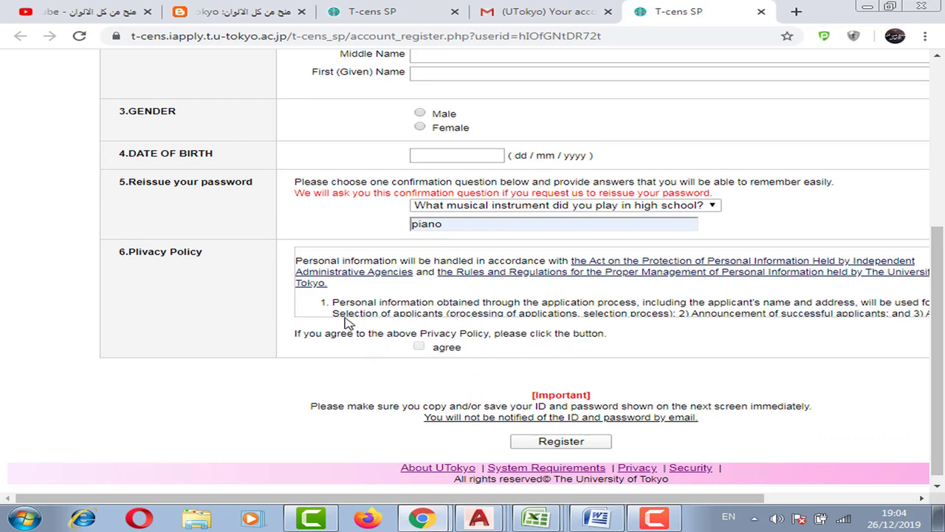
{"action": "scroll", "coordinate": [384, 287], "scroll_direction": "down", "scroll_amount": 5}
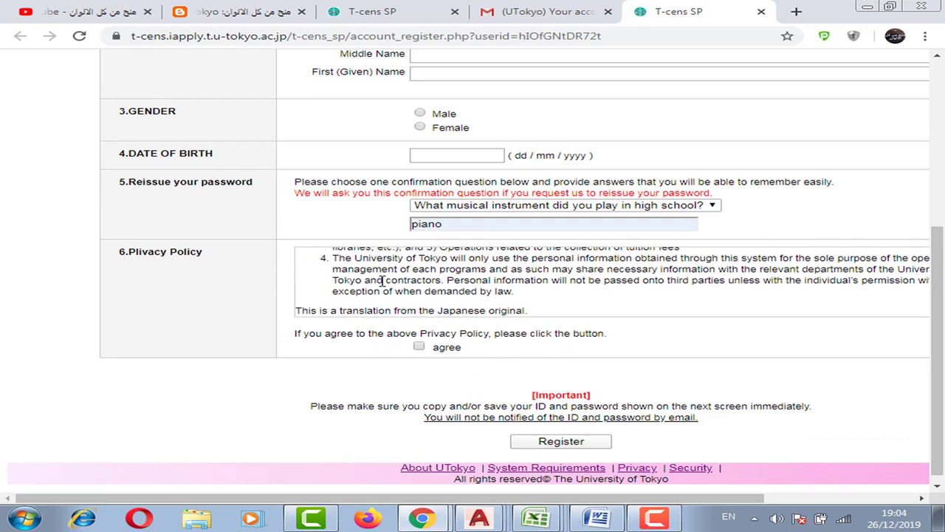
{"action": "left_click", "coordinate": [419, 347]}
Log in to T-cens SP from its login page with the saved ID and password
{"action": "left_click", "coordinate": [359, 9]}
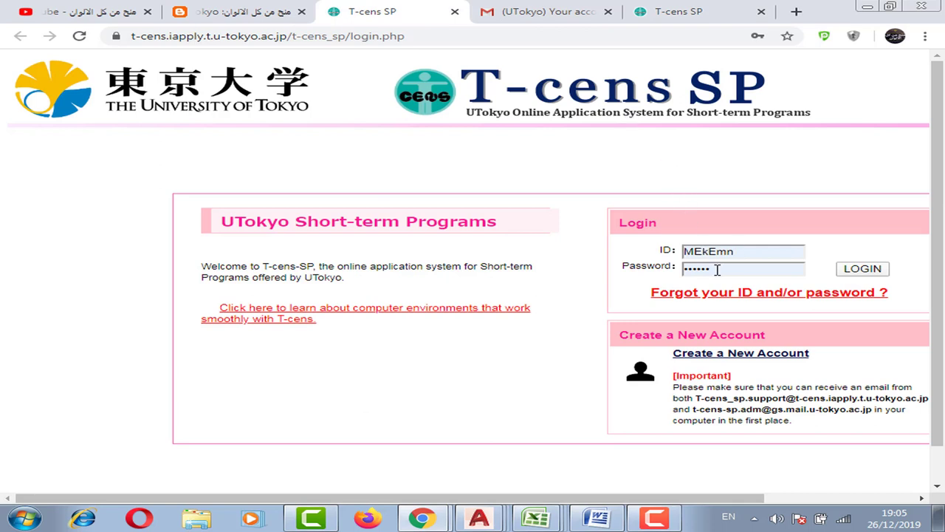
{"action": "left_click", "coordinate": [744, 251]}
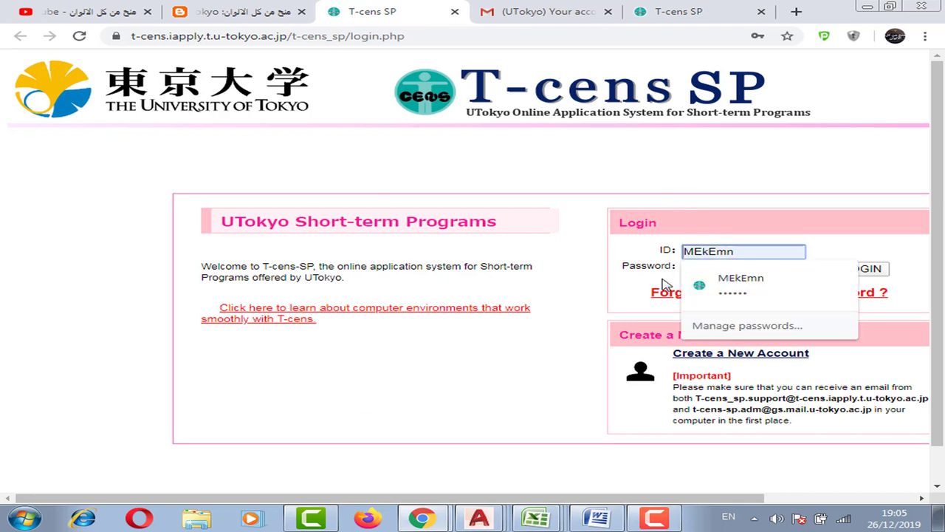
{"action": "left_click", "coordinate": [698, 268]}
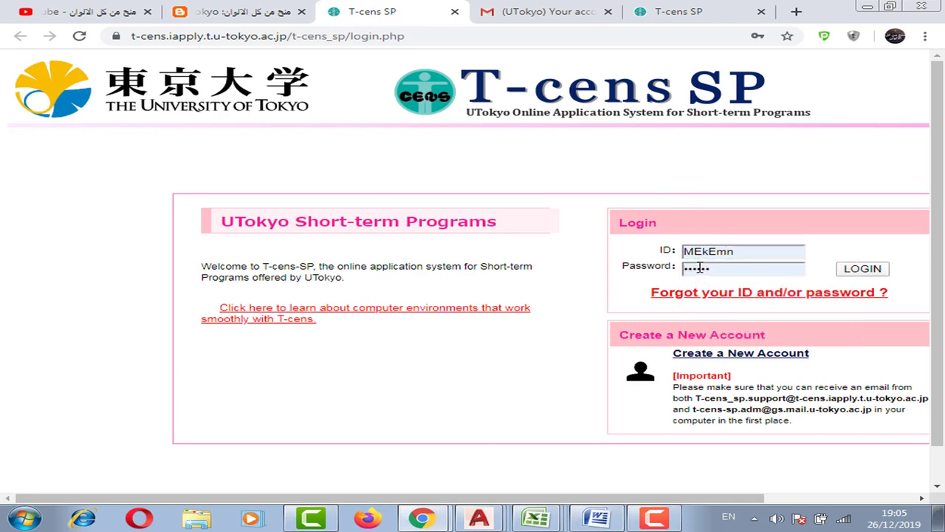
{"action": "left_click", "coordinate": [849, 271]}
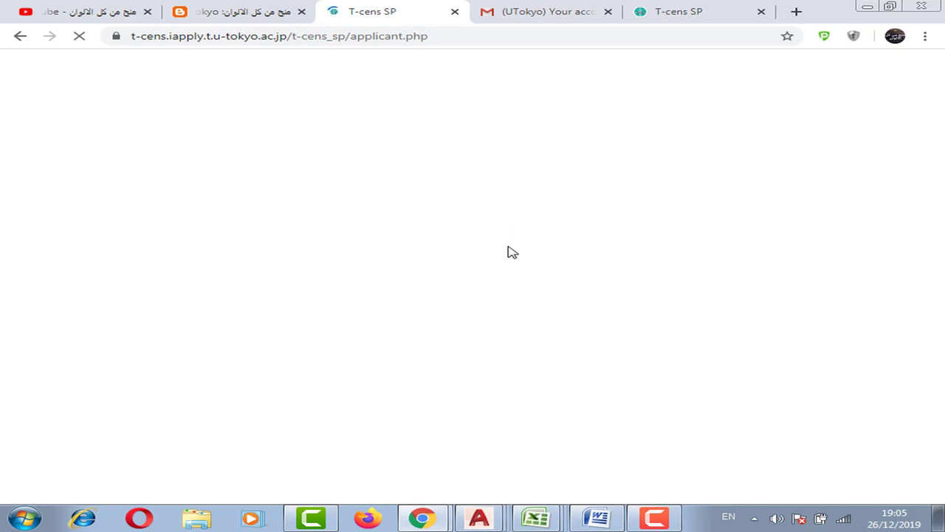
Examine the applicant home page, including the message board, the online application procedures and the list of programs with their deadlines
{"action": "scroll", "coordinate": [222, 300], "scroll_direction": "down", "scroll_amount": 1}
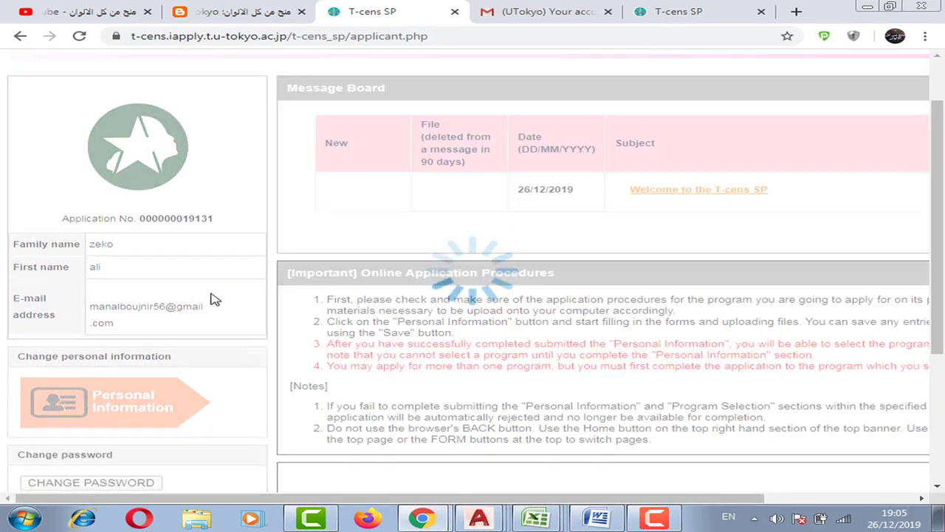
{"action": "scroll", "coordinate": [311, 347], "scroll_direction": "up", "scroll_amount": 2}
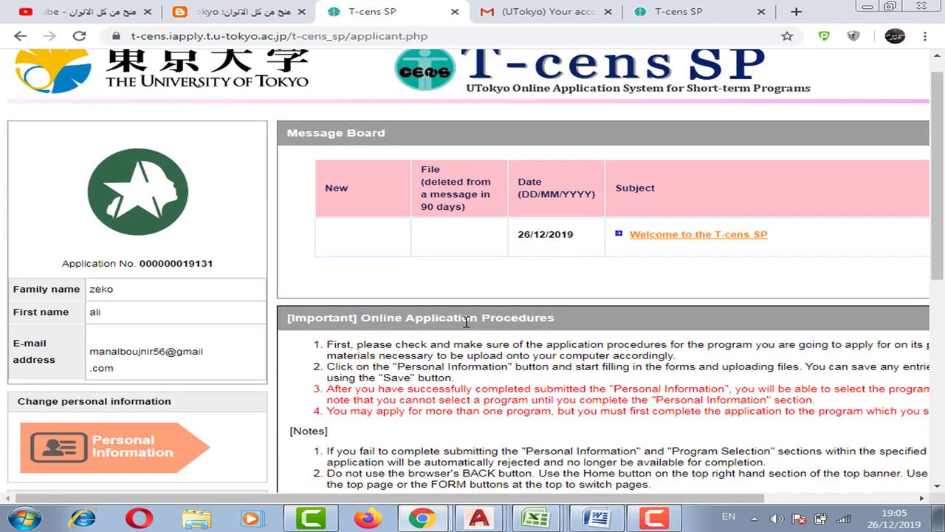
{"action": "scroll", "coordinate": [533, 302], "scroll_direction": "down", "scroll_amount": 6}
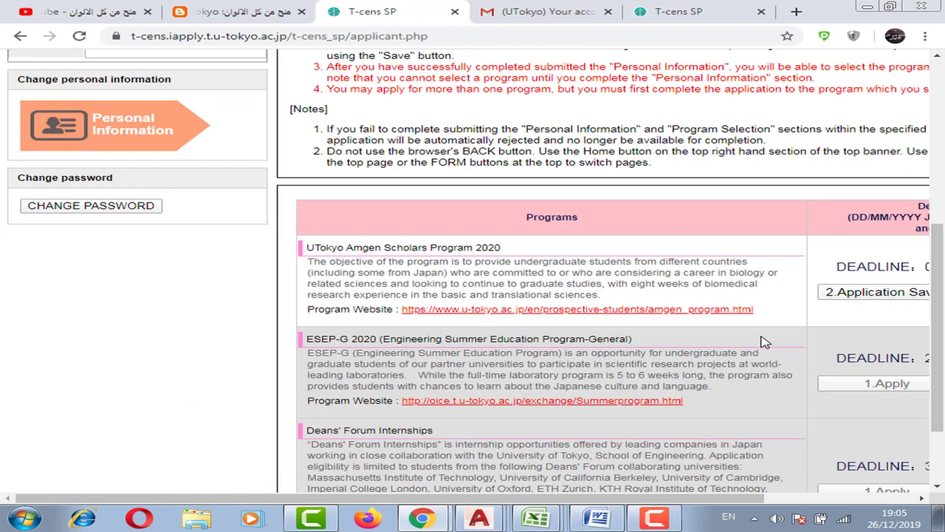
{"action": "scroll", "coordinate": [639, 295], "scroll_direction": "down", "scroll_amount": 2}
{"action": "scroll", "coordinate": [635, 289], "scroll_direction": "up", "scroll_amount": 2}
{"action": "scroll", "coordinate": [650, 295], "scroll_direction": "up", "scroll_amount": 3}
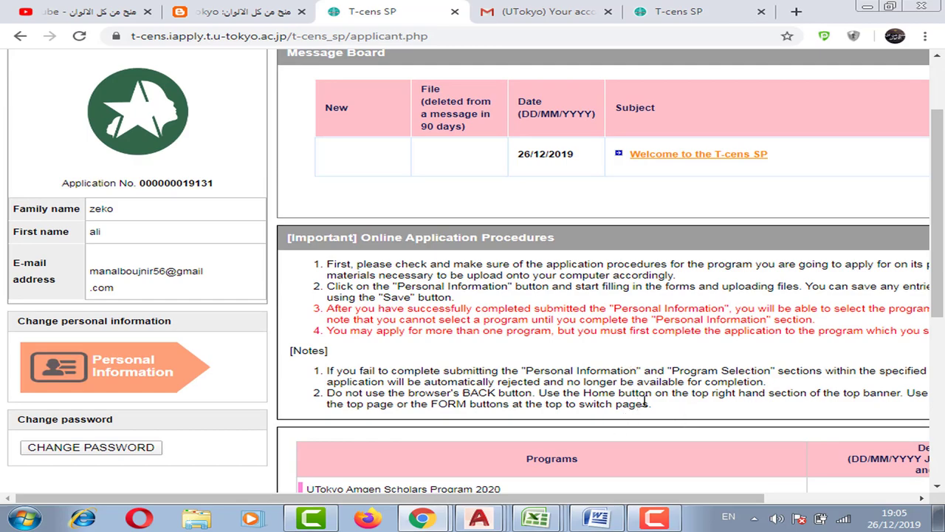
{"action": "scroll", "coordinate": [645, 402], "scroll_direction": "down", "scroll_amount": 5}
{"action": "scroll", "coordinate": [576, 325], "scroll_direction": "up", "scroll_amount": 6}
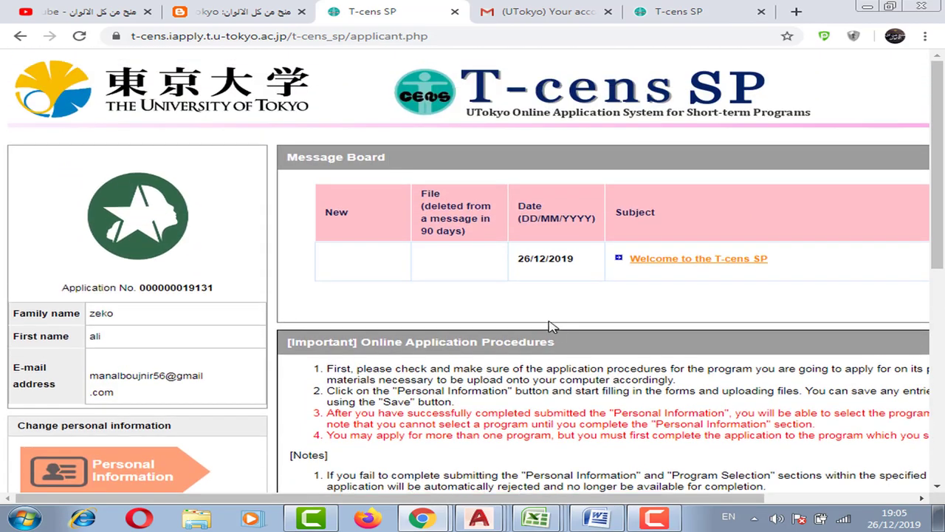
Open the Personal Information section of the application on Form1 and bring its form selectors and procedures into view
{"action": "scroll", "coordinate": [200, 421], "scroll_direction": "down", "scroll_amount": 1}
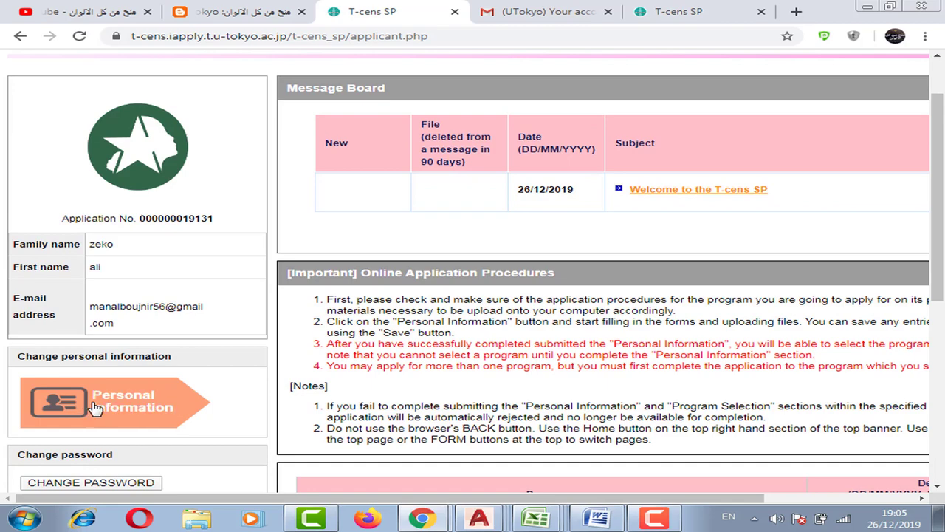
{"action": "scroll", "coordinate": [118, 403], "scroll_direction": "down", "scroll_amount": 1}
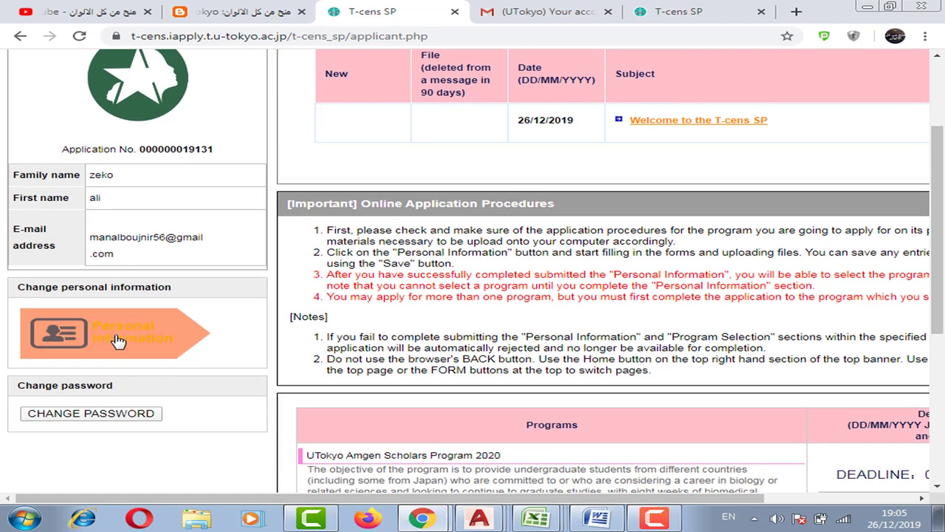
{"action": "left_click", "coordinate": [124, 340]}
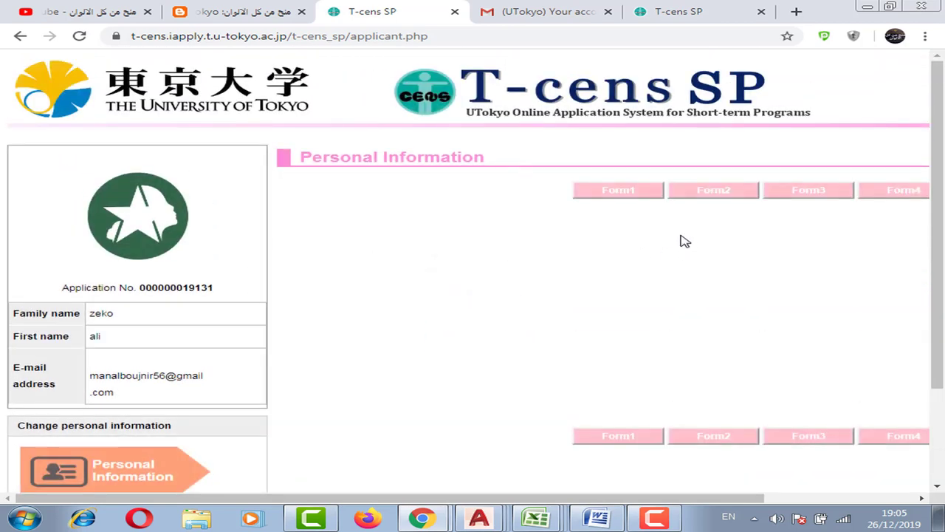
{"action": "left_click_drag", "start_coordinate": [721, 500], "coordinate": [796, 505]}
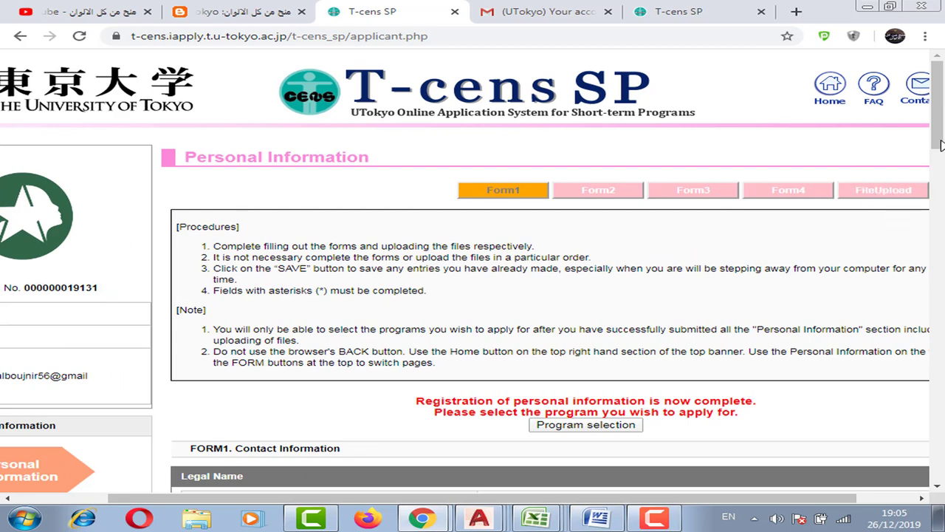
{"action": "left_click_drag", "start_coordinate": [940, 145], "coordinate": [940, 150]}
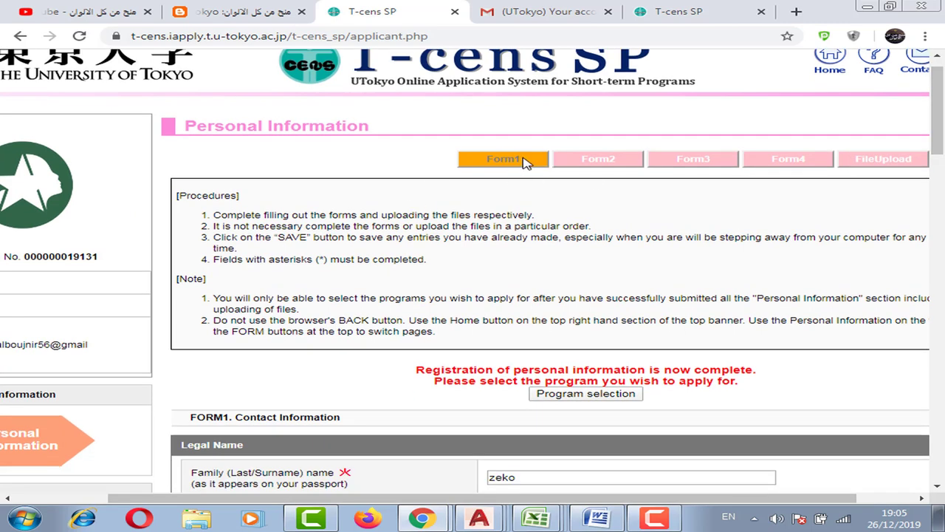
Review the Form1 contact information, from legal name, birth date and nationality through both addresses to the emergency contact
{"action": "left_click_drag", "start_coordinate": [940, 105], "coordinate": [941, 179]}
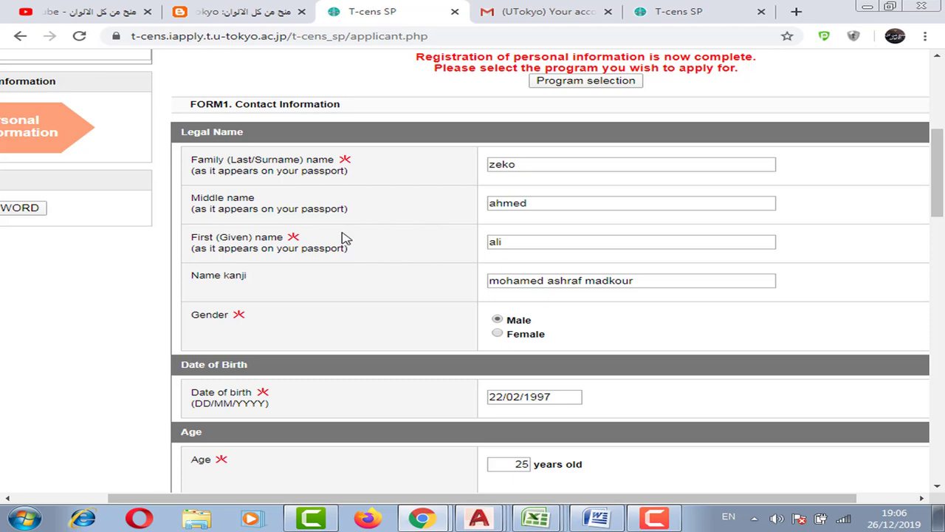
{"action": "scroll", "coordinate": [295, 265], "scroll_direction": "down", "scroll_amount": 2}
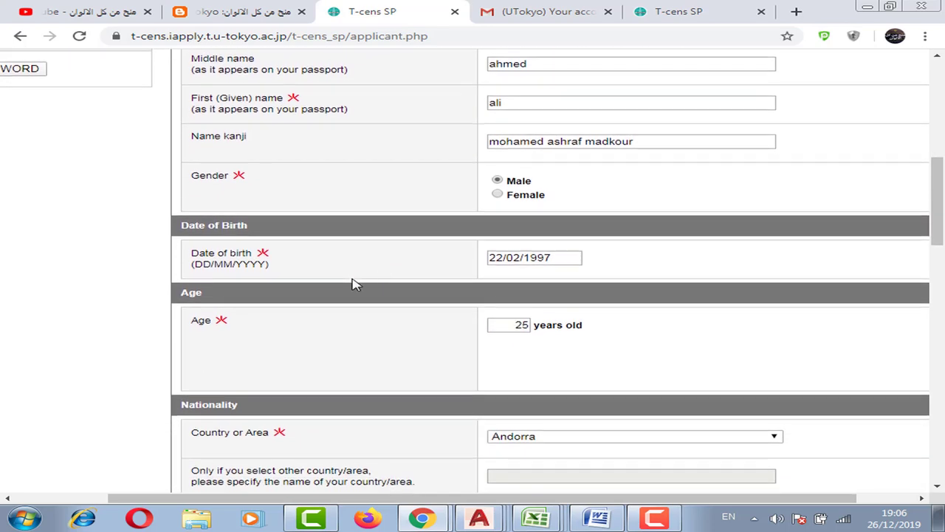
{"action": "scroll", "coordinate": [353, 282], "scroll_direction": "down", "scroll_amount": 1}
{"action": "scroll", "coordinate": [310, 327], "scroll_direction": "down", "scroll_amount": 2}
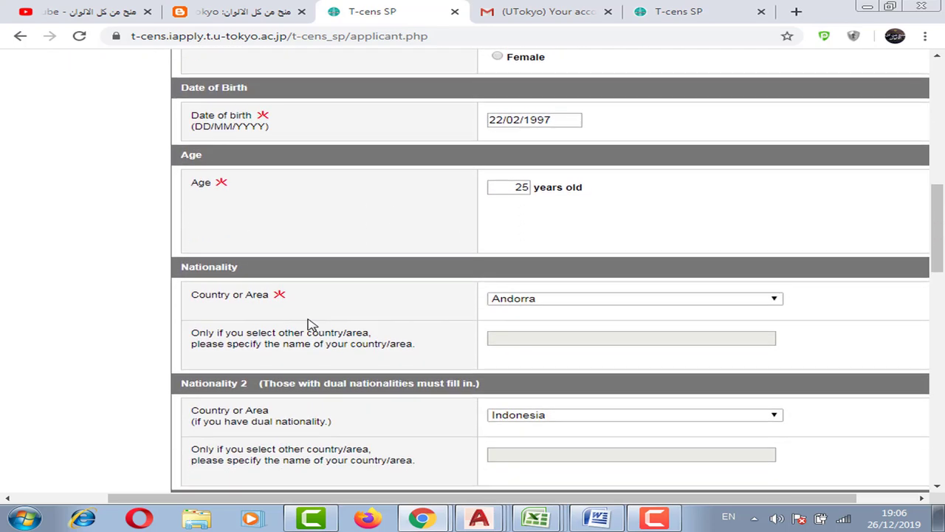
{"action": "scroll", "coordinate": [313, 274], "scroll_direction": "down", "scroll_amount": 2}
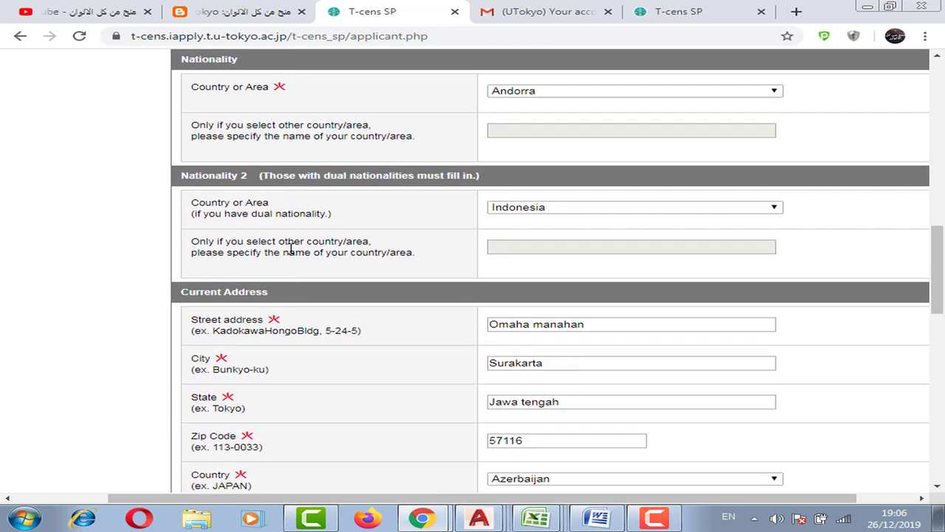
{"action": "scroll", "coordinate": [393, 312], "scroll_direction": "down", "scroll_amount": 3}
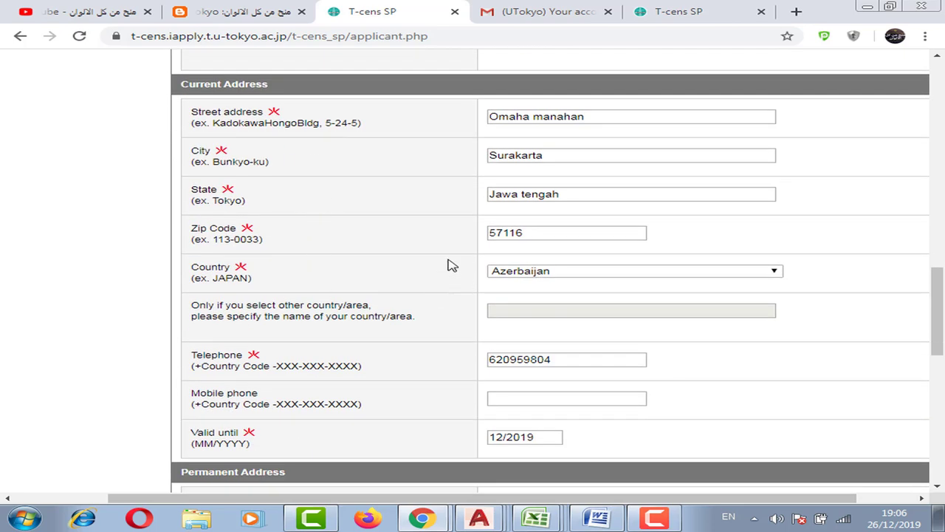
{"action": "scroll", "coordinate": [369, 303], "scroll_direction": "down", "scroll_amount": 3}
{"action": "scroll", "coordinate": [413, 332], "scroll_direction": "down", "scroll_amount": 2}
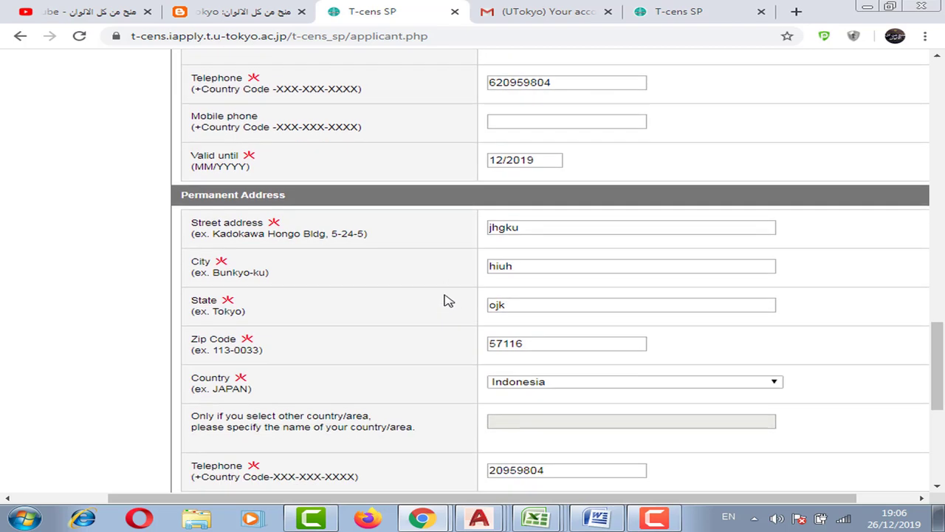
{"action": "scroll", "coordinate": [391, 321], "scroll_direction": "down", "scroll_amount": 2}
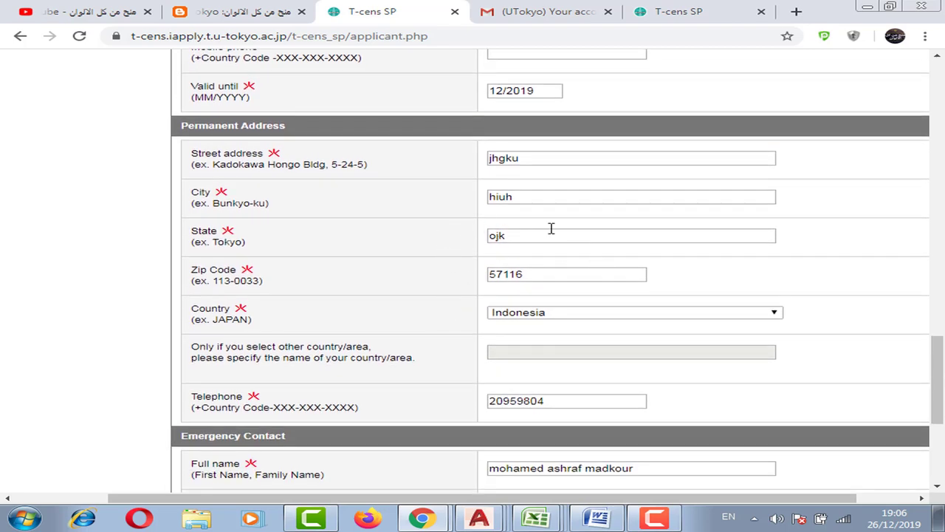
{"action": "scroll", "coordinate": [468, 264], "scroll_direction": "down", "scroll_amount": 4}
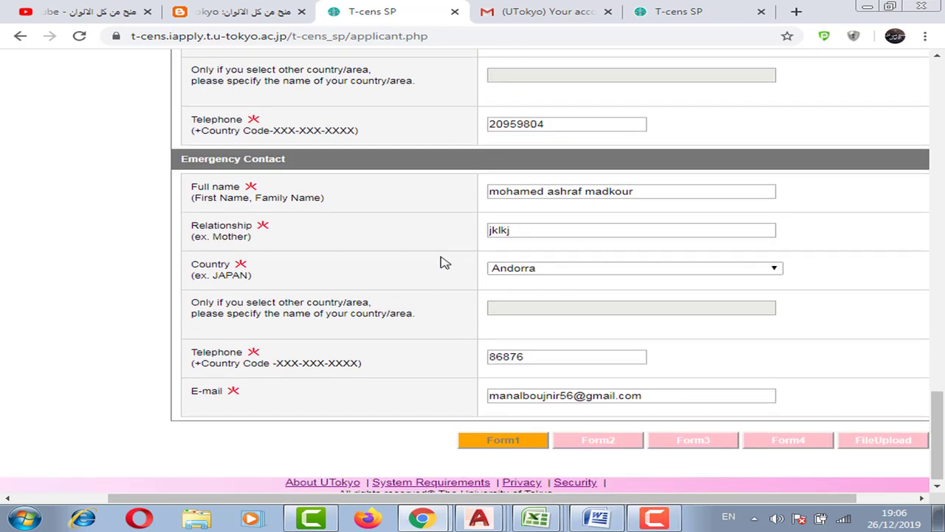
{"action": "scroll", "coordinate": [517, 253], "scroll_direction": "up", "scroll_amount": 7}
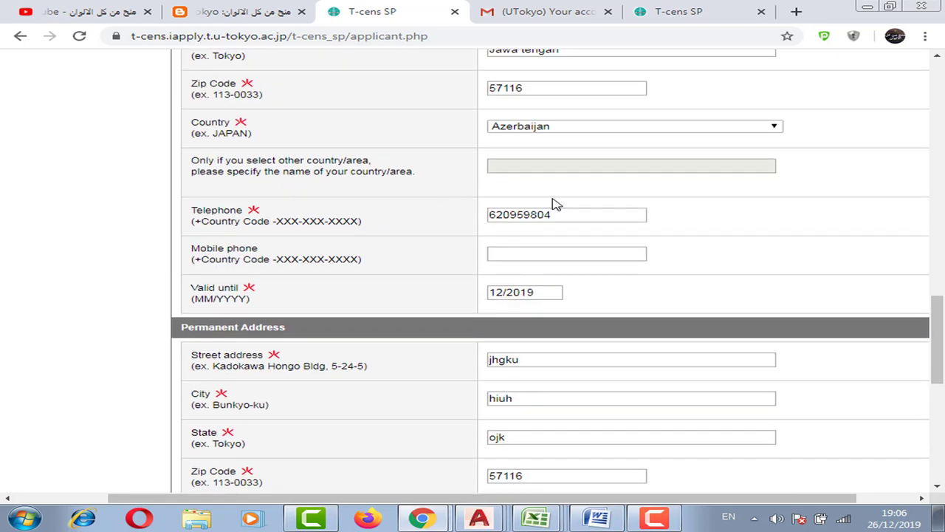
{"action": "scroll", "coordinate": [478, 209], "scroll_direction": "down", "scroll_amount": 6}
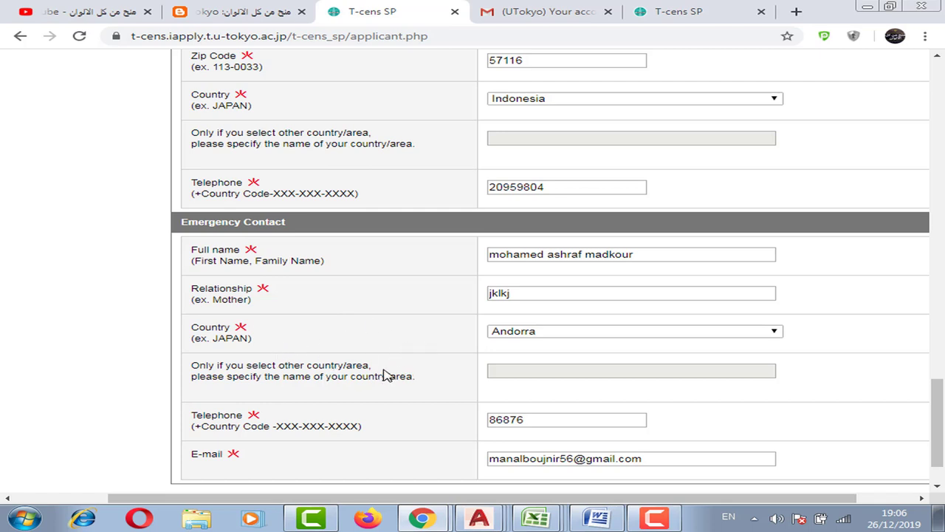
{"action": "scroll", "coordinate": [490, 362], "scroll_direction": "down", "scroll_amount": 2}
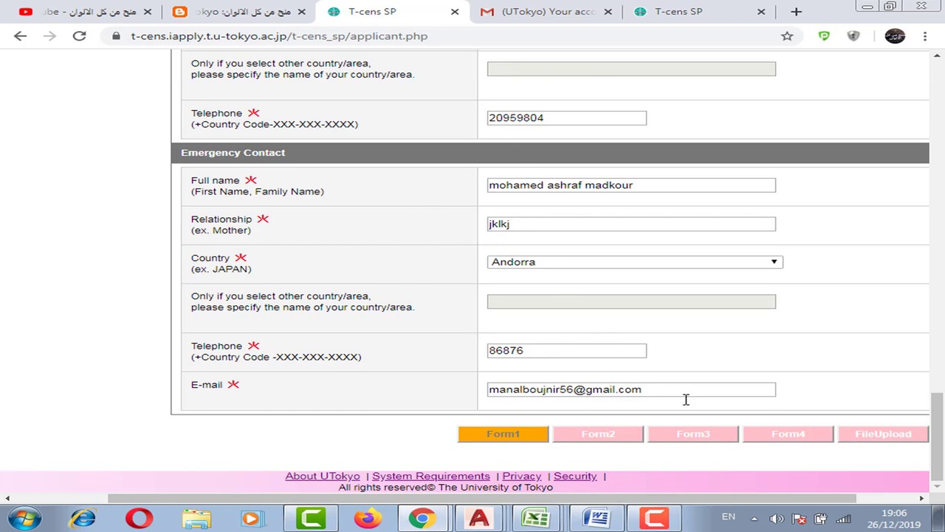
Open Form2 on academic status and review the Home Institution fields, highlighting the Faculty / School example
{"action": "left_click", "coordinate": [616, 438]}
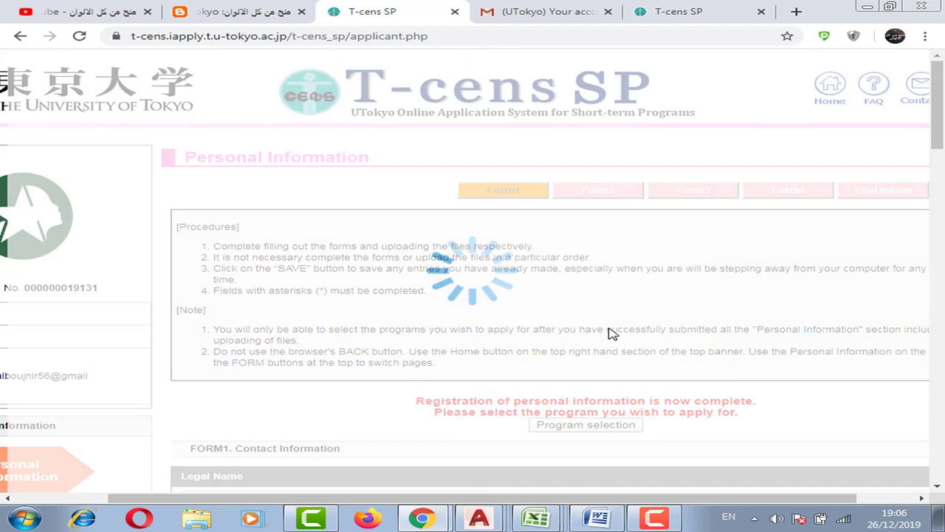
{"action": "scroll", "coordinate": [467, 269], "scroll_direction": "down", "scroll_amount": 5}
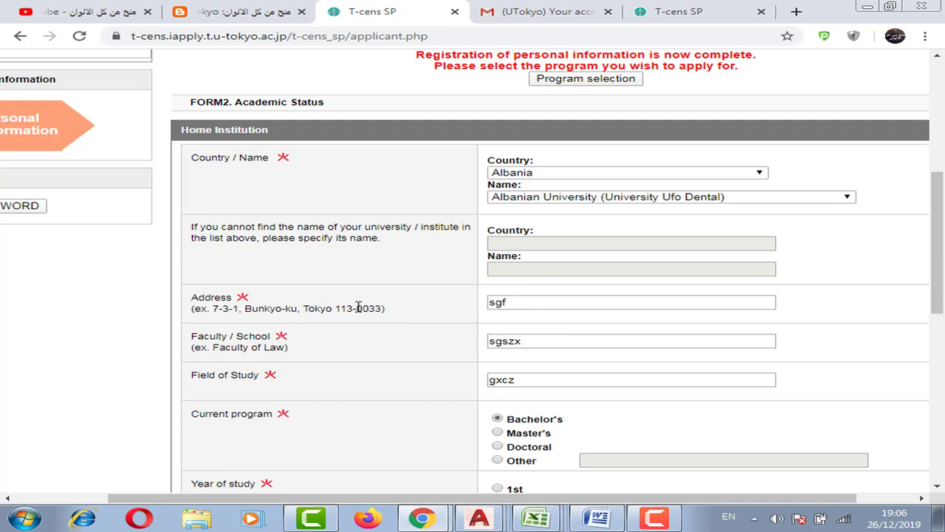
{"action": "scroll", "coordinate": [472, 315], "scroll_direction": "down", "scroll_amount": 1}
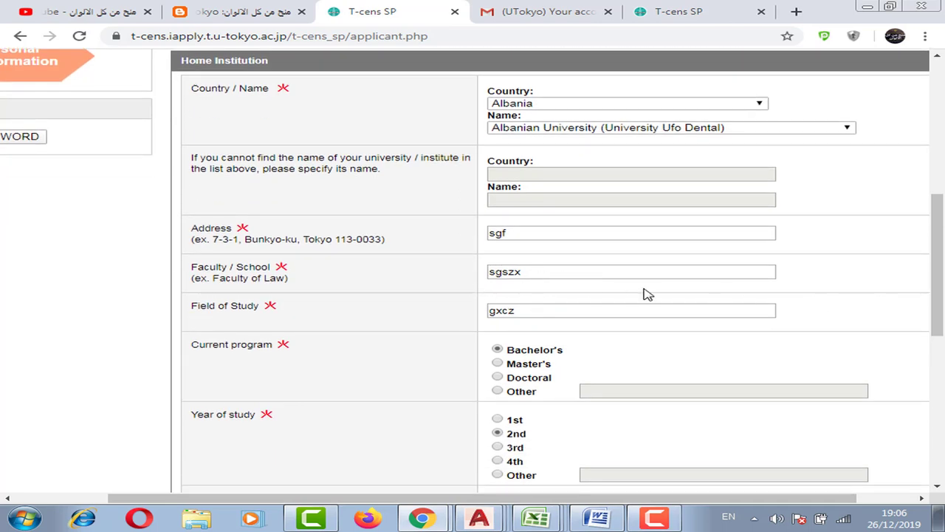
{"action": "left_click_drag", "start_coordinate": [211, 279], "coordinate": [300, 283]}
{"action": "left_click", "coordinate": [310, 283]}
Set the year of study when arriving at the UTokyo to 3rd and proceed to Form3
{"action": "scroll", "coordinate": [476, 308], "scroll_direction": "down", "scroll_amount": 2}
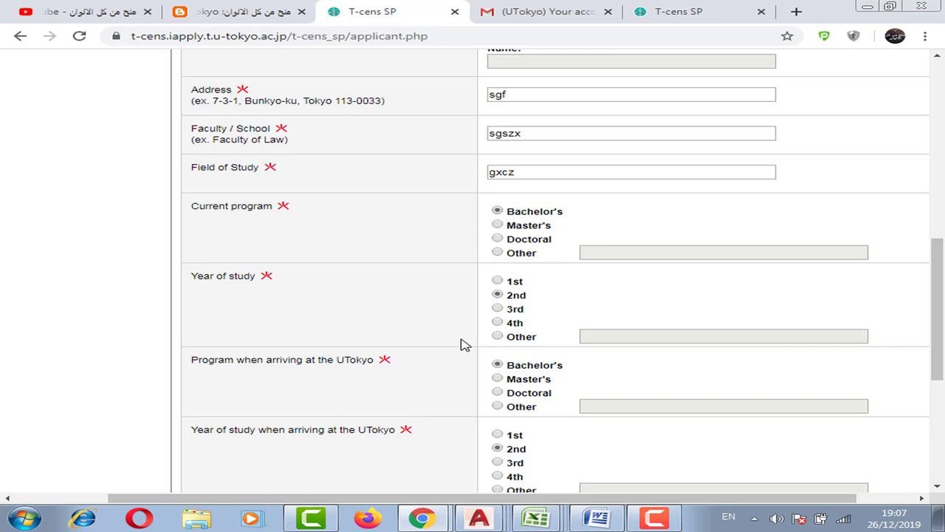
{"action": "scroll", "coordinate": [430, 361], "scroll_direction": "down", "scroll_amount": 1}
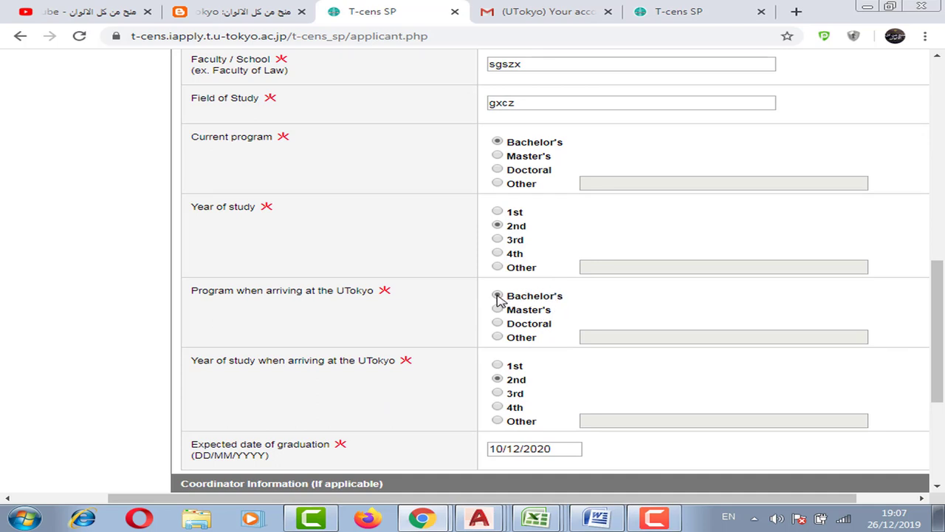
{"action": "scroll", "coordinate": [472, 323], "scroll_direction": "down", "scroll_amount": 1}
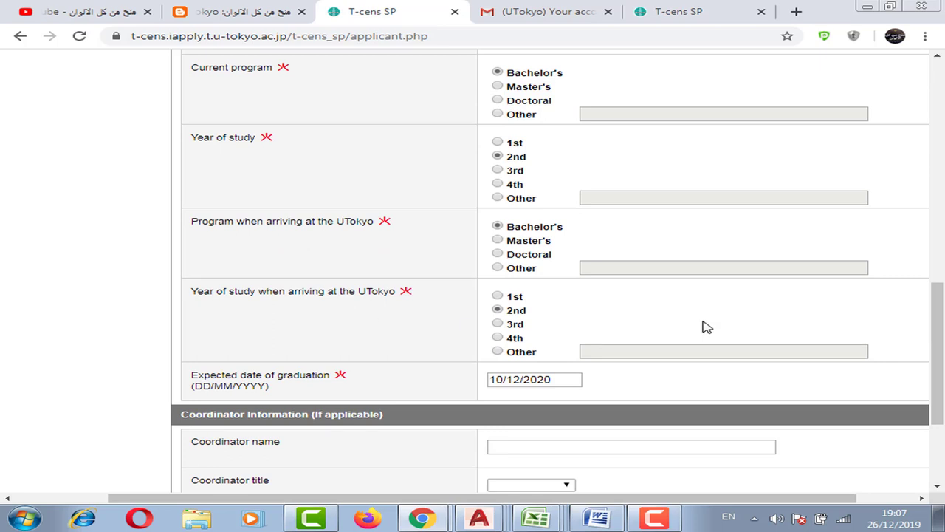
{"action": "left_click", "coordinate": [498, 324]}
{"action": "scroll", "coordinate": [555, 254], "scroll_direction": "down", "scroll_amount": 2}
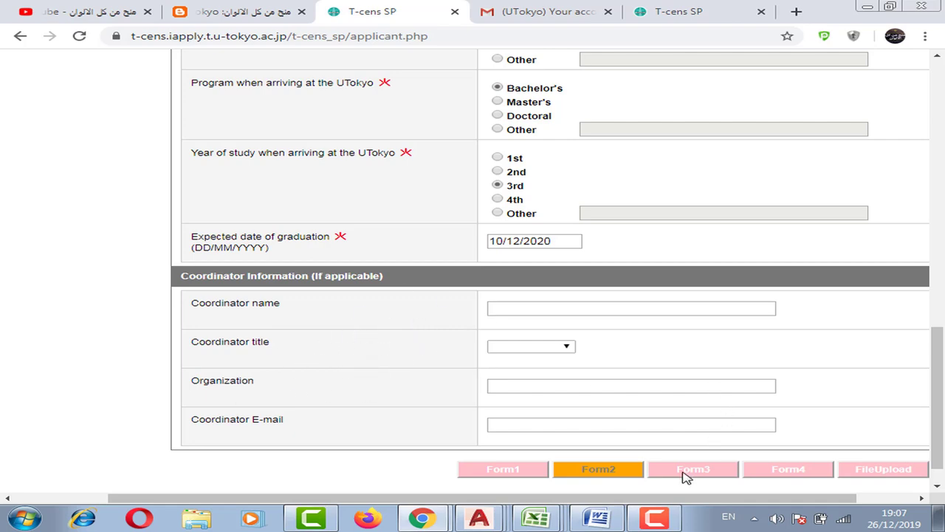
{"action": "scroll", "coordinate": [738, 487], "scroll_direction": "up", "scroll_amount": 1}
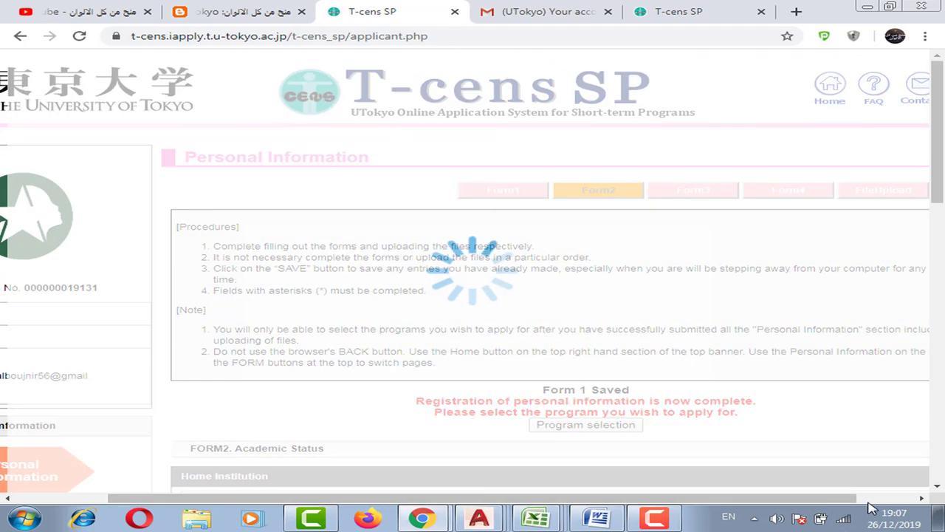
Review the Education 1 fields of Form3 Academic Background and check the available Education level options without choosing one
{"action": "scroll", "coordinate": [544, 313], "scroll_direction": "down", "scroll_amount": 3}
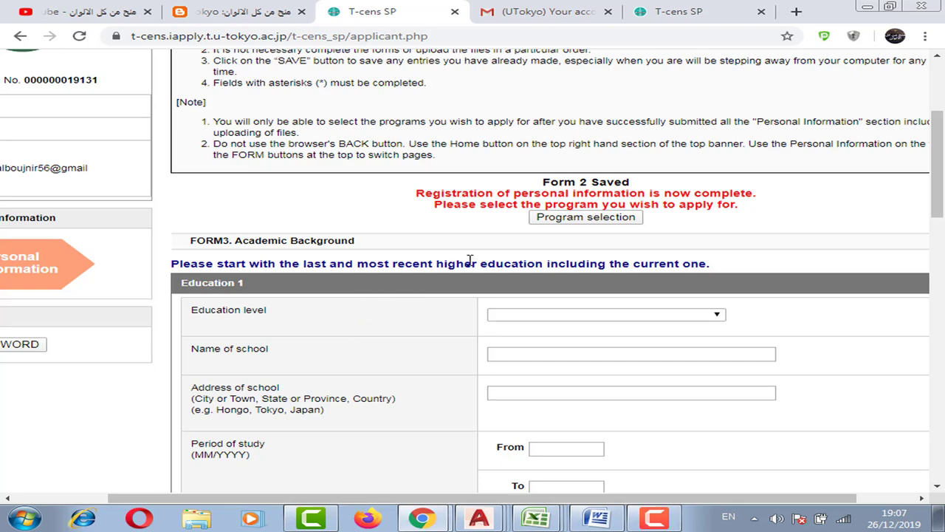
{"action": "scroll", "coordinate": [483, 288], "scroll_direction": "down", "scroll_amount": 10}
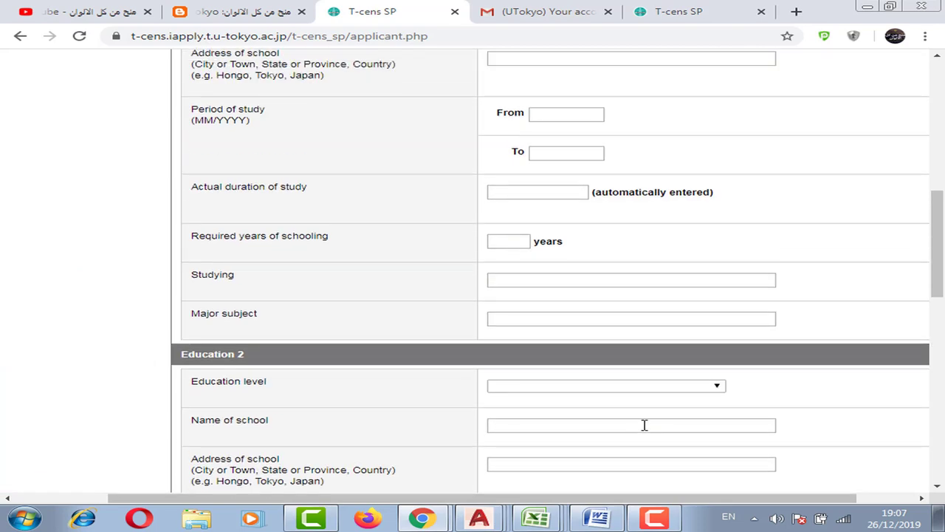
{"action": "scroll", "coordinate": [649, 421], "scroll_direction": "up", "scroll_amount": 5}
{"action": "scroll", "coordinate": [517, 318], "scroll_direction": "down", "scroll_amount": 3}
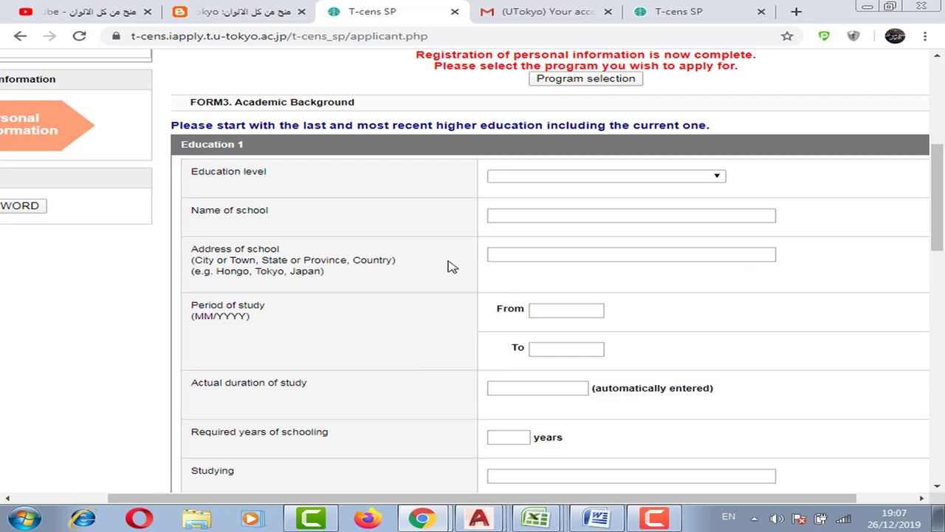
{"action": "left_click", "coordinate": [685, 184]}
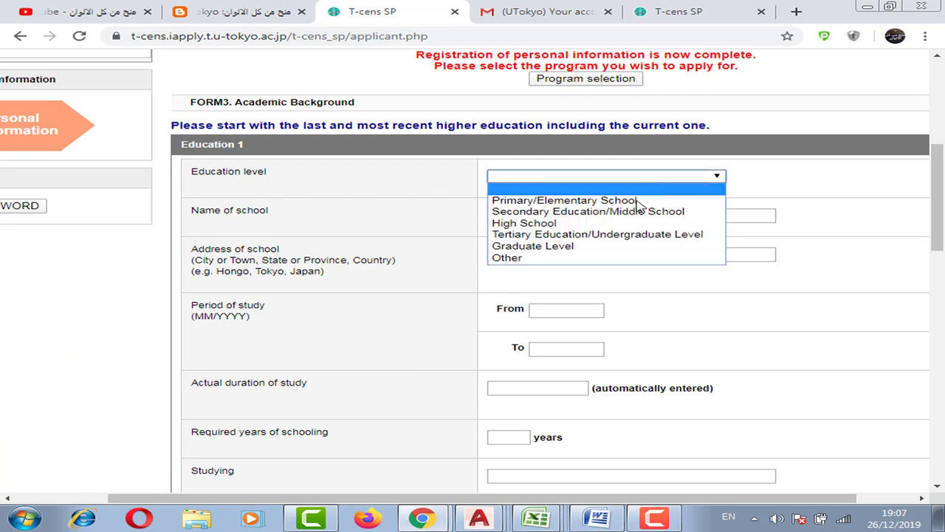
{"action": "left_click", "coordinate": [759, 183]}
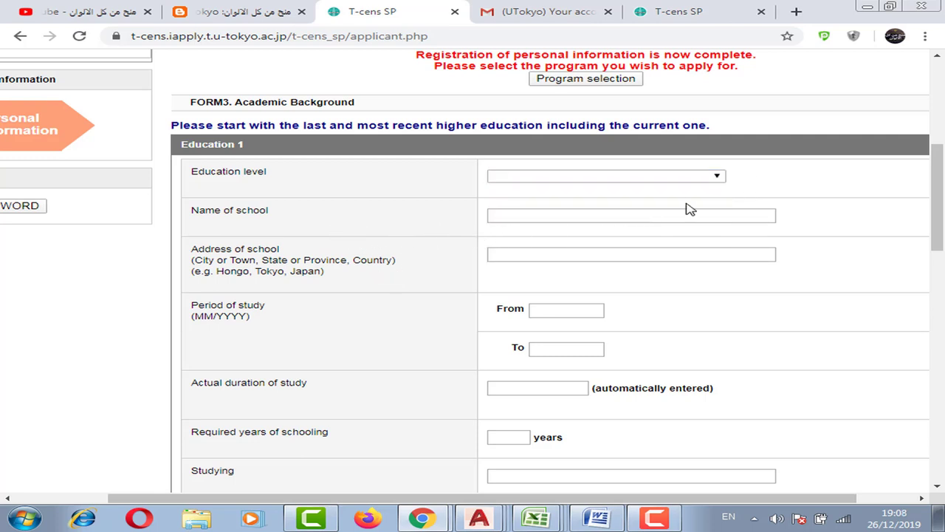
Review the remaining Form3 fields, from period of study and major subject through the Education 2 and Education 3 sections
{"action": "scroll", "coordinate": [386, 281], "scroll_direction": "down", "scroll_amount": 3}
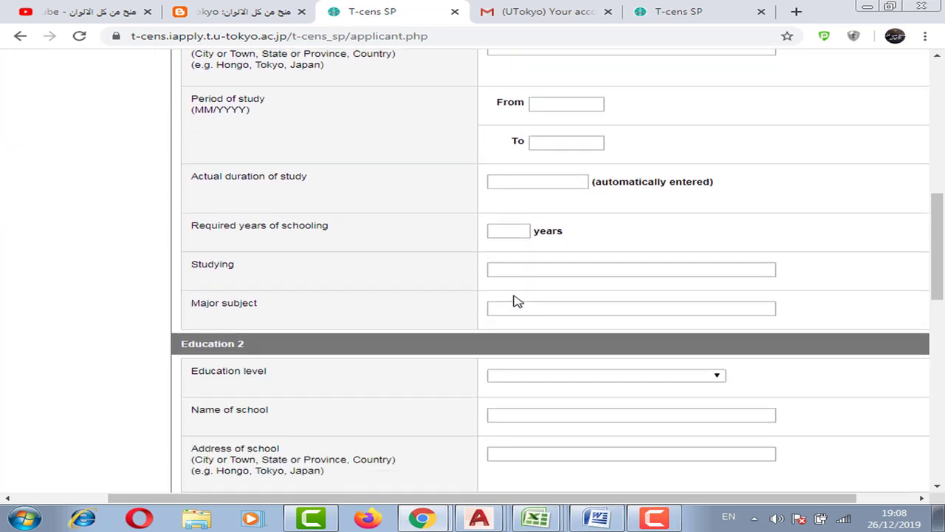
{"action": "scroll", "coordinate": [431, 362], "scroll_direction": "down", "scroll_amount": 2}
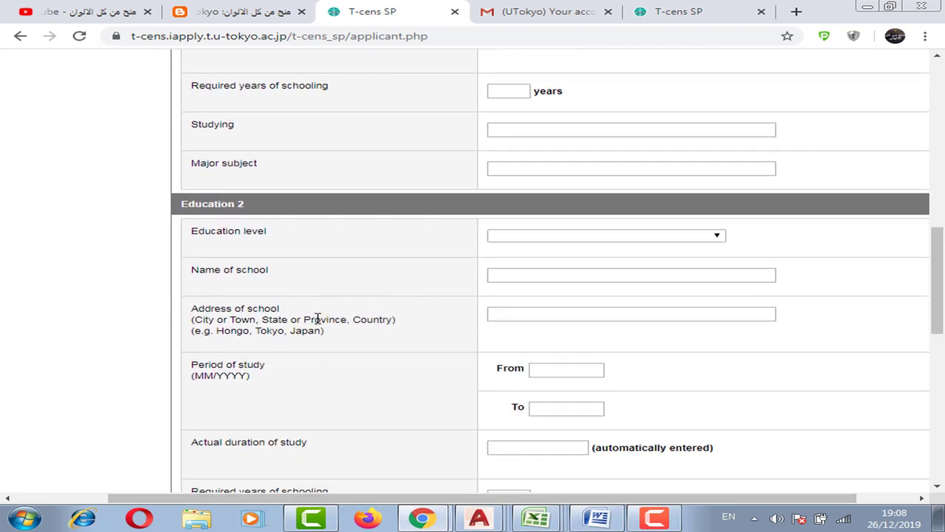
{"action": "scroll", "coordinate": [325, 314], "scroll_direction": "down", "scroll_amount": 1}
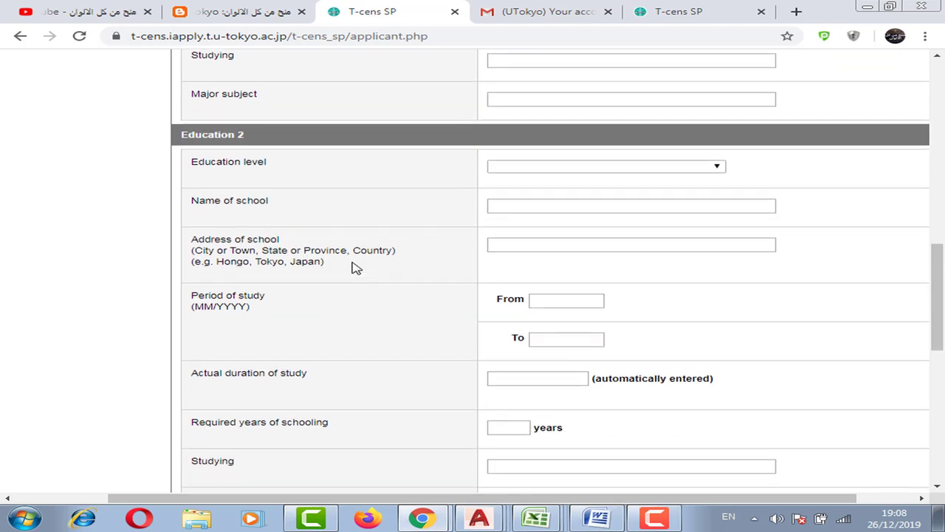
{"action": "scroll", "coordinate": [332, 245], "scroll_direction": "down", "scroll_amount": 4}
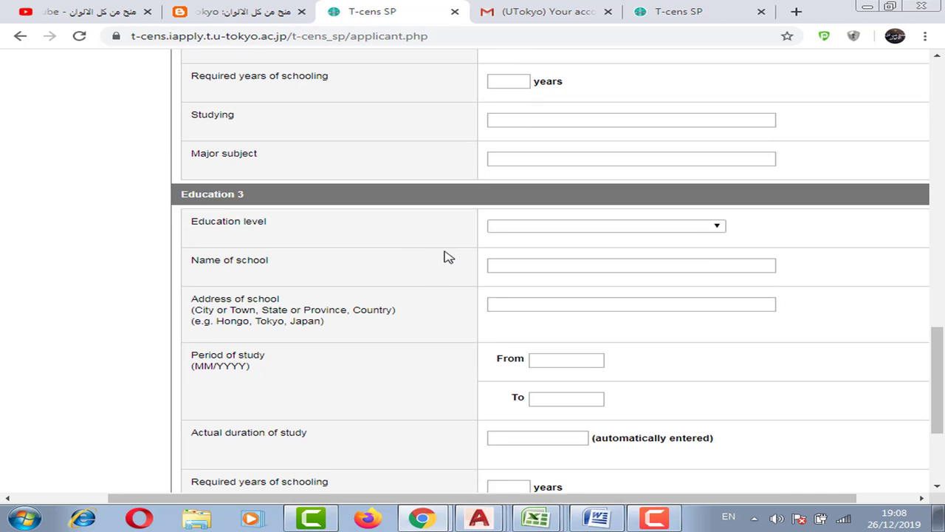
{"action": "scroll", "coordinate": [445, 257], "scroll_direction": "down", "scroll_amount": 2}
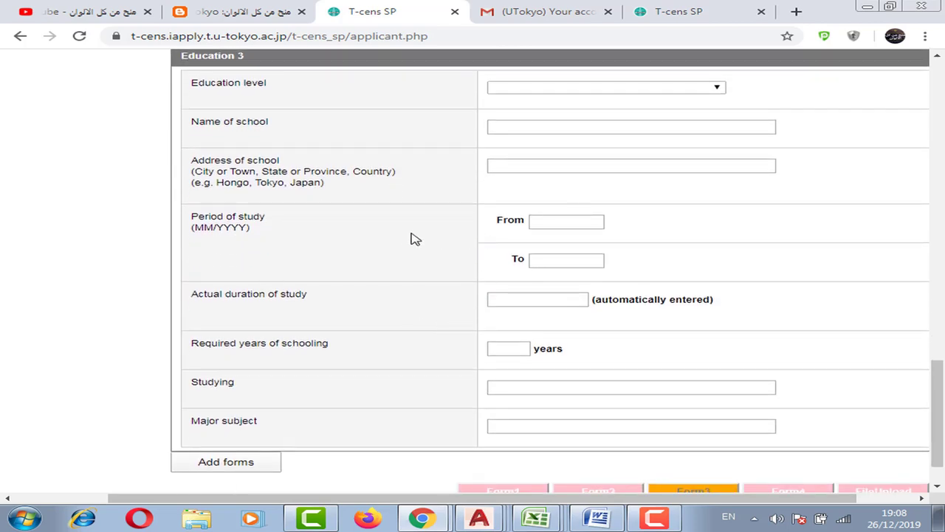
{"action": "scroll", "coordinate": [480, 288], "scroll_direction": "up", "scroll_amount": 14}
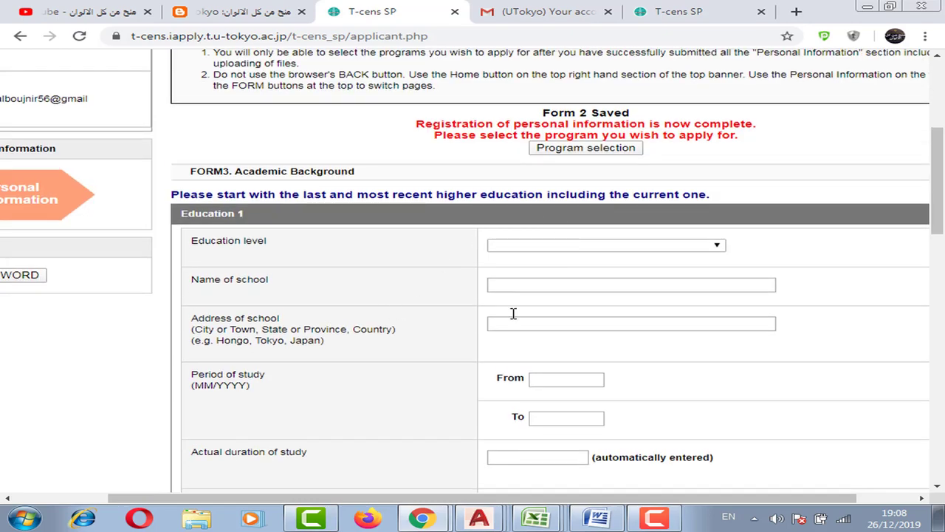
{"action": "scroll", "coordinate": [390, 311], "scroll_direction": "down", "scroll_amount": 2}
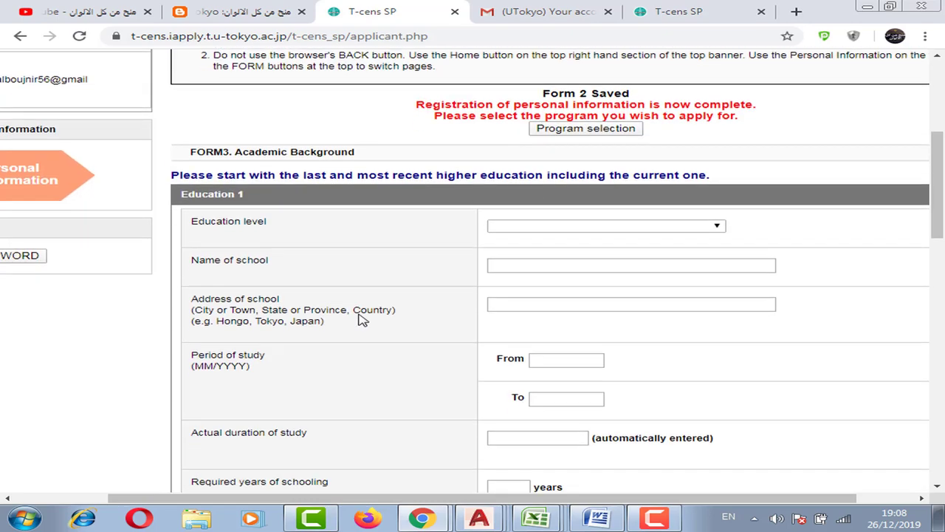
{"action": "scroll", "coordinate": [414, 309], "scroll_direction": "up", "scroll_amount": 2}
{"action": "scroll", "coordinate": [618, 316], "scroll_direction": "down", "scroll_amount": 12}
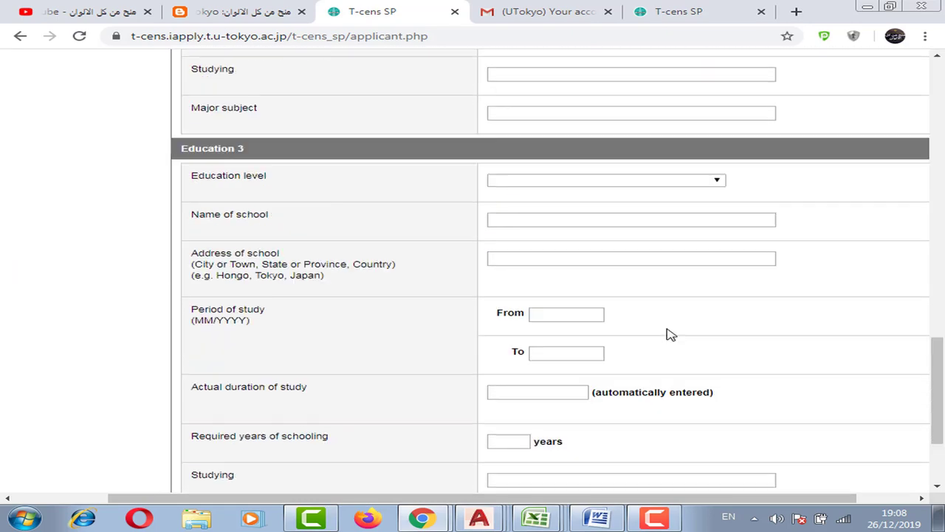
Proceed to Form4 and review the Japanese and English options under Language Proficiency
{"action": "left_click", "coordinate": [788, 435]}
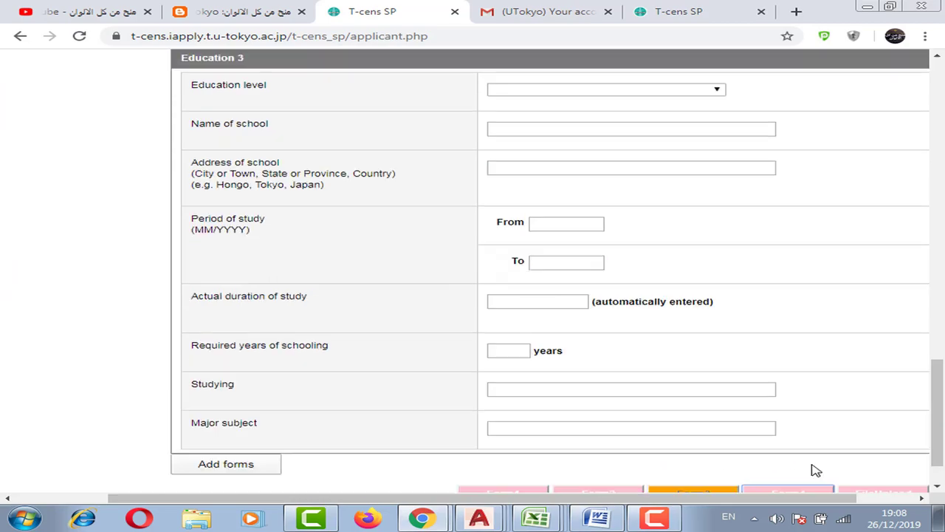
{"action": "scroll", "coordinate": [763, 390], "scroll_direction": "down", "scroll_amount": 5}
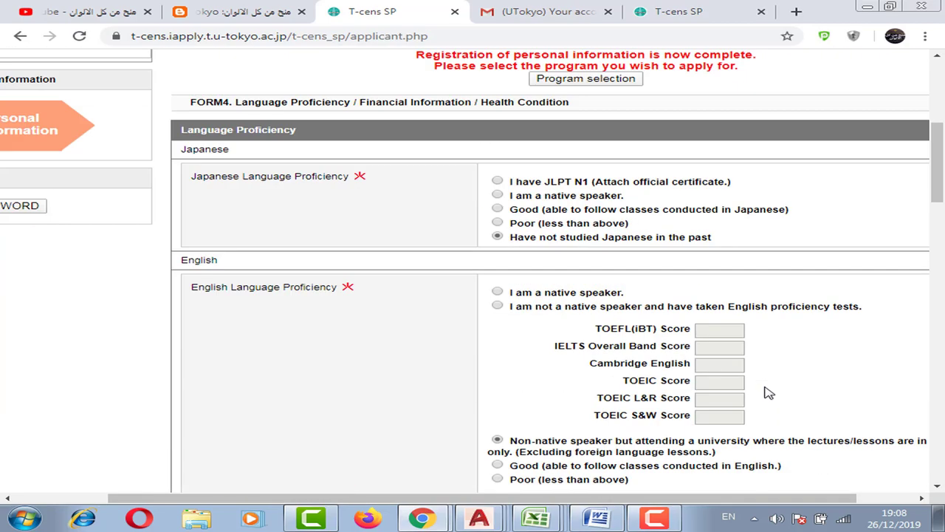
{"action": "scroll", "coordinate": [687, 331], "scroll_direction": "up", "scroll_amount": 1}
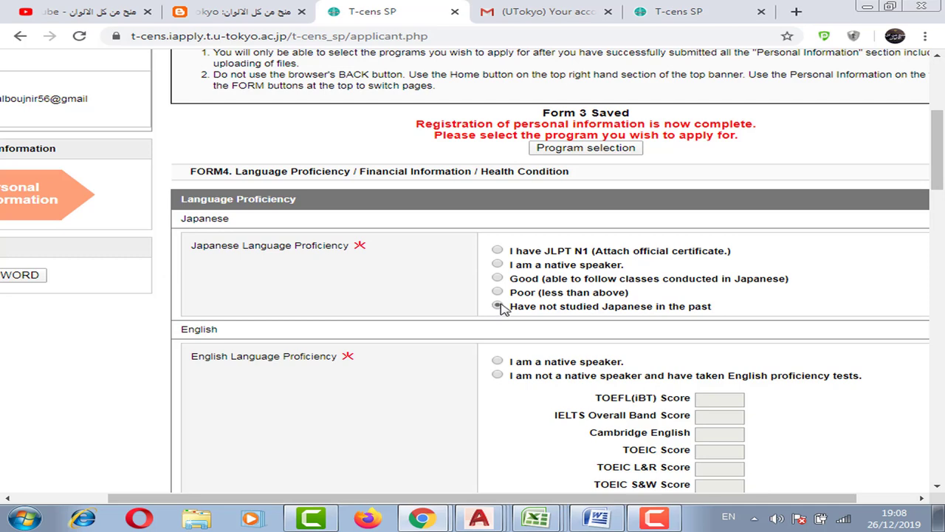
{"action": "scroll", "coordinate": [498, 310], "scroll_direction": "down", "scroll_amount": 4}
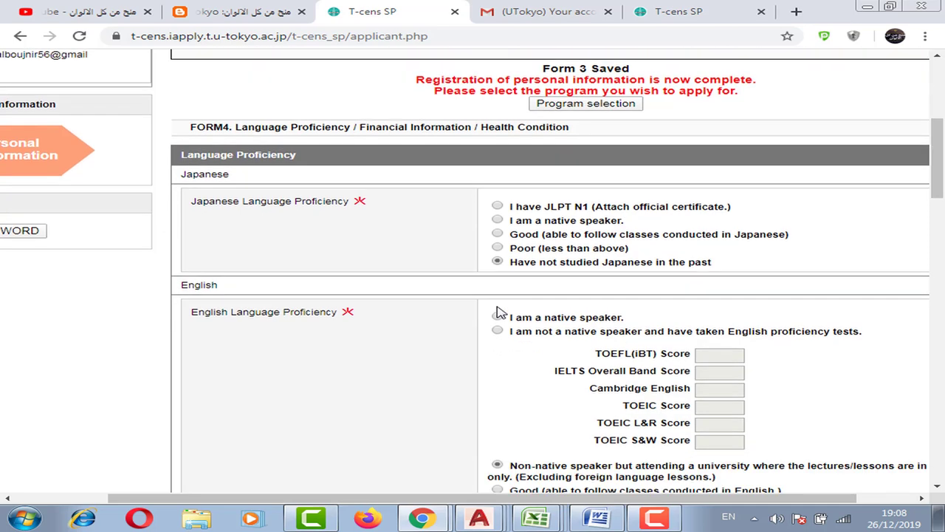
{"action": "scroll", "coordinate": [387, 224], "scroll_direction": "up", "scroll_amount": 2}
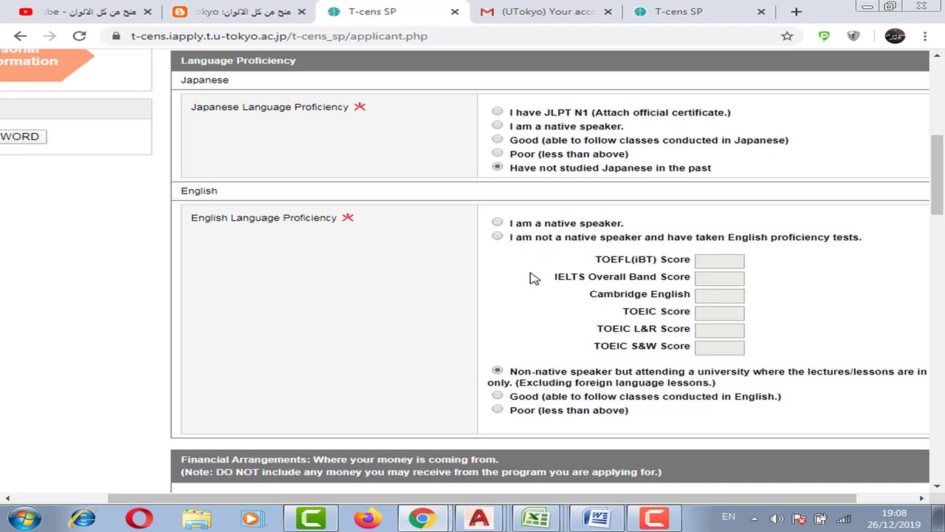
Try the English proficiency option for non-native speakers who have taken tests and highlight the TOEFL(iBT) score label
{"action": "left_click", "coordinate": [497, 236]}
{"action": "left_click", "coordinate": [704, 263]}
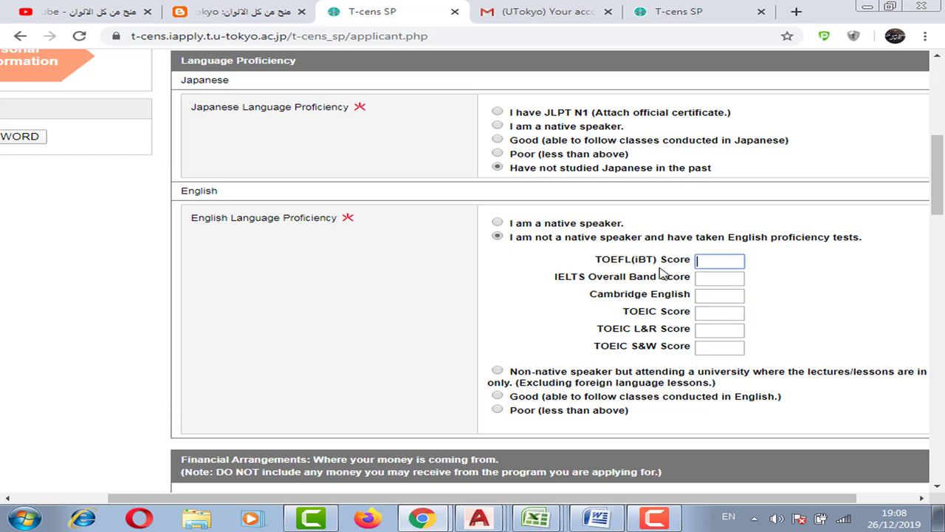
{"action": "left_click_drag", "start_coordinate": [603, 259], "coordinate": [658, 259]}
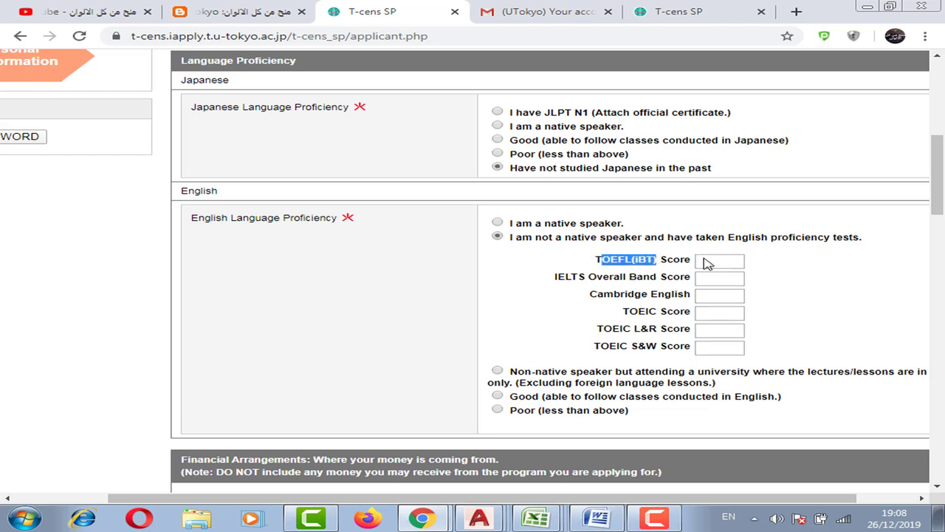
{"action": "left_click", "coordinate": [547, 281]}
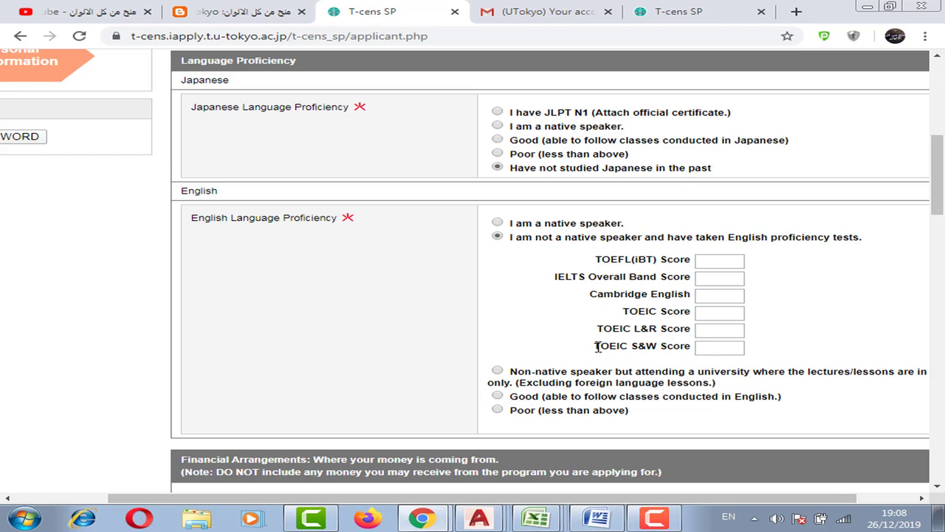
Set English Language Proficiency to non-native speaker attending a university whose lectures are in English only
{"action": "left_click", "coordinate": [498, 370]}
{"action": "left_click_drag", "start_coordinate": [642, 373], "coordinate": [720, 395]}
{"action": "left_click", "coordinate": [734, 394]}
Examine the Financial Arrangements section, dismissing the pop-up notification and pointing out the own savings and financial supporter amounts
{"action": "scroll", "coordinate": [734, 365], "scroll_direction": "down", "scroll_amount": 3}
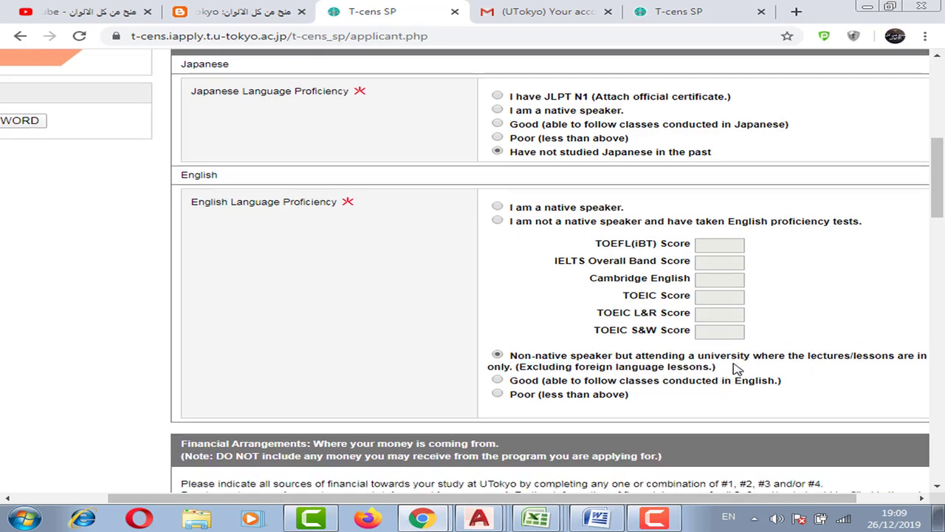
{"action": "scroll", "coordinate": [661, 337], "scroll_direction": "down", "scroll_amount": 3}
{"action": "scroll", "coordinate": [637, 189], "scroll_direction": "up", "scroll_amount": 4}
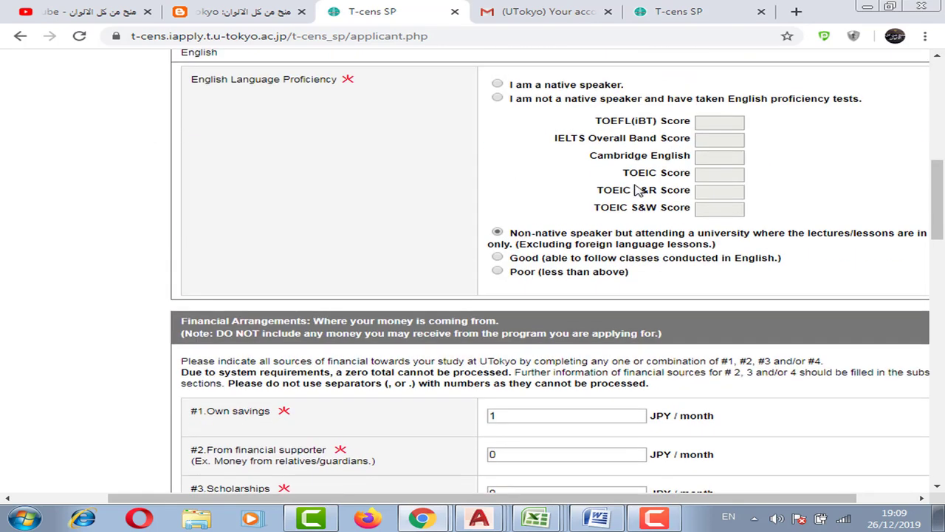
{"action": "scroll", "coordinate": [578, 211], "scroll_direction": "down", "scroll_amount": 4}
{"action": "scroll", "coordinate": [465, 237], "scroll_direction": "up", "scroll_amount": 1}
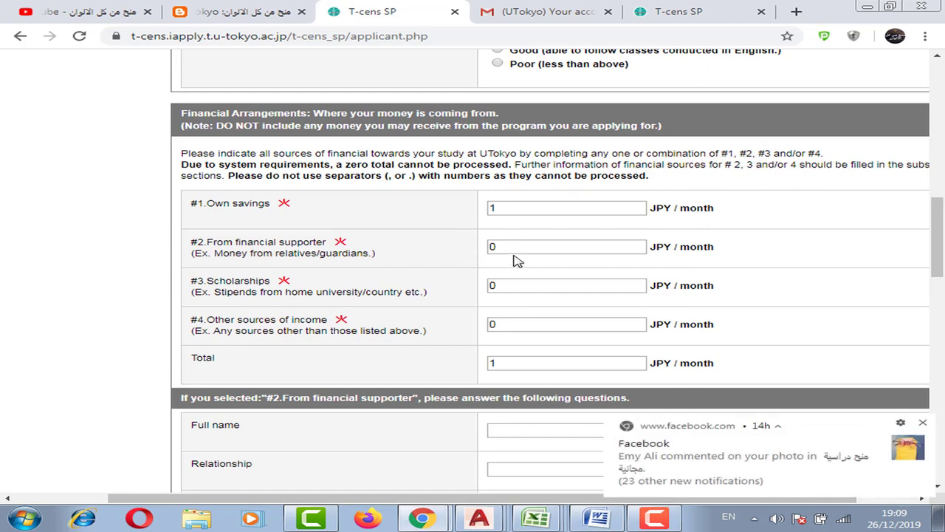
{"action": "left_click", "coordinate": [923, 424]}
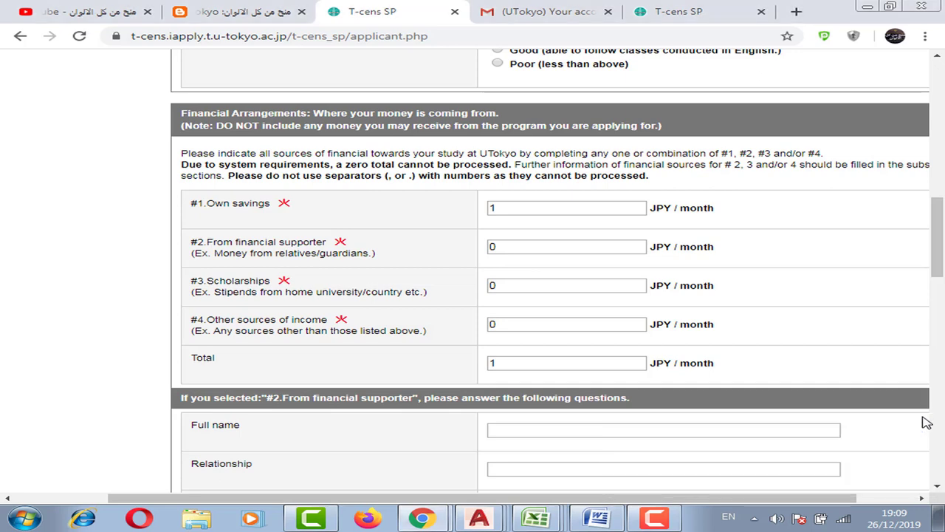
{"action": "left_click", "coordinate": [527, 250]}
{"action": "left_click", "coordinate": [483, 204]}
{"action": "left_click", "coordinate": [489, 207]}
{"action": "left_click", "coordinate": [447, 205]}
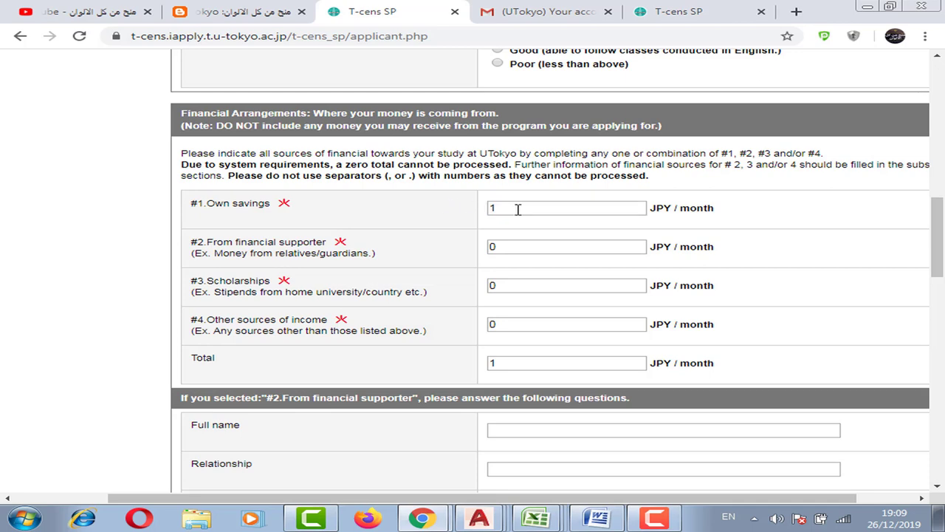
{"action": "left_click", "coordinate": [505, 246]}
{"action": "double_click", "coordinate": [502, 248]}
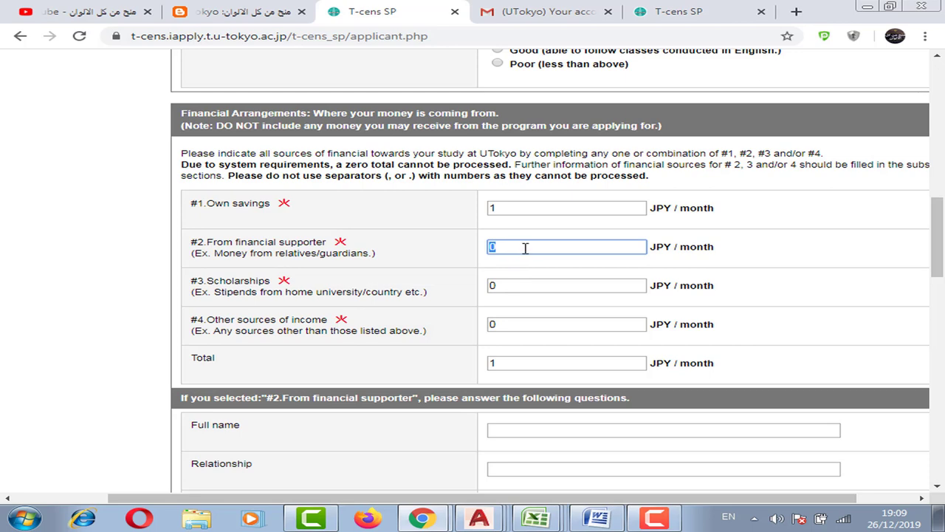
Set the monthly own savings amount to 0 and clear the financial supporter amount
{"action": "scroll", "coordinate": [526, 249], "scroll_direction": "down", "scroll_amount": 1}
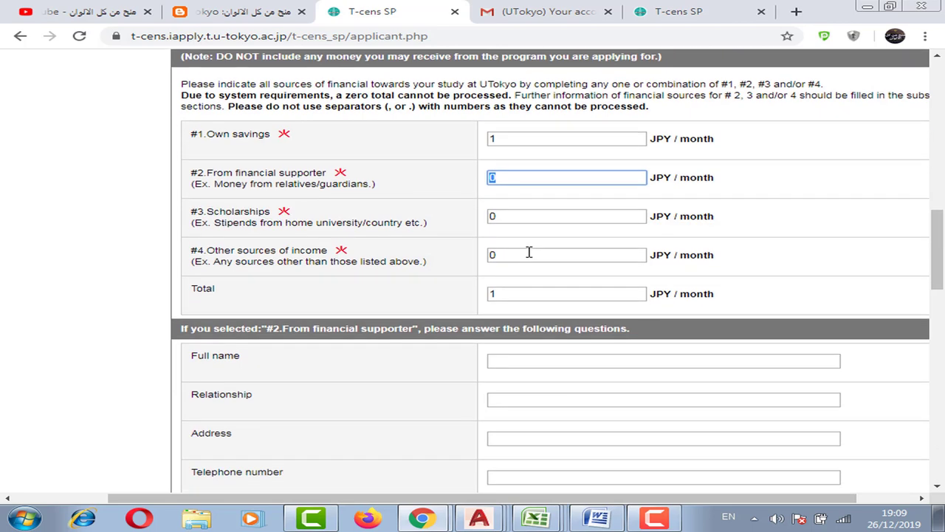
{"action": "left_click", "coordinate": [511, 138]}
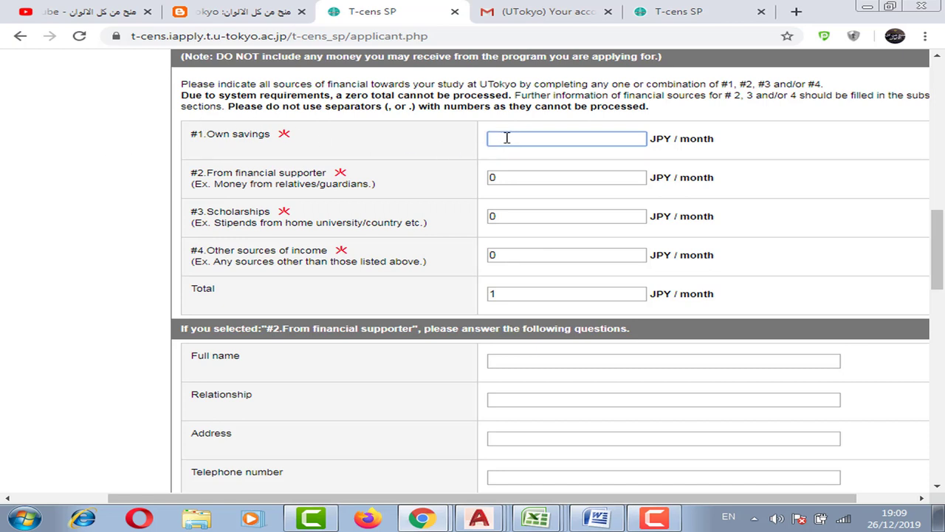
{"action": "left_click", "coordinate": [493, 177]}
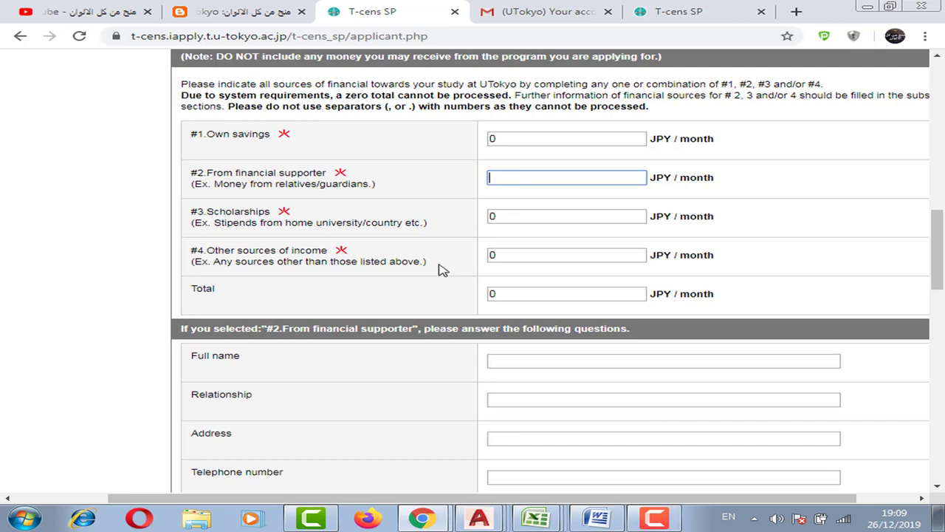
Review the follow-up questions on financial supporter, scholarships and other income, down to the first Health Condition question
{"action": "scroll", "coordinate": [443, 270], "scroll_direction": "down", "scroll_amount": 2}
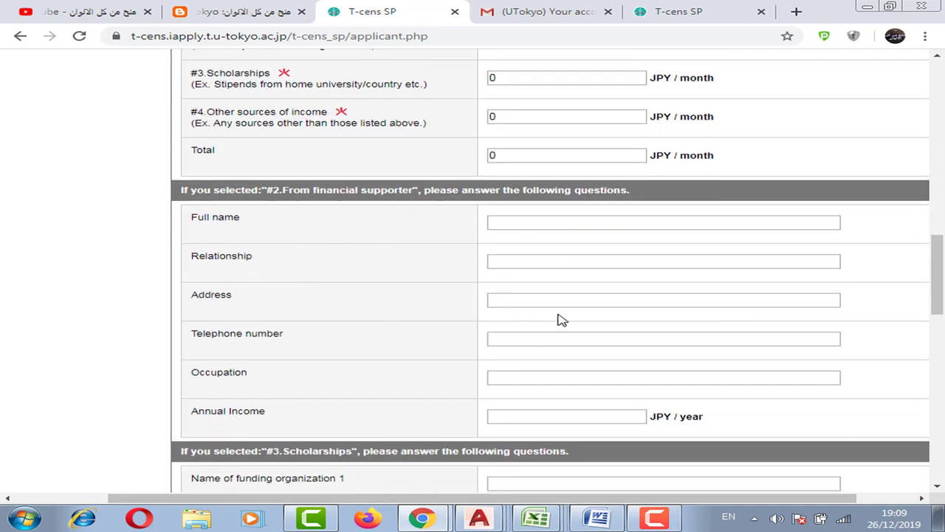
{"action": "scroll", "coordinate": [500, 298], "scroll_direction": "up", "scroll_amount": 1}
{"action": "scroll", "coordinate": [509, 317], "scroll_direction": "down", "scroll_amount": 4}
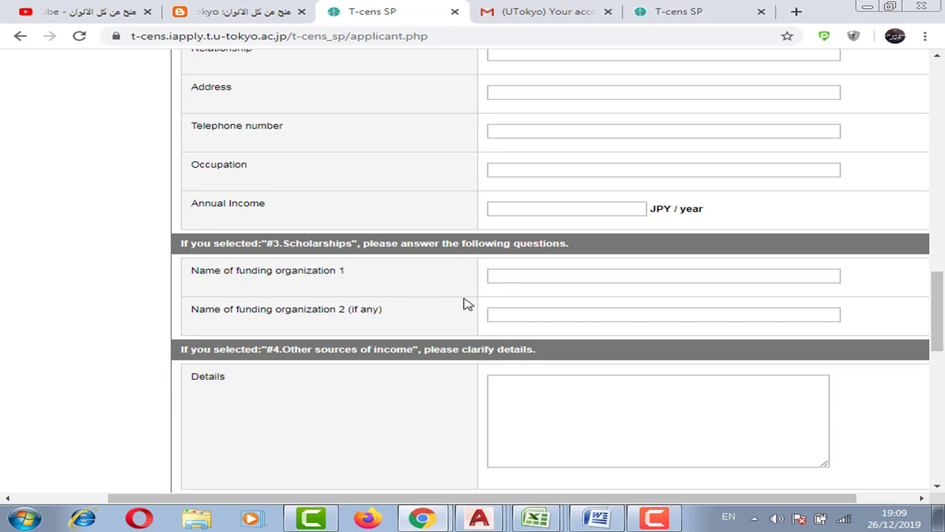
{"action": "scroll", "coordinate": [472, 279], "scroll_direction": "down", "scroll_amount": 2}
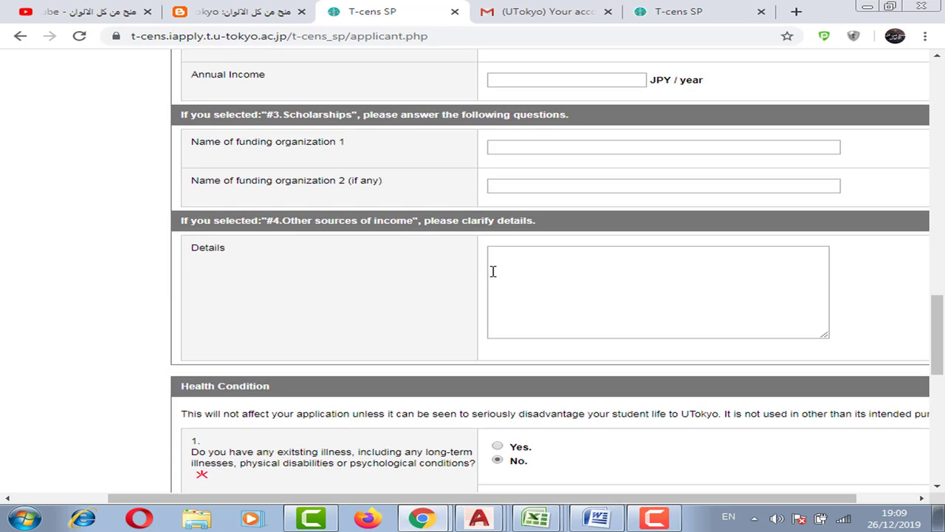
{"action": "key", "text": "BackSpace"}
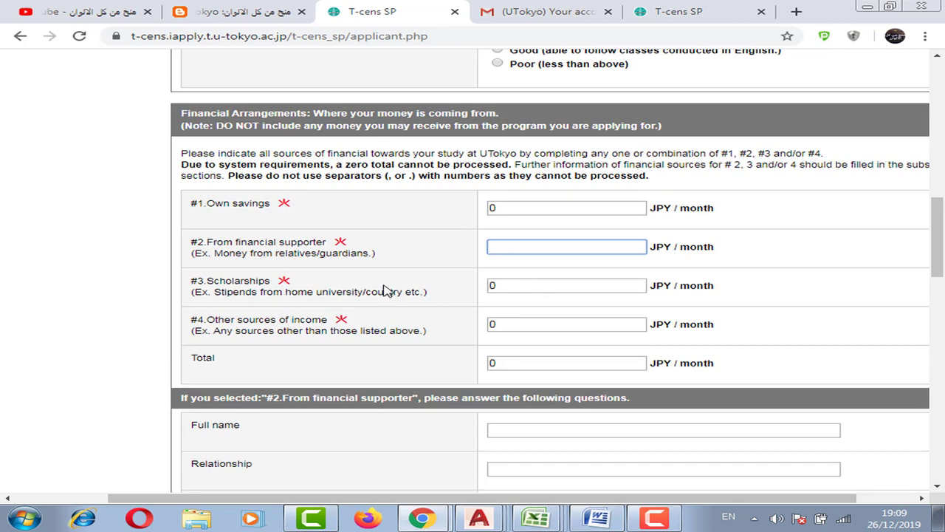
{"action": "scroll", "coordinate": [517, 321], "scroll_direction": "down", "scroll_amount": 9}
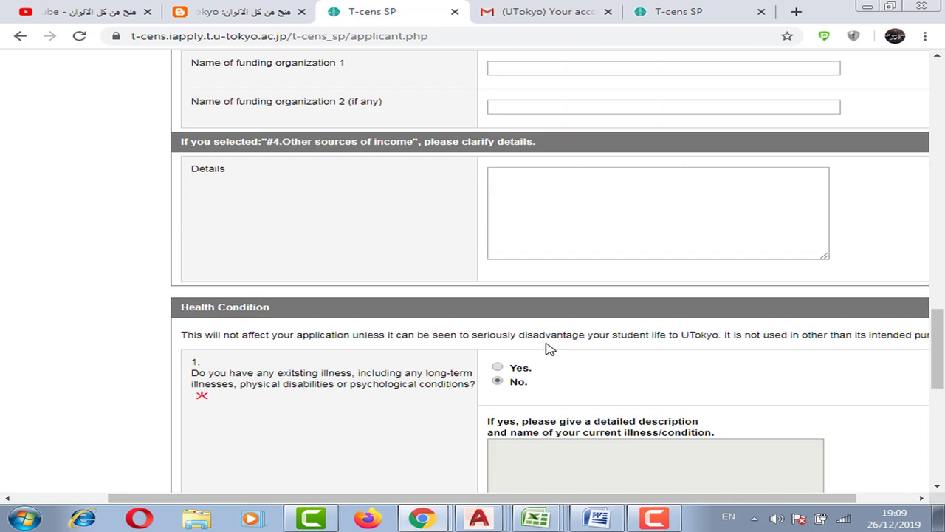
Review the financial supporter, scholarship and other income questions, and the three Health Condition questions to the end of Form4
{"action": "scroll", "coordinate": [526, 216], "scroll_direction": "up", "scroll_amount": 7}
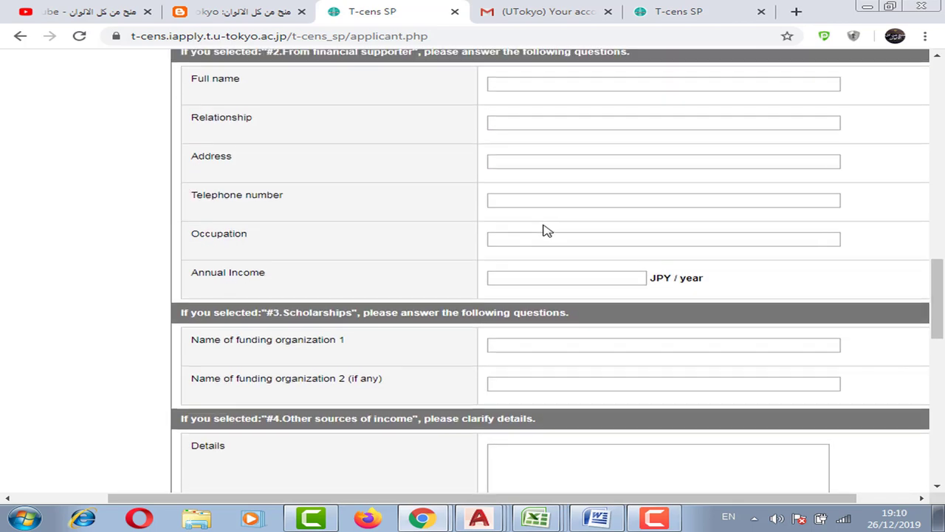
{"action": "scroll", "coordinate": [381, 284], "scroll_direction": "down", "scroll_amount": 5}
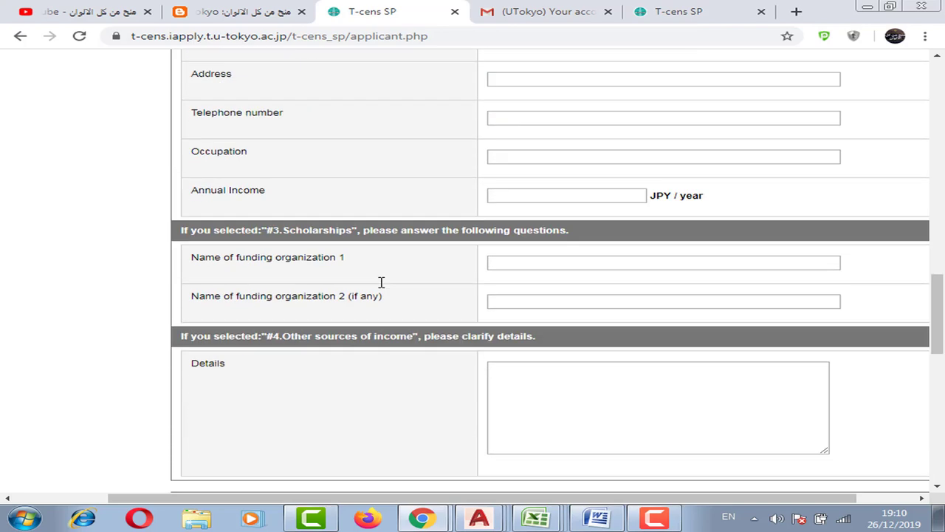
{"action": "scroll", "coordinate": [373, 340], "scroll_direction": "down", "scroll_amount": 1}
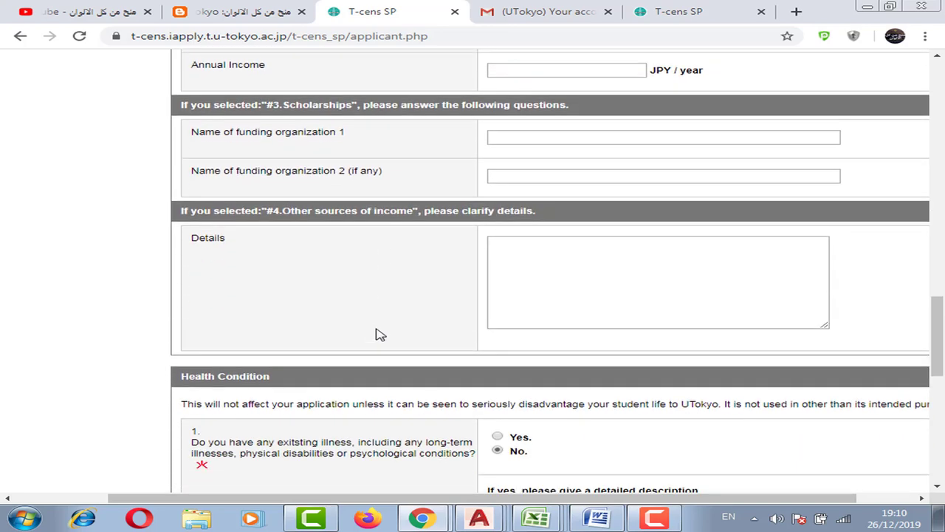
{"action": "scroll", "coordinate": [436, 303], "scroll_direction": "down", "scroll_amount": 3}
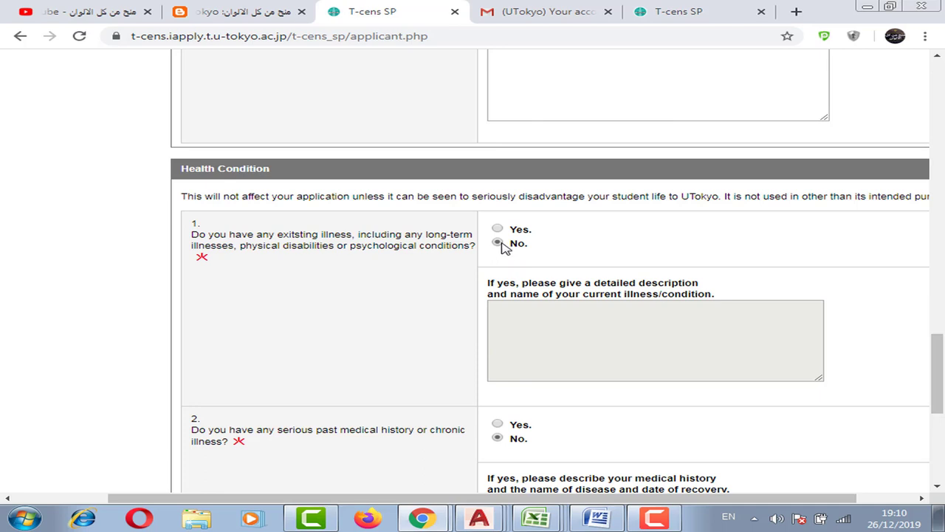
{"action": "scroll", "coordinate": [531, 375], "scroll_direction": "down", "scroll_amount": 5}
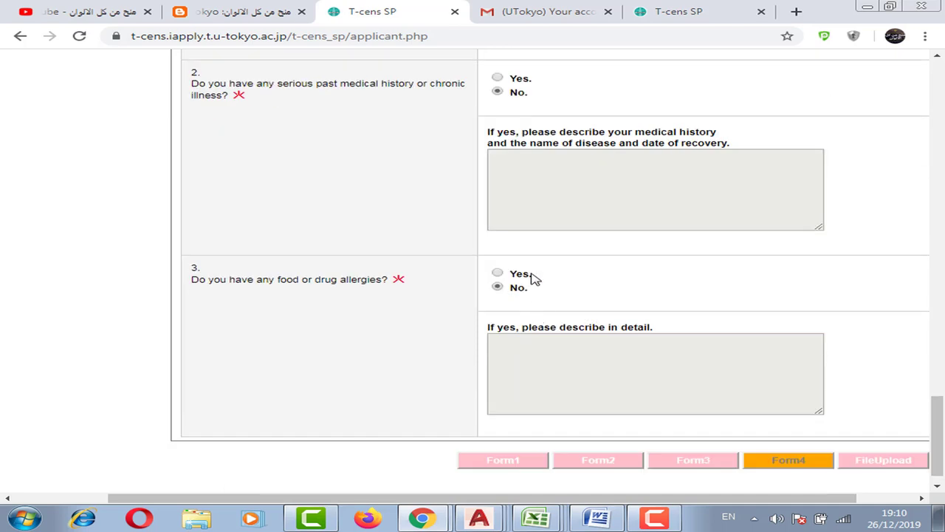
{"action": "scroll", "coordinate": [546, 311], "scroll_direction": "down", "scroll_amount": 1}
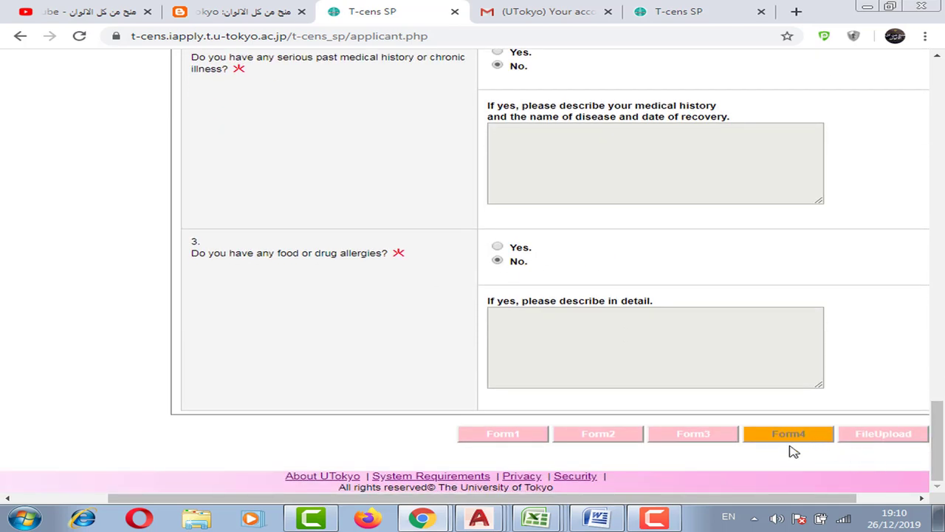
Open the file upload page and examine the requirements for the photo and passport files
{"action": "left_click", "coordinate": [881, 437]}
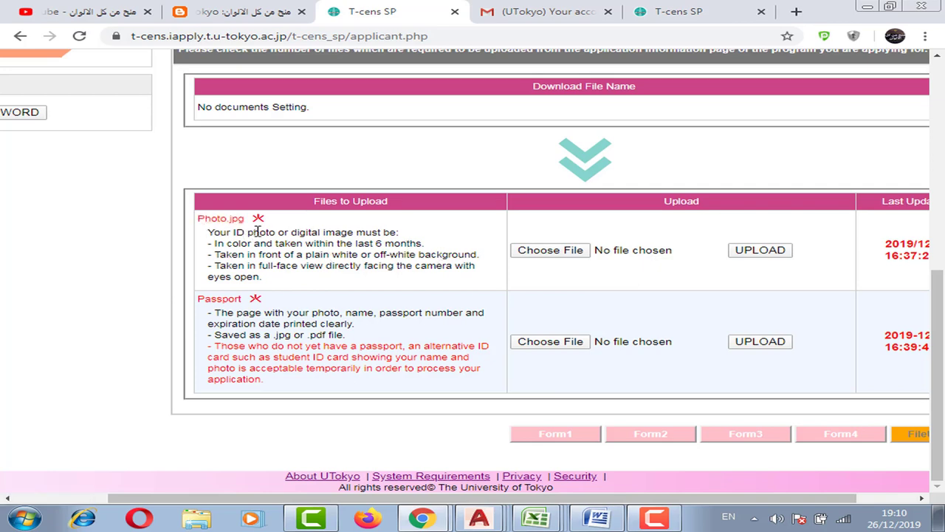
{"action": "left_click_drag", "start_coordinate": [272, 232], "coordinate": [200, 214]}
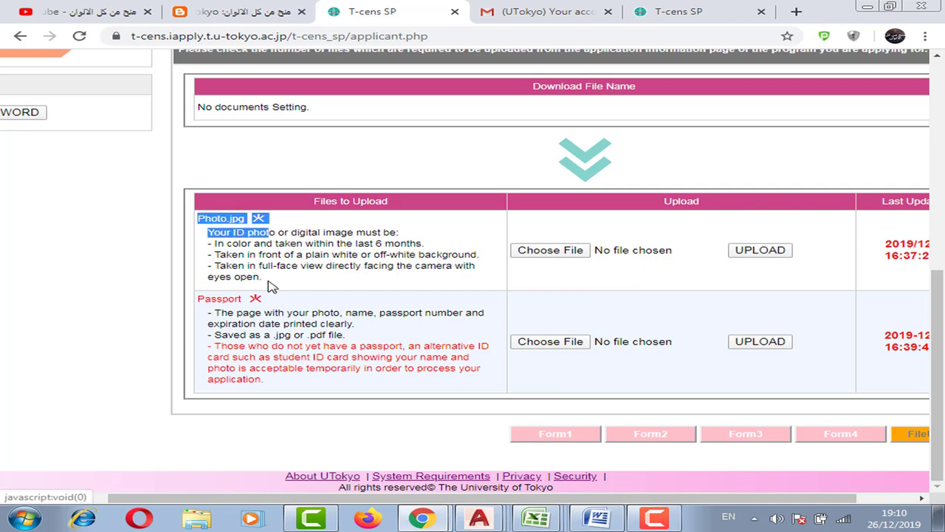
{"action": "mouse_move", "coordinate": [266, 303]}
{"action": "left_mouse_down"}
{"action": "mouse_move", "coordinate": [198, 298]}
{"action": "mouse_move", "coordinate": [198, 216]}
{"action": "mouse_move", "coordinate": [266, 303]}
{"action": "left_mouse_up"}
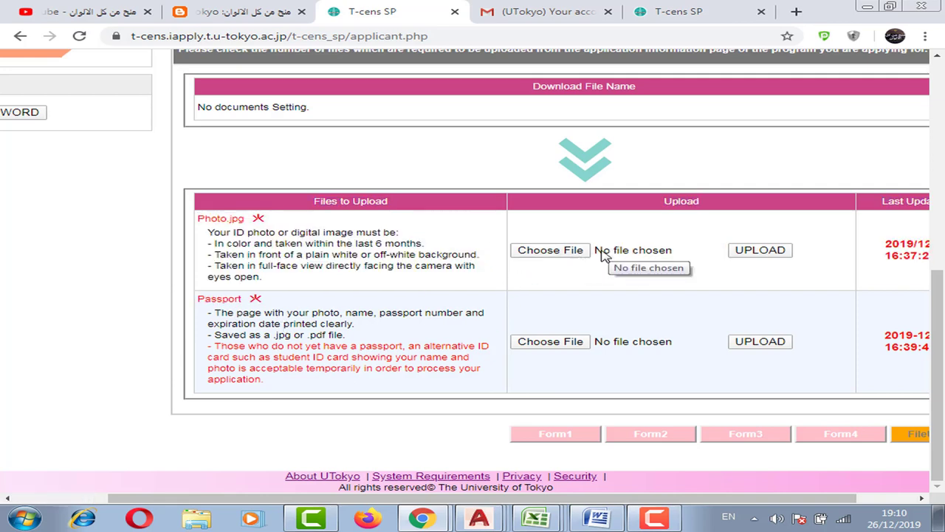
{"action": "left_click", "coordinate": [633, 254]}
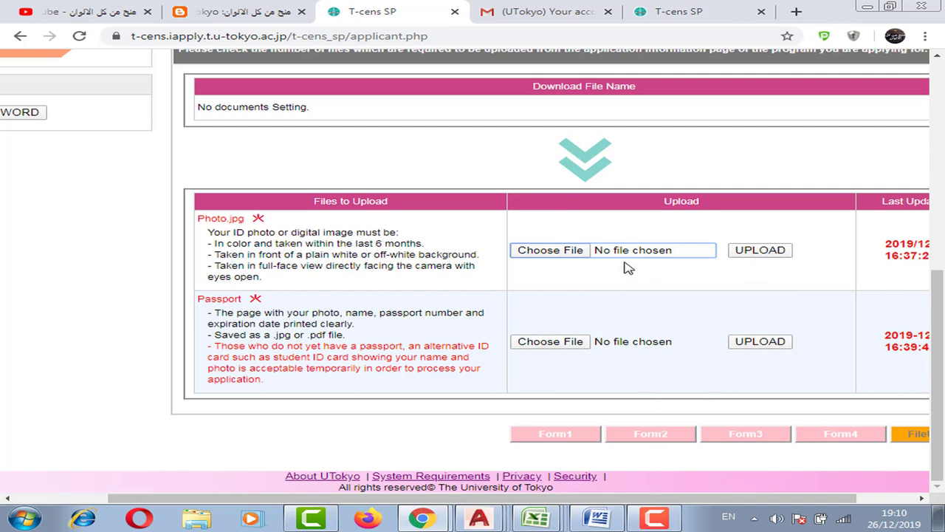
{"action": "scroll", "coordinate": [632, 327], "scroll_direction": "up", "scroll_amount": 3}
{"action": "scroll", "coordinate": [632, 327], "scroll_direction": "up", "scroll_amount": 2}
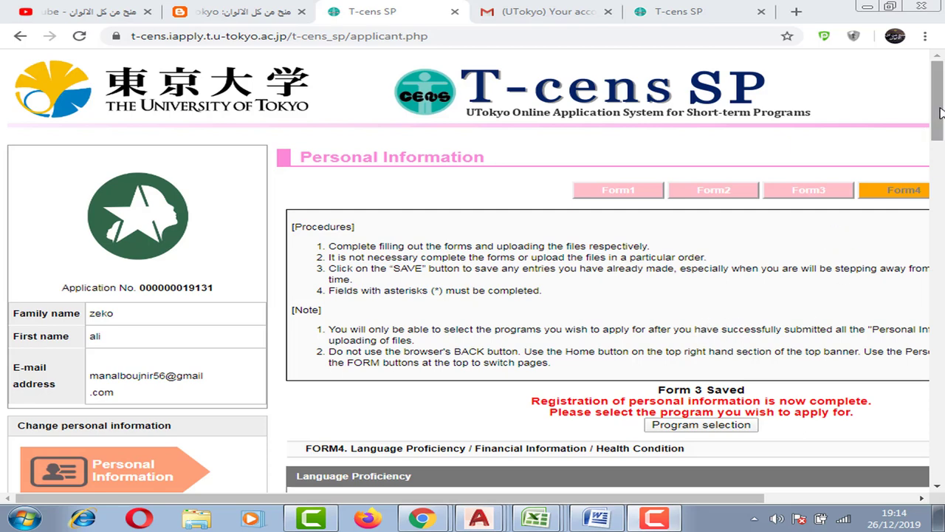
Go to program selection and open the saved application for the UTokyo Amgen Scholars Program 2020
{"action": "scroll", "coordinate": [801, 295], "scroll_direction": "down", "scroll_amount": 2}
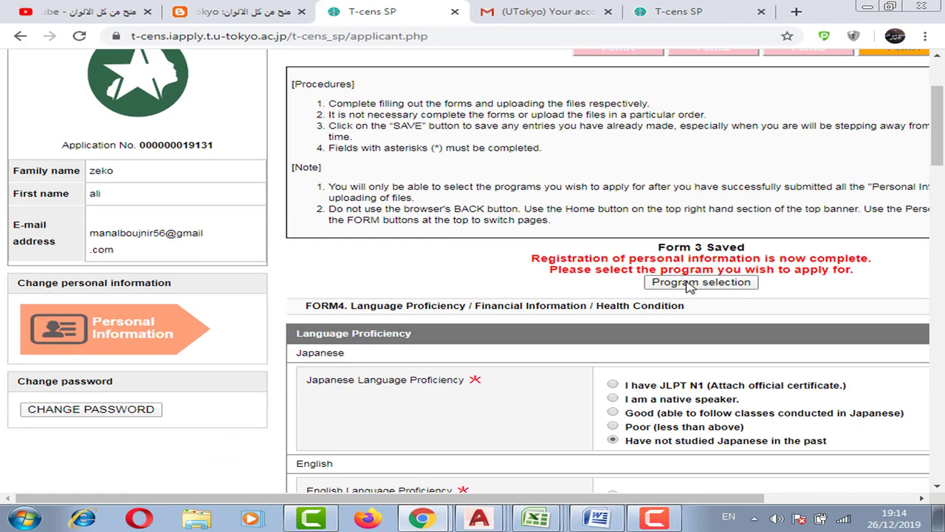
{"action": "left_click", "coordinate": [688, 285]}
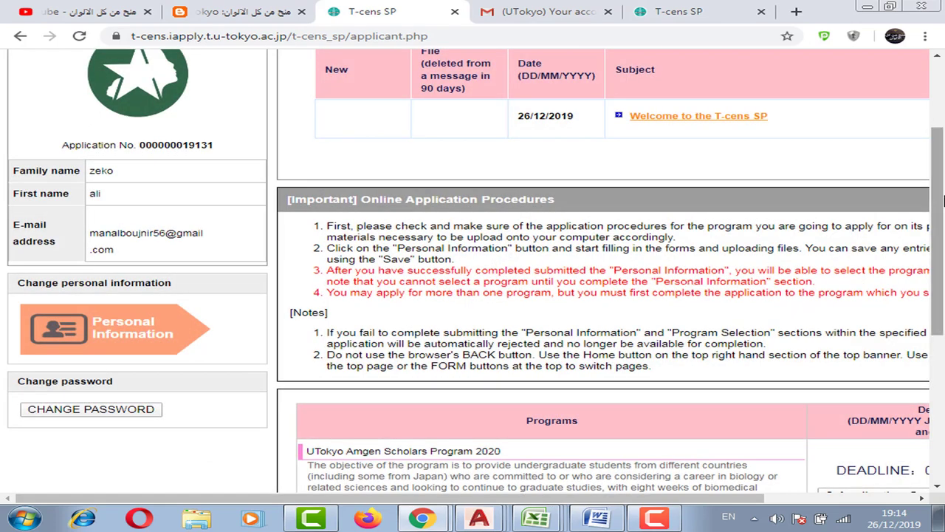
{"action": "left_click_drag", "start_coordinate": [937, 211], "coordinate": [943, 331]}
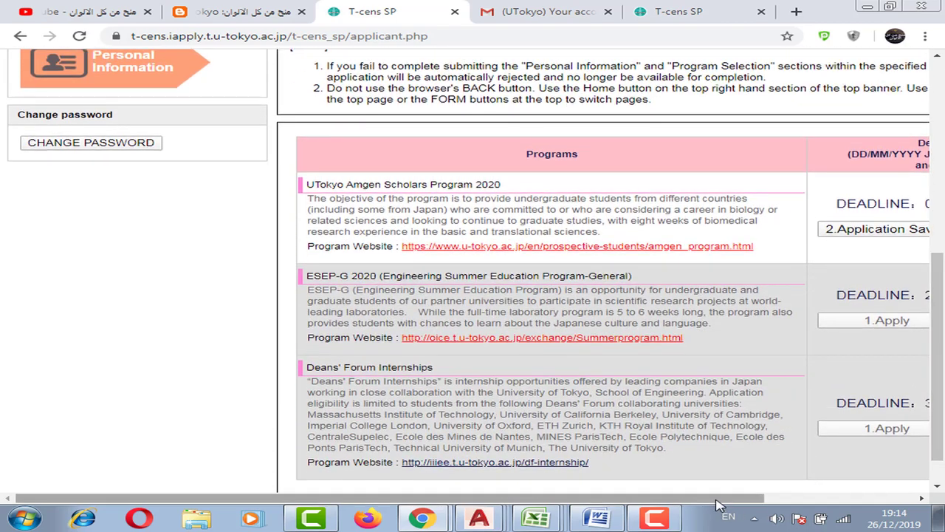
{"action": "left_click_drag", "start_coordinate": [716, 499], "coordinate": [824, 497]}
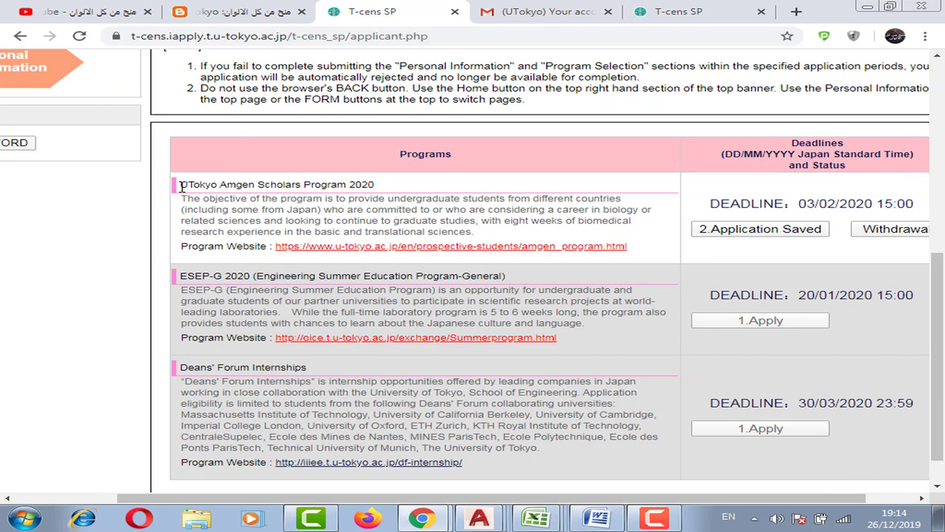
{"action": "left_click_drag", "start_coordinate": [181, 187], "coordinate": [220, 185]}
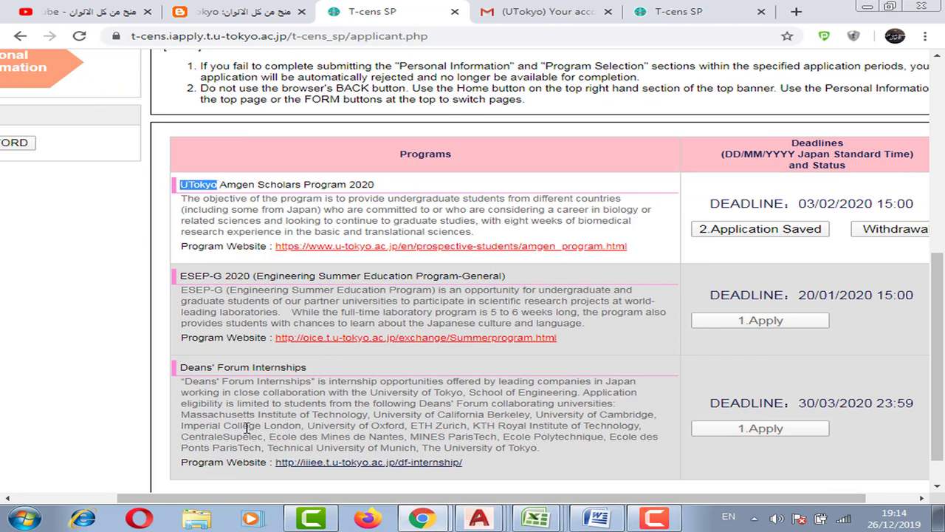
{"action": "left_click", "coordinate": [218, 182]}
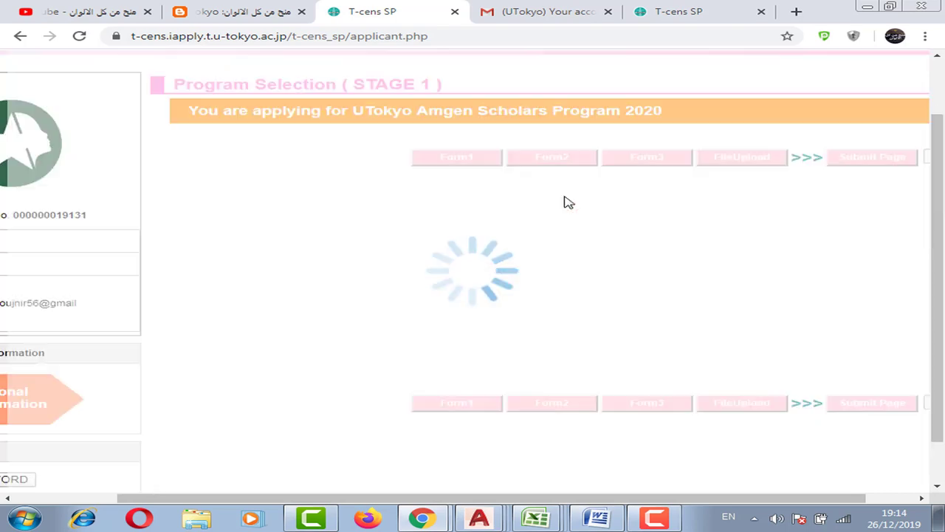
Set Graduate School / Research Institute in Form1 to Other and activate the field for specifying its name
{"action": "scroll", "coordinate": [727, 208], "scroll_direction": "down", "scroll_amount": 3}
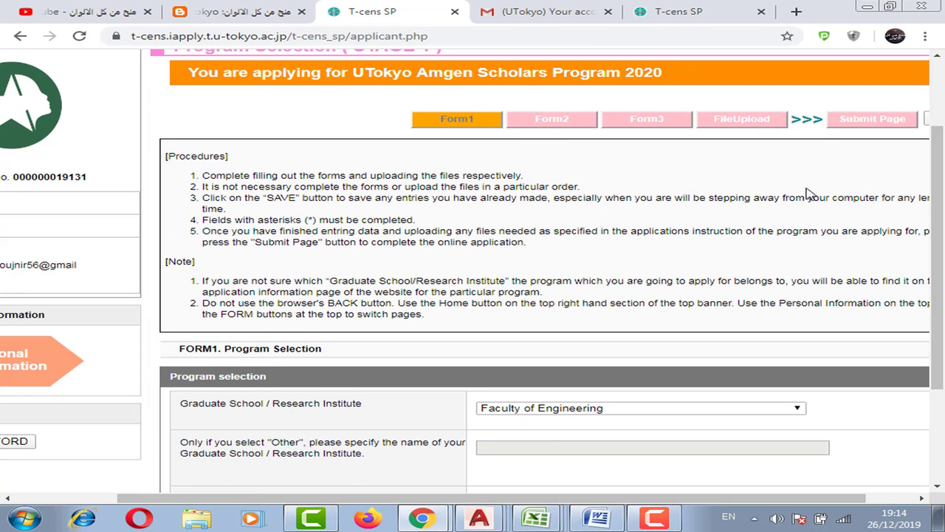
{"action": "scroll", "coordinate": [775, 198], "scroll_direction": "down", "scroll_amount": 2}
{"action": "scroll", "coordinate": [776, 200], "scroll_direction": "down", "scroll_amount": 1}
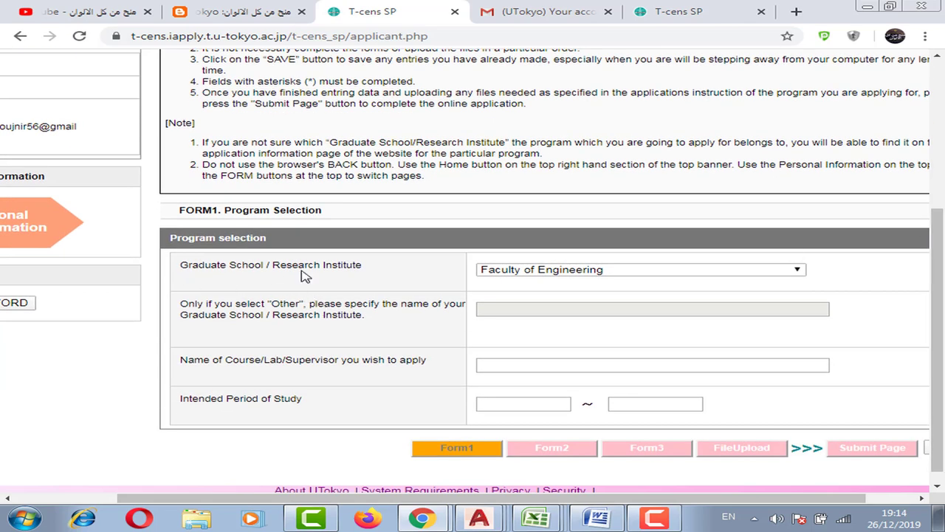
{"action": "left_click", "coordinate": [607, 272]}
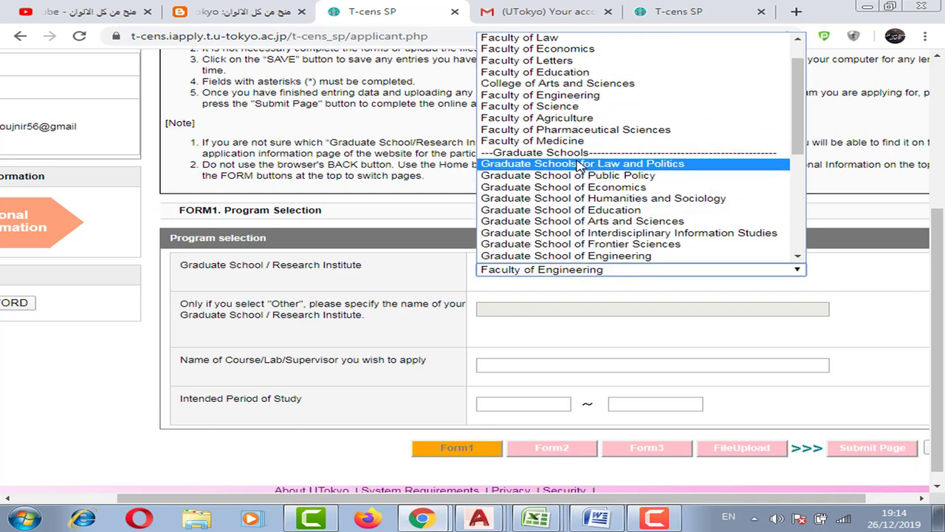
{"action": "scroll", "coordinate": [583, 185], "scroll_direction": "down", "scroll_amount": 5}
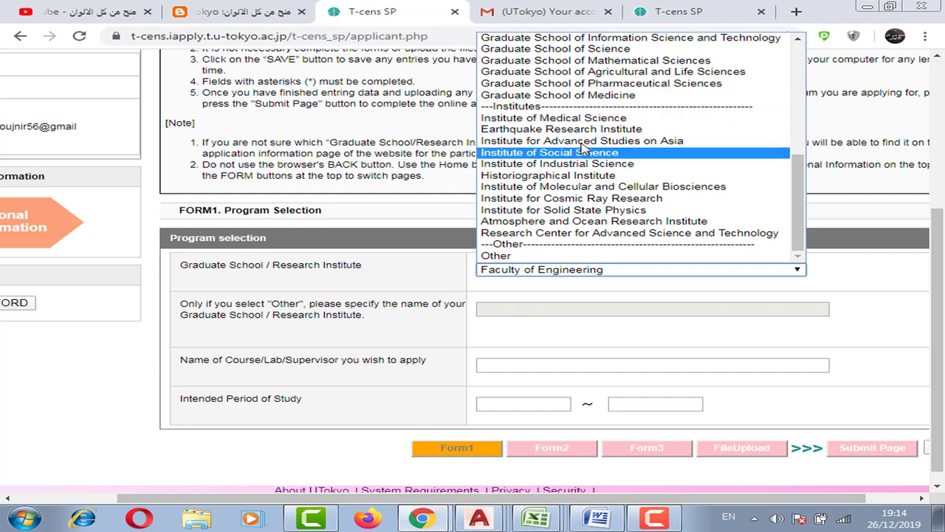
{"action": "left_click", "coordinate": [517, 256]}
{"action": "left_click", "coordinate": [501, 308]}
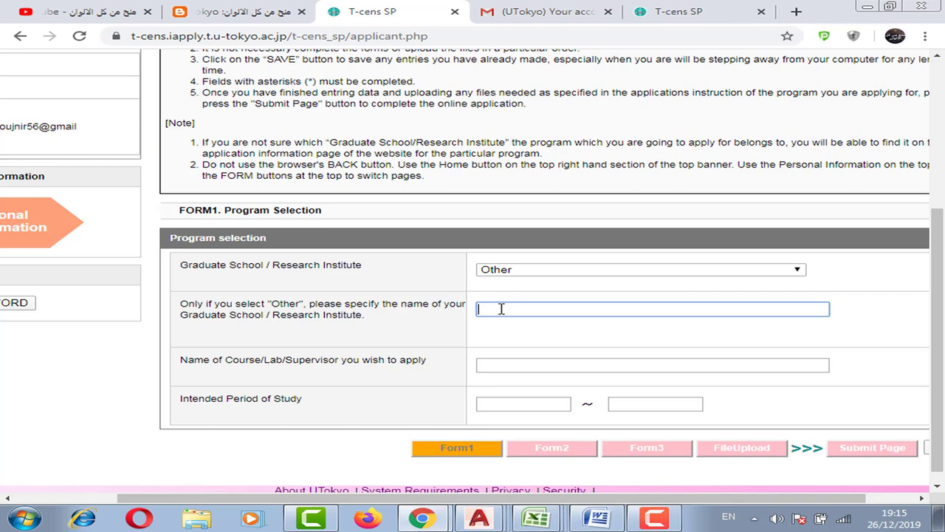
Examine the institute options, the field for naming another institute and the Course/Lab/Supervisor name field
{"action": "left_click", "coordinate": [524, 270]}
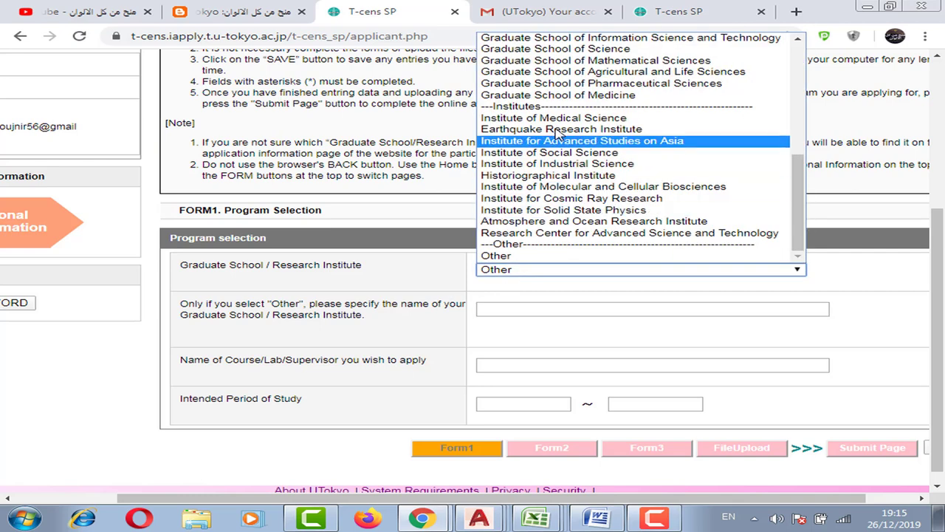
{"action": "left_click", "coordinate": [508, 310]}
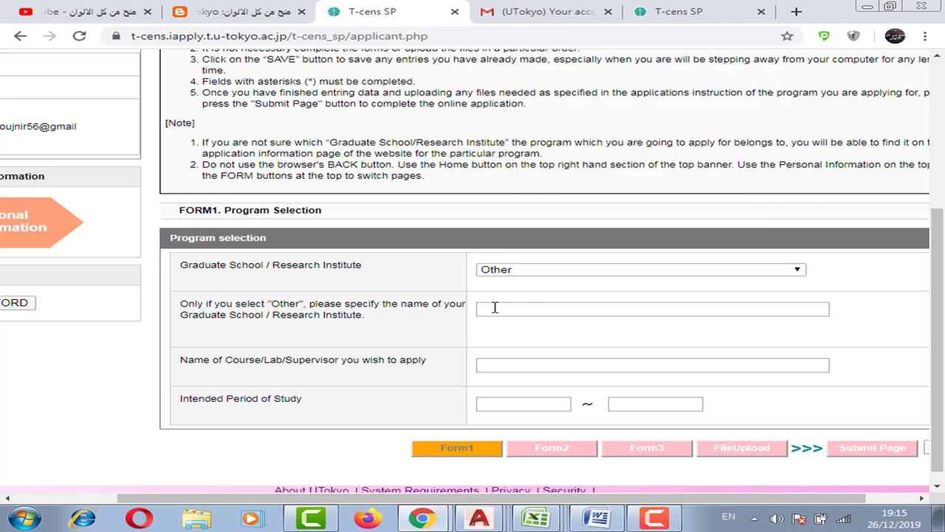
{"action": "left_click", "coordinate": [494, 307]}
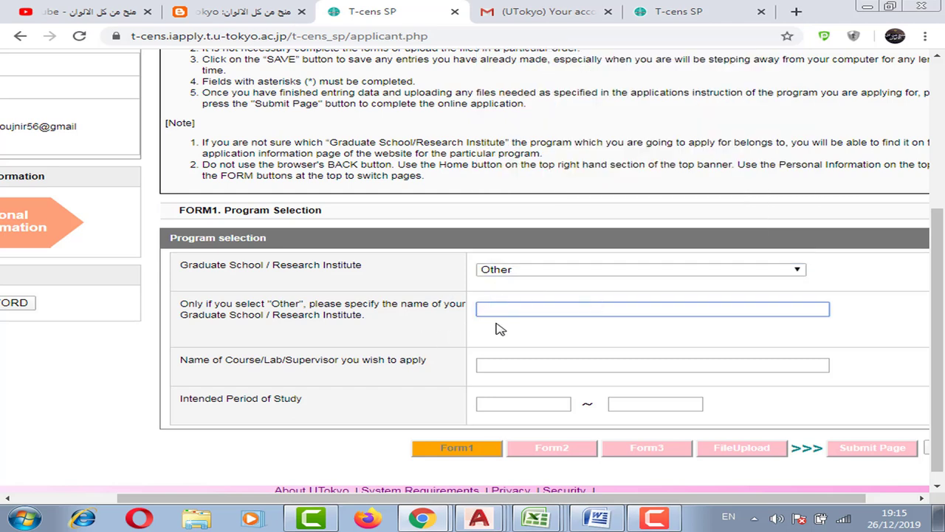
{"action": "left_click", "coordinate": [502, 364]}
{"action": "left_click", "coordinate": [496, 367]}
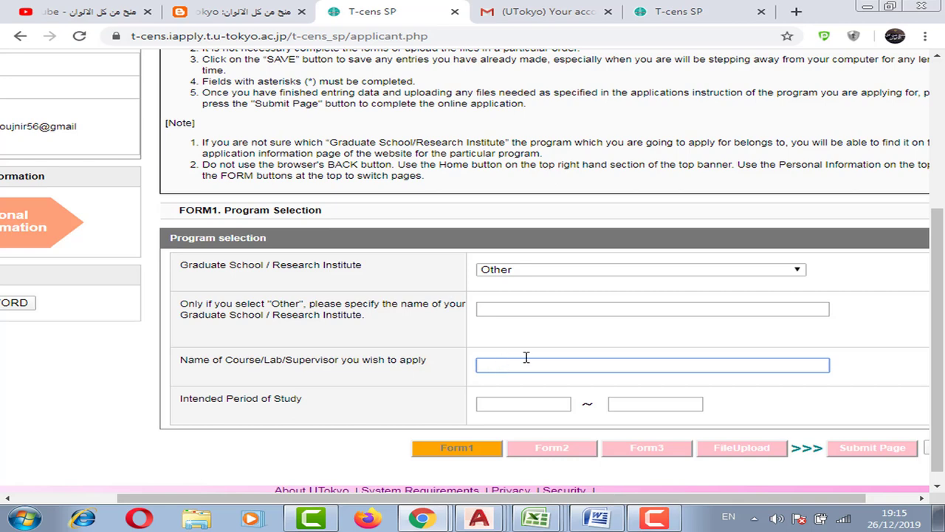
Set Graduate School / Research Institute to Faculty of Engineering
{"action": "left_click", "coordinate": [532, 272]}
{"action": "scroll", "coordinate": [583, 163], "scroll_direction": "up", "scroll_amount": 5}
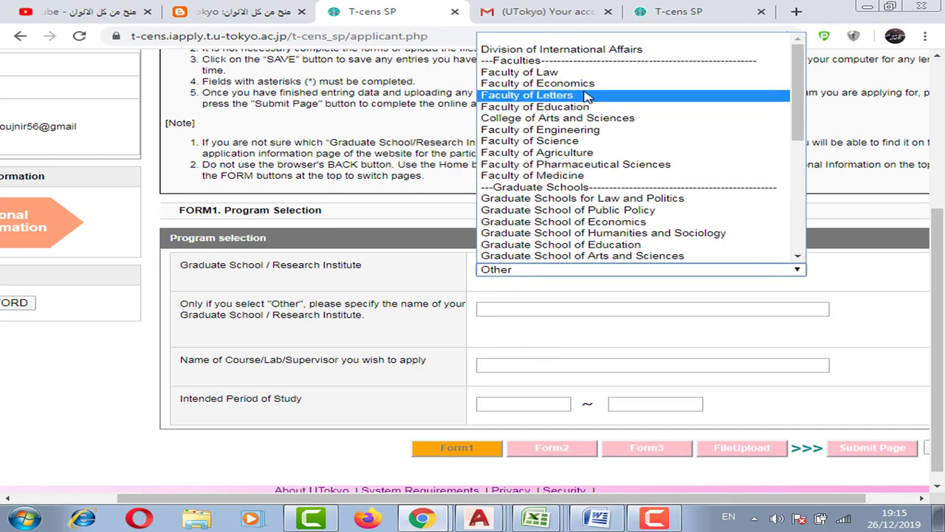
{"action": "left_click", "coordinate": [562, 129]}
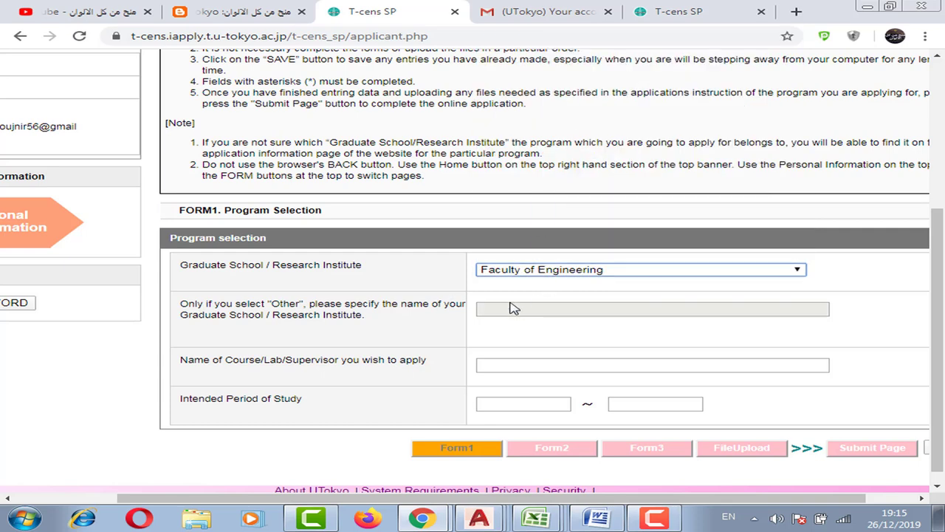
Examine the Course/Lab/Supervisor name field and the start date calendar of the Intended Period of Study, leaving both empty
{"action": "left_click", "coordinate": [493, 363]}
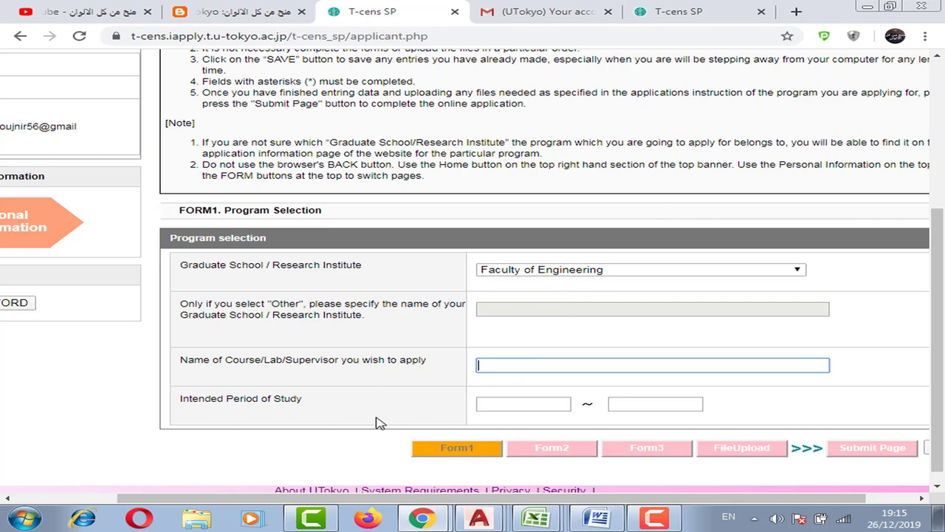
{"action": "left_click", "coordinate": [502, 406]}
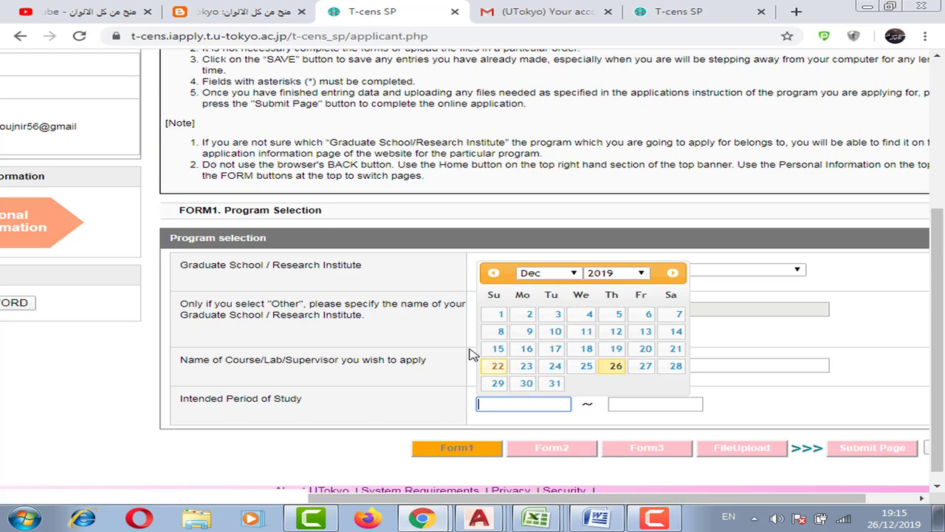
{"action": "left_click", "coordinate": [116, 383]}
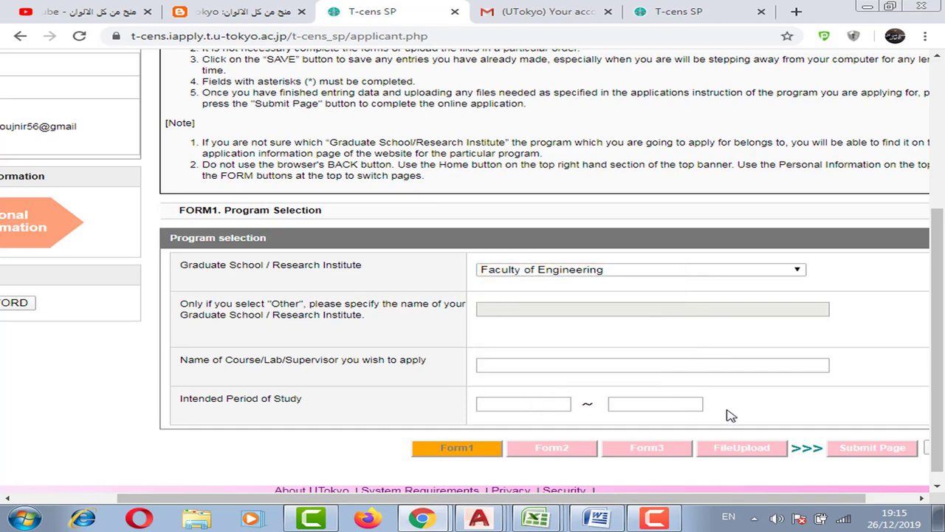
Move on to Form2, Additional Comments, and review its instructions and the four comment fields
{"action": "left_click", "coordinate": [557, 450]}
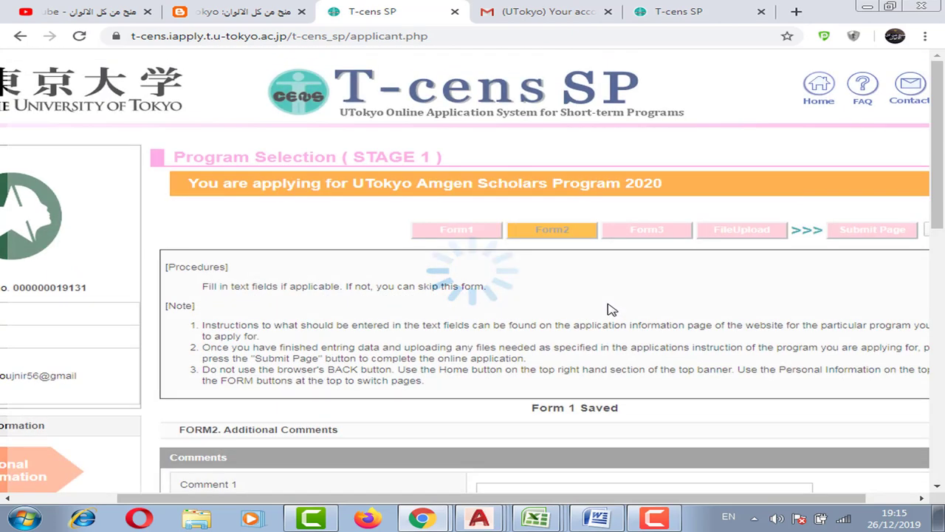
{"action": "scroll", "coordinate": [610, 308], "scroll_direction": "down", "scroll_amount": 3}
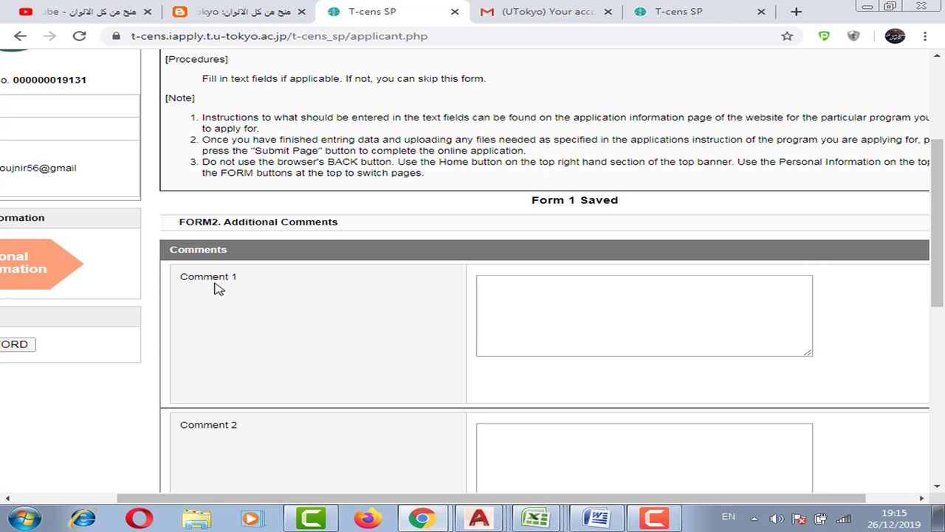
{"action": "scroll", "coordinate": [530, 295], "scroll_direction": "down", "scroll_amount": 6}
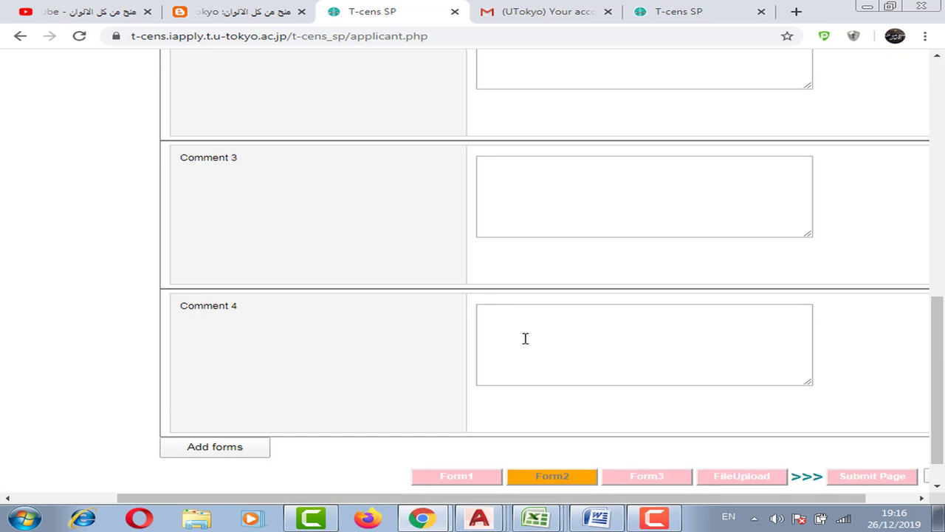
{"action": "scroll", "coordinate": [597, 264], "scroll_direction": "up", "scroll_amount": 8}
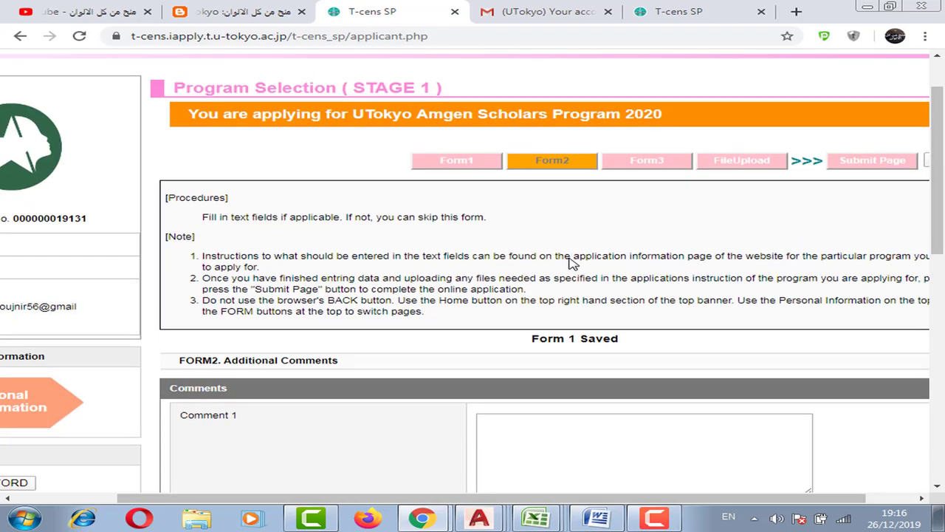
Move on to Form3 and review the procedures, notes and Referee 1 fields, including the options to send or withdraw the request
{"action": "scroll", "coordinate": [570, 262], "scroll_direction": "down", "scroll_amount": 8}
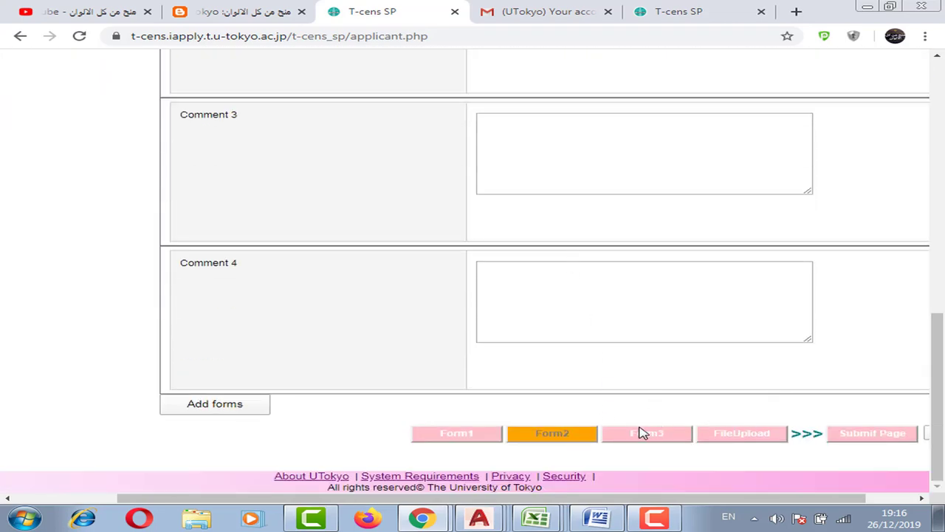
{"action": "left_click", "coordinate": [642, 433]}
{"action": "scroll", "coordinate": [613, 345], "scroll_direction": "down", "scroll_amount": 2}
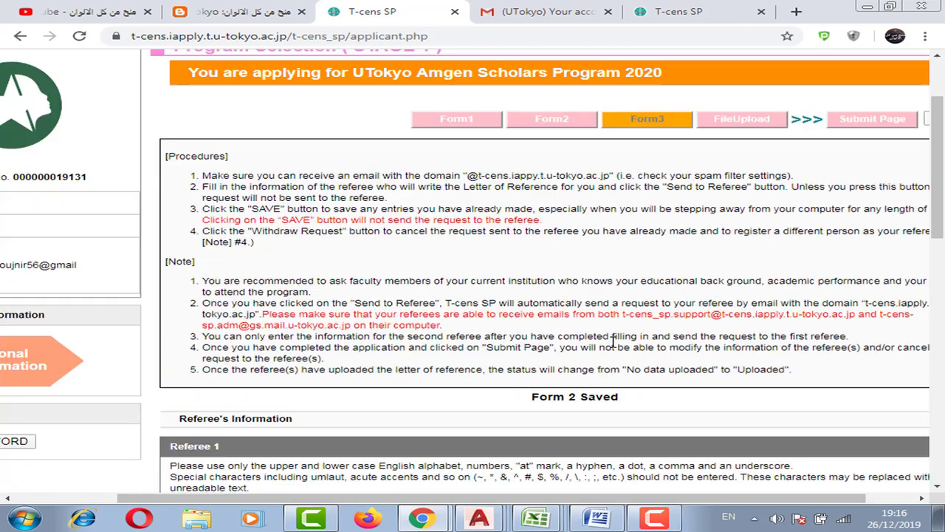
{"action": "scroll", "coordinate": [613, 344], "scroll_direction": "down", "scroll_amount": 4}
{"action": "scroll", "coordinate": [616, 344], "scroll_direction": "up", "scroll_amount": 1}
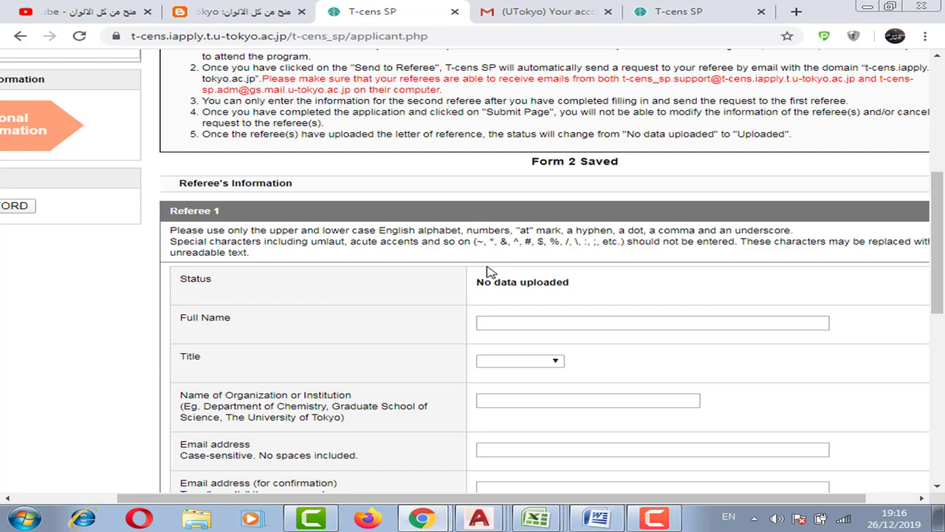
{"action": "scroll", "coordinate": [487, 273], "scroll_direction": "down", "scroll_amount": 1}
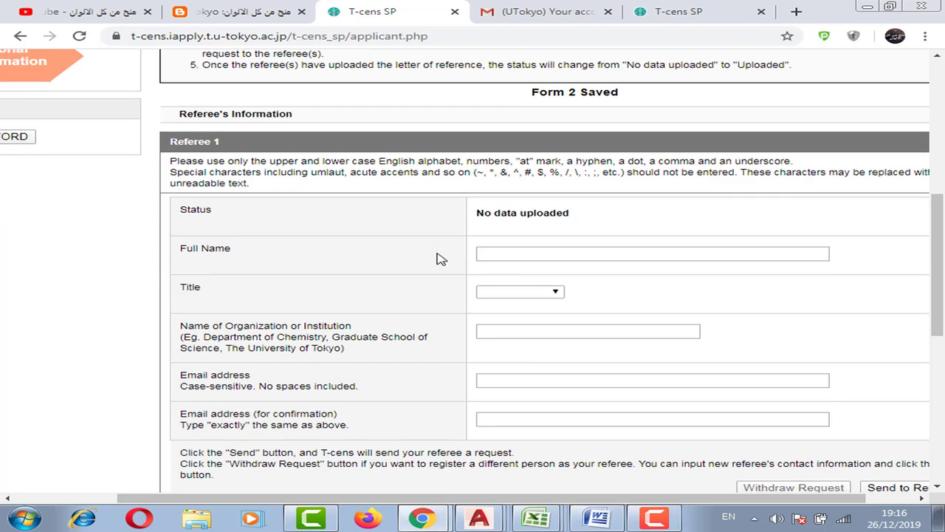
{"action": "scroll", "coordinate": [470, 301], "scroll_direction": "down", "scroll_amount": 1}
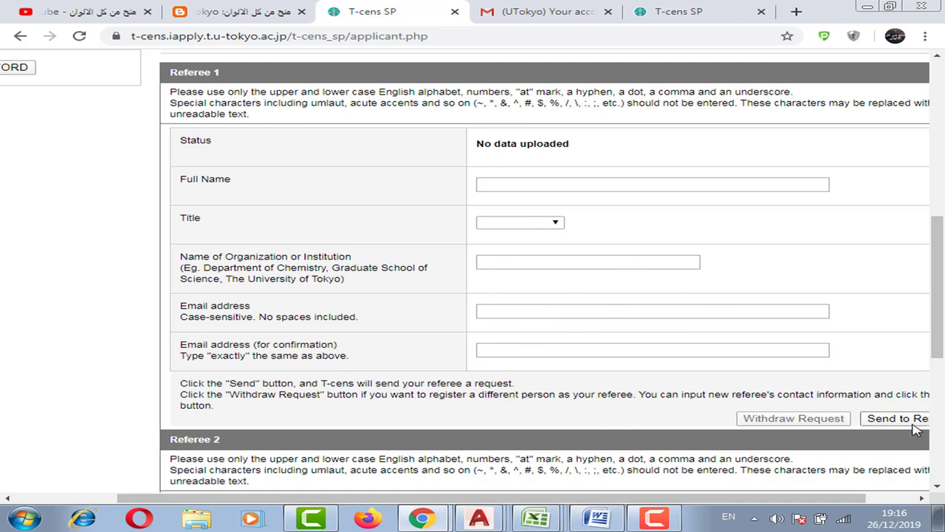
{"action": "left_click_drag", "start_coordinate": [805, 505], "coordinate": [864, 504]}
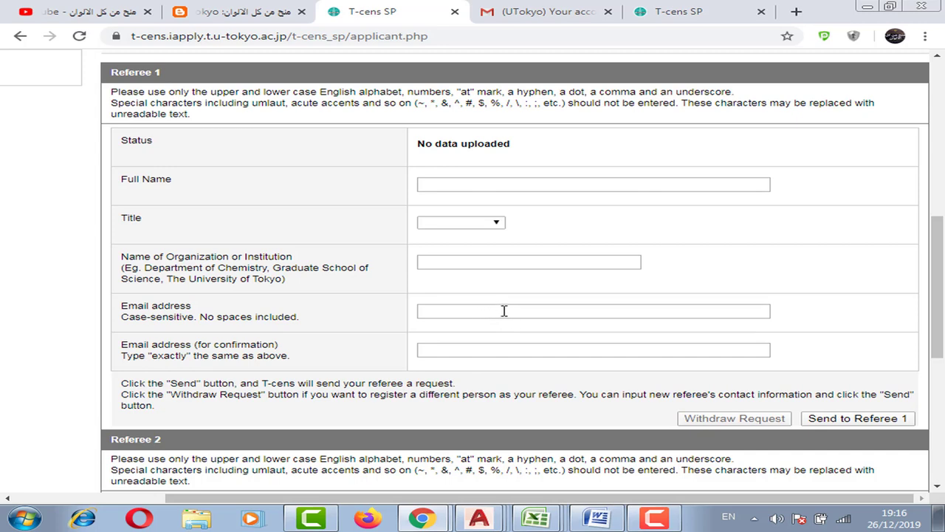
Examine the Referee 2 section of Form3, including its contact fields and request options, leaving it empty
{"action": "scroll", "coordinate": [504, 310], "scroll_direction": "down", "scroll_amount": 3}
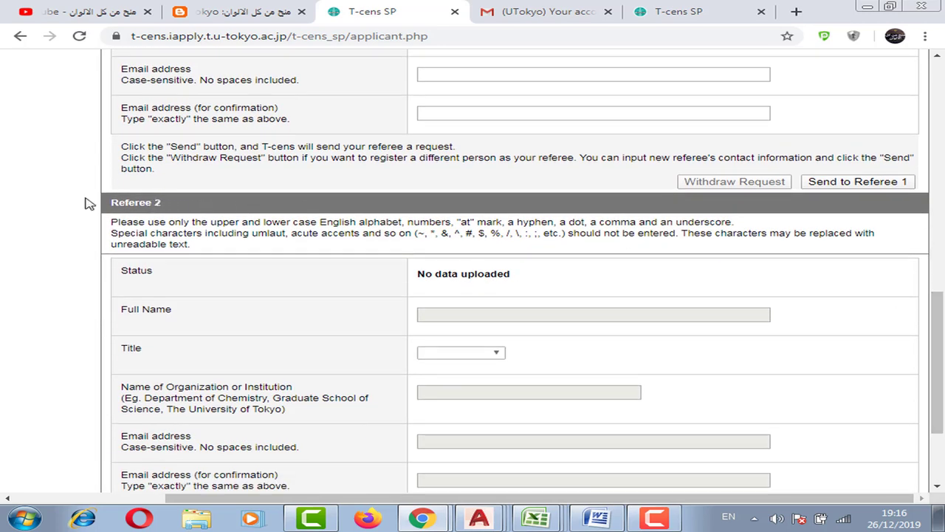
{"action": "scroll", "coordinate": [517, 311], "scroll_direction": "down", "scroll_amount": 2}
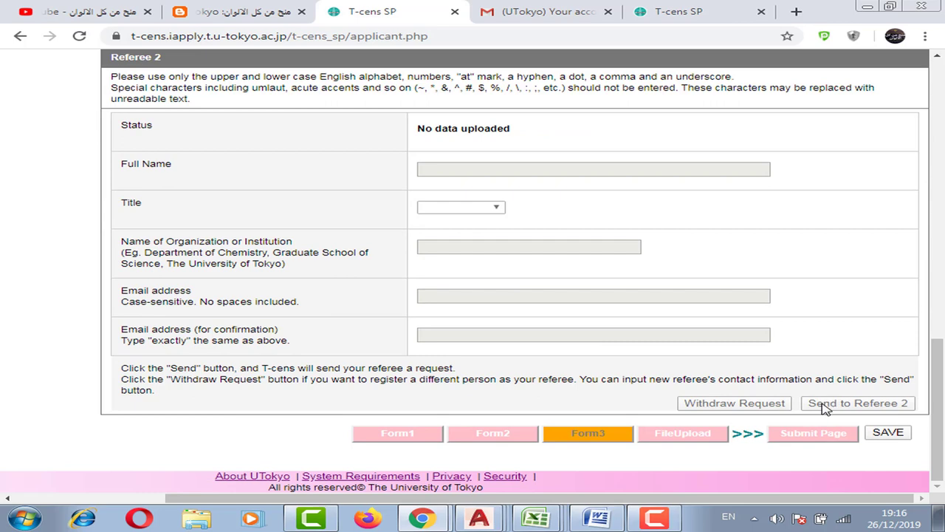
{"action": "scroll", "coordinate": [460, 207], "scroll_direction": "up", "scroll_amount": 3}
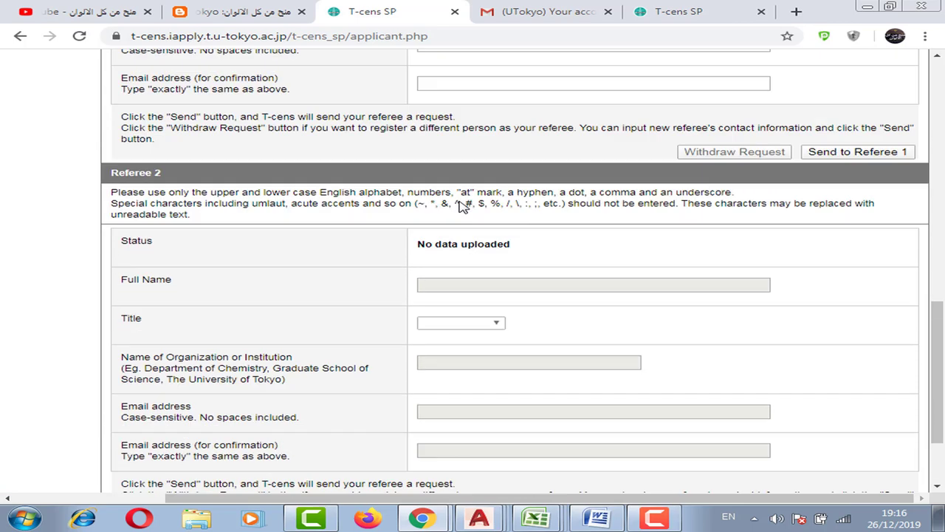
{"action": "scroll", "coordinate": [459, 214], "scroll_direction": "down", "scroll_amount": 3}
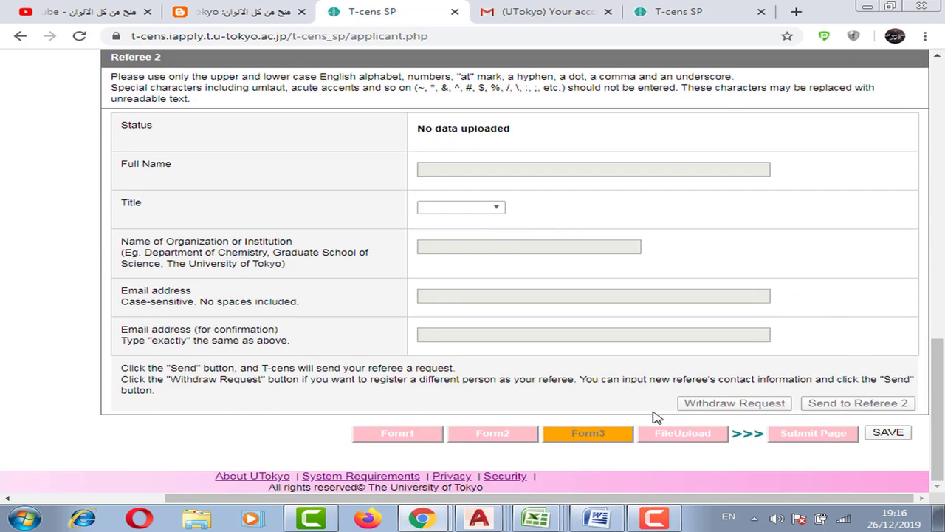
Move on to FileUpload and review the instructions, the downloadable templates and the list of files to upload
{"action": "left_click", "coordinate": [659, 437]}
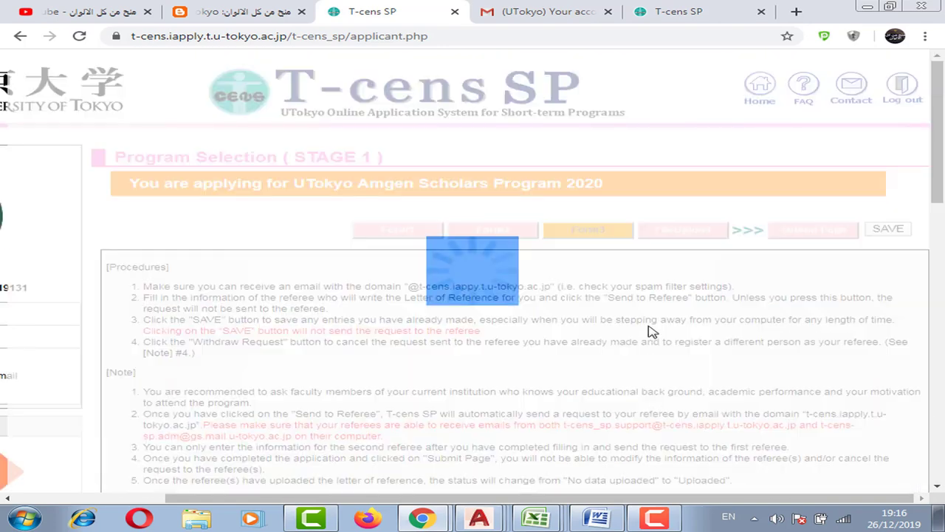
{"action": "scroll", "coordinate": [653, 325], "scroll_direction": "down", "scroll_amount": 4}
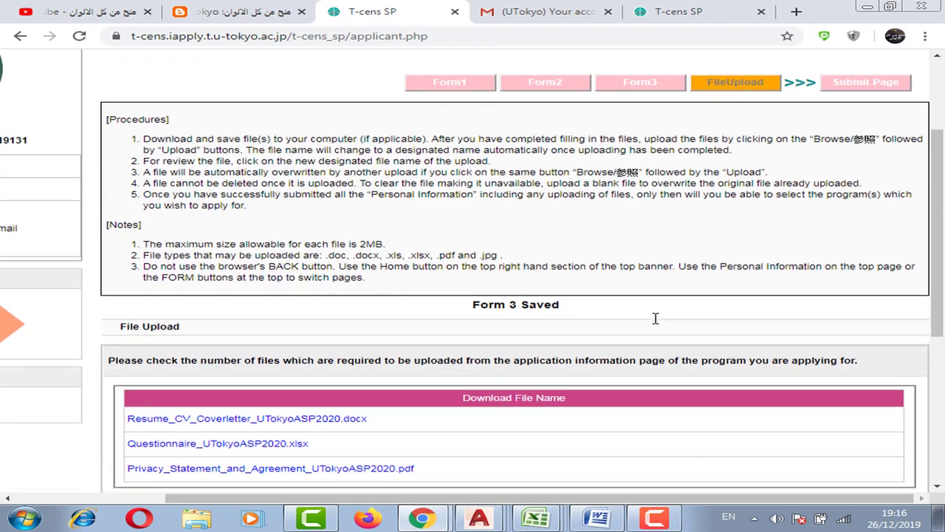
{"action": "scroll", "coordinate": [656, 319], "scroll_direction": "down", "scroll_amount": 2}
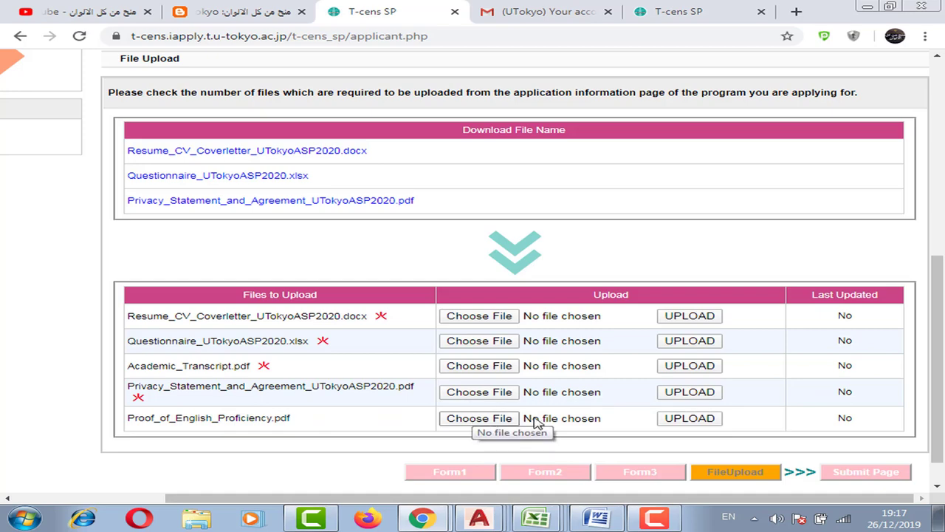
{"action": "scroll", "coordinate": [749, 274], "scroll_direction": "up", "scroll_amount": 3}
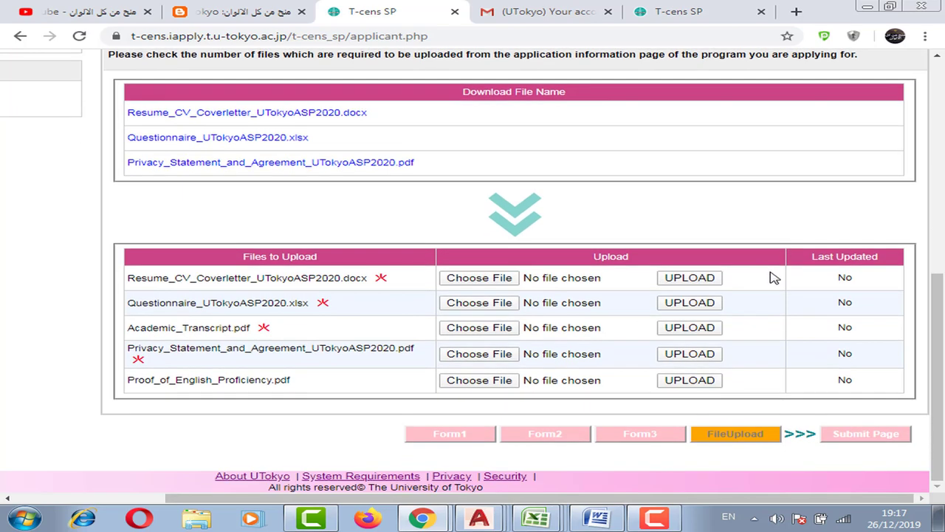
{"action": "scroll", "coordinate": [578, 273], "scroll_direction": "down", "scroll_amount": 3}
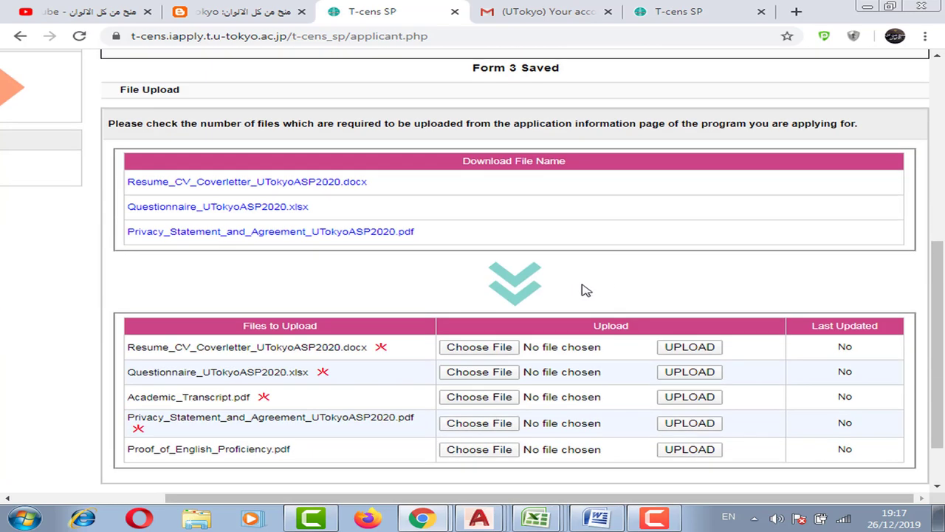
{"action": "scroll", "coordinate": [583, 290], "scroll_direction": "down", "scroll_amount": 1}
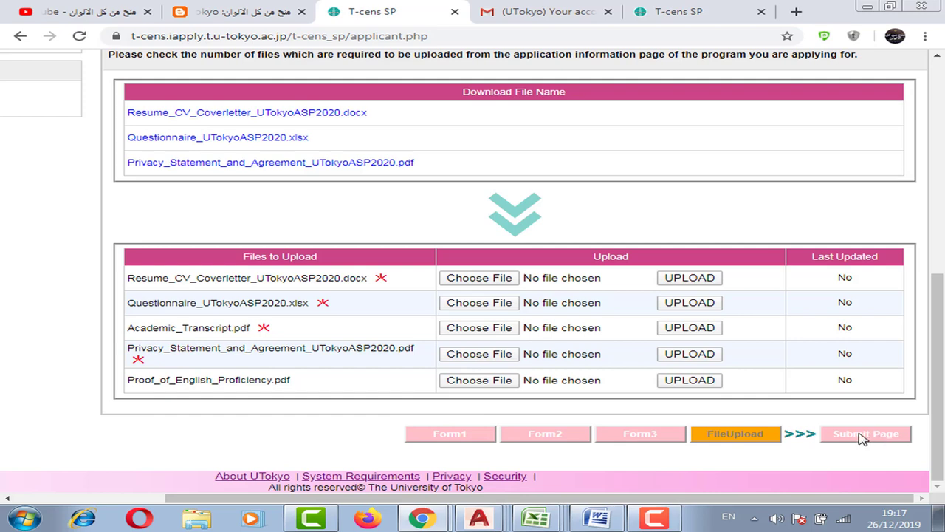
Locate the application number in the applicant profile and the matching Application Number line in the Resume_CV_Coverletter_UTokyoASP2020 document in Word
{"action": "scroll", "coordinate": [859, 430], "scroll_direction": "up", "scroll_amount": 7}
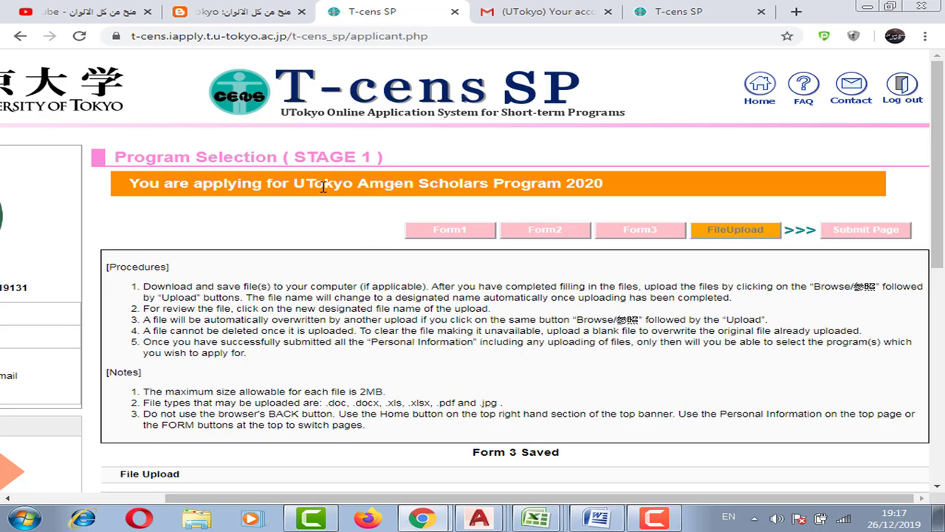
{"action": "scroll", "coordinate": [491, 243], "scroll_direction": "down", "scroll_amount": 1}
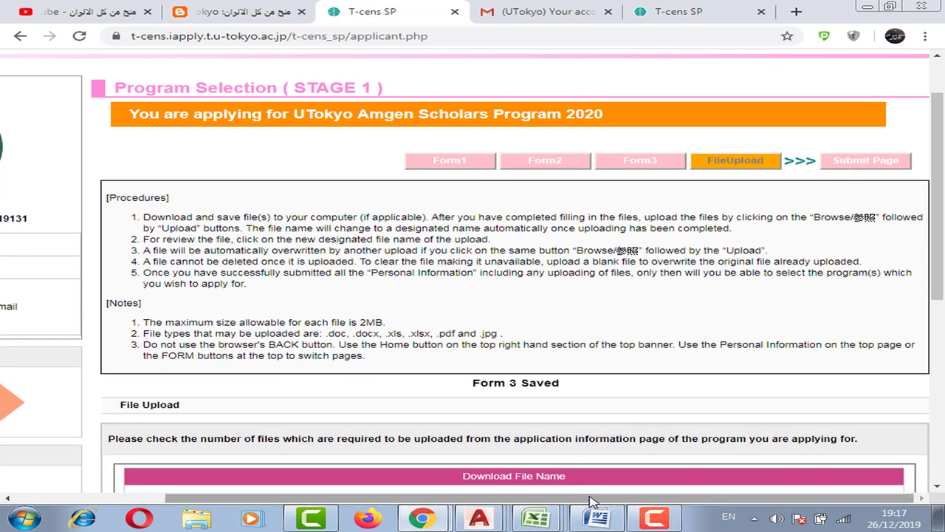
{"action": "left_click_drag", "start_coordinate": [594, 499], "coordinate": [443, 499]}
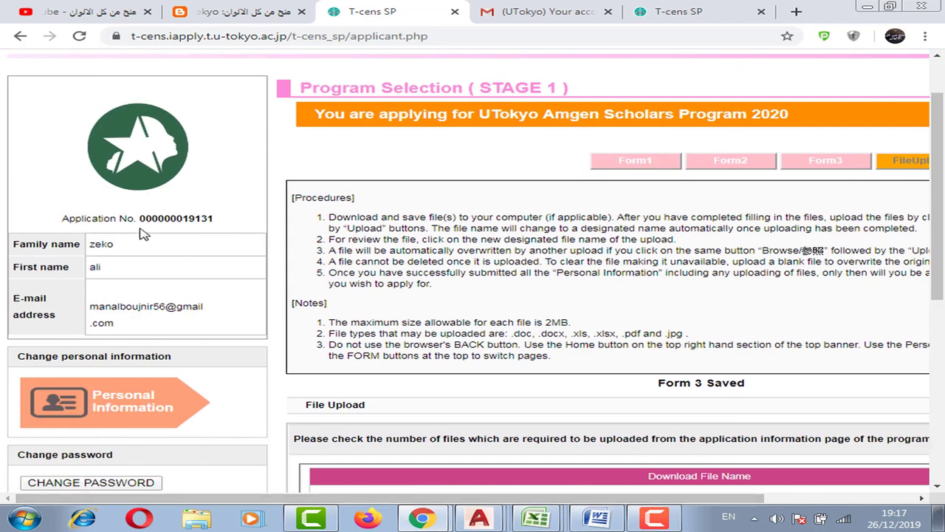
{"action": "left_click", "coordinate": [596, 519]}
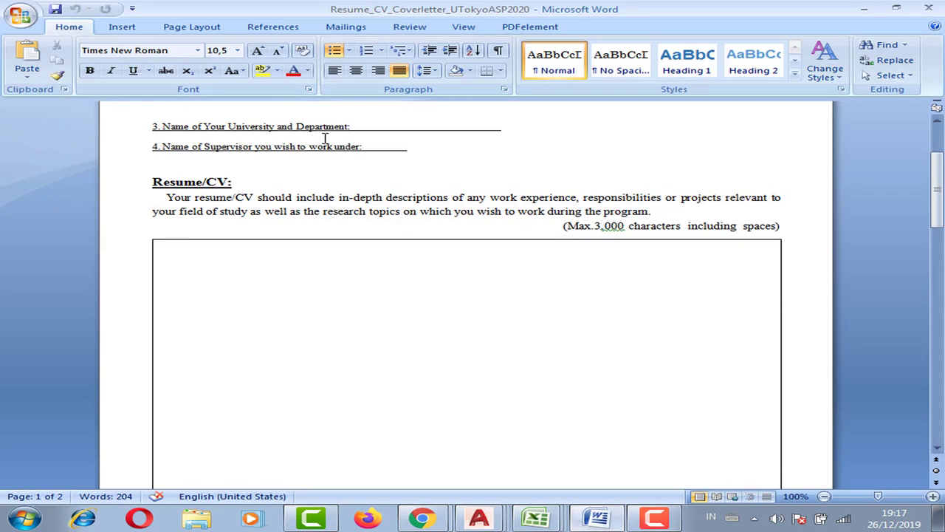
{"action": "left_click", "coordinate": [267, 200]}
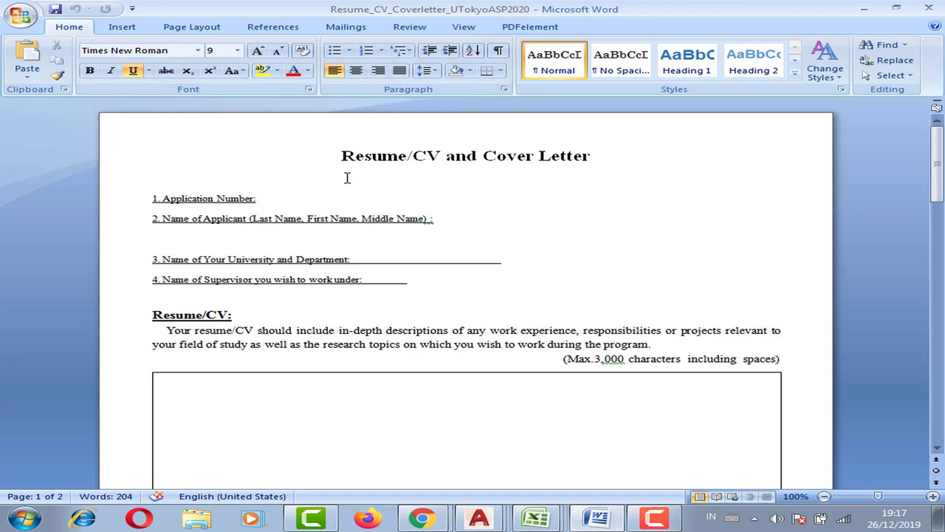
{"action": "left_click", "coordinate": [865, 8]}
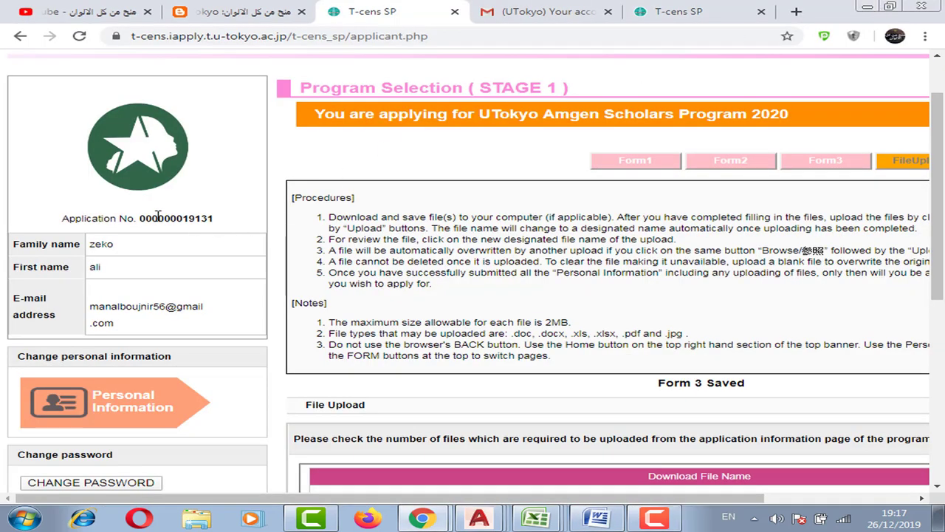
{"action": "left_click_drag", "start_coordinate": [141, 217], "coordinate": [215, 216]}
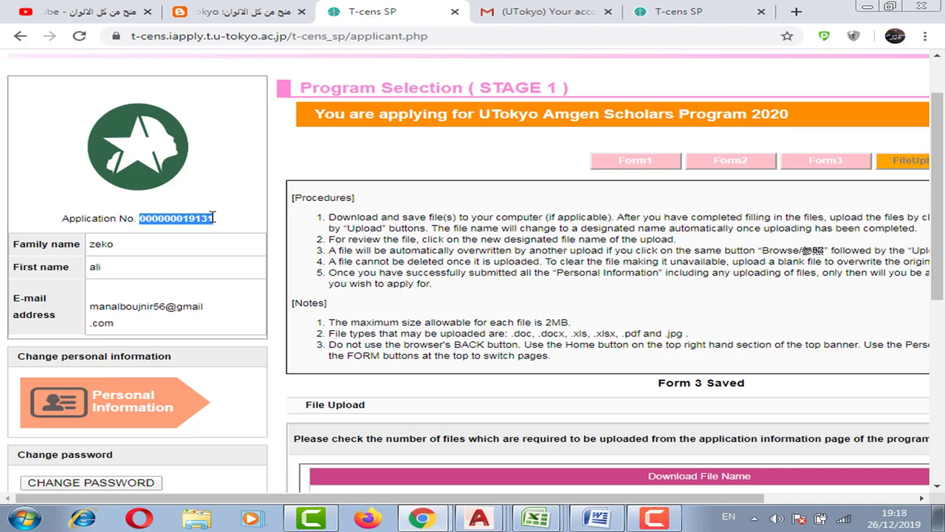
{"action": "left_click", "coordinate": [212, 217]}
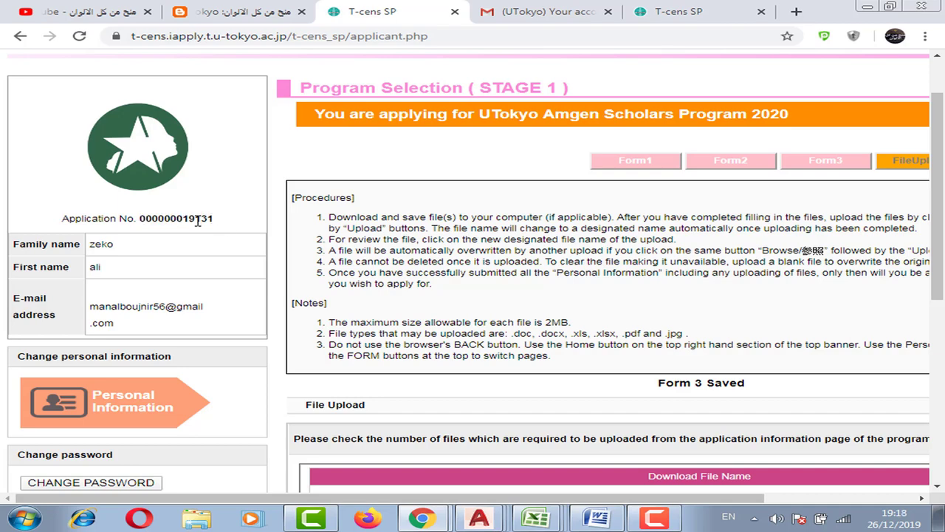
Return to the UTokyo blog post and review the funding details, highlighting the monthly stipend in yen, and the general program information
{"action": "left_click", "coordinate": [233, 9]}
{"action": "scroll", "coordinate": [271, 193], "scroll_direction": "up", "scroll_amount": 10}
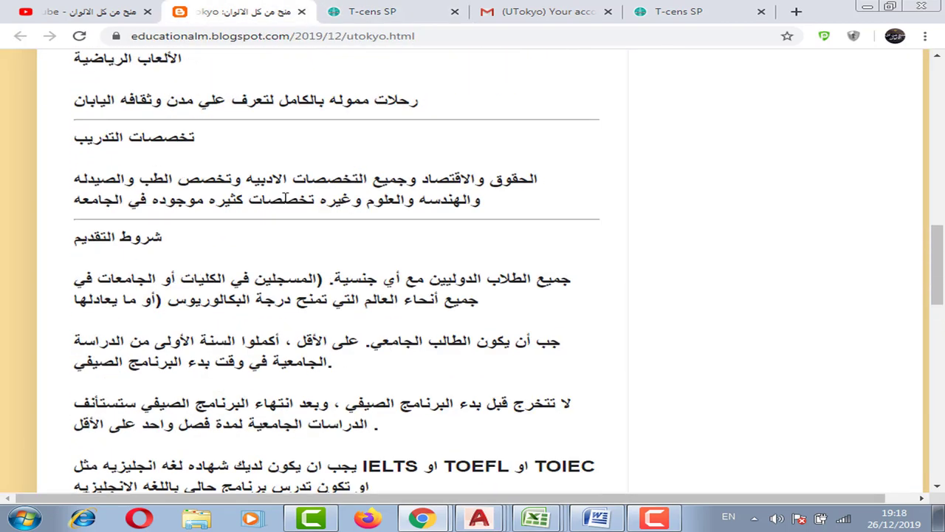
{"action": "scroll", "coordinate": [284, 195], "scroll_direction": "up", "scroll_amount": 5}
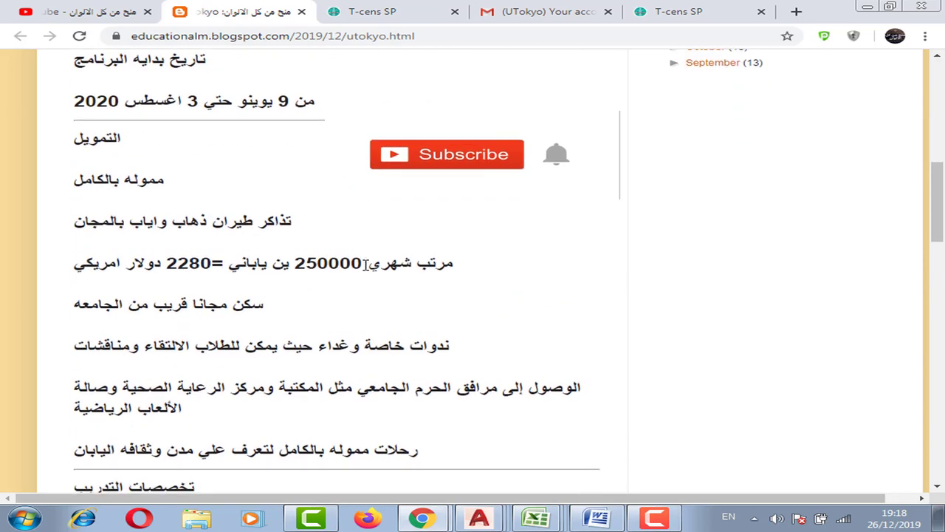
{"action": "left_click_drag", "start_coordinate": [363, 265], "coordinate": [299, 263]}
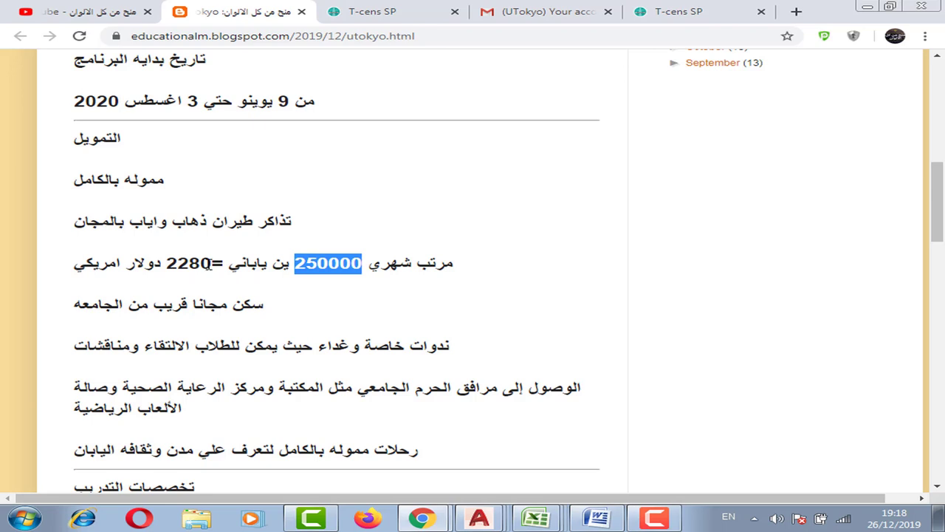
{"action": "left_click", "coordinate": [280, 197]}
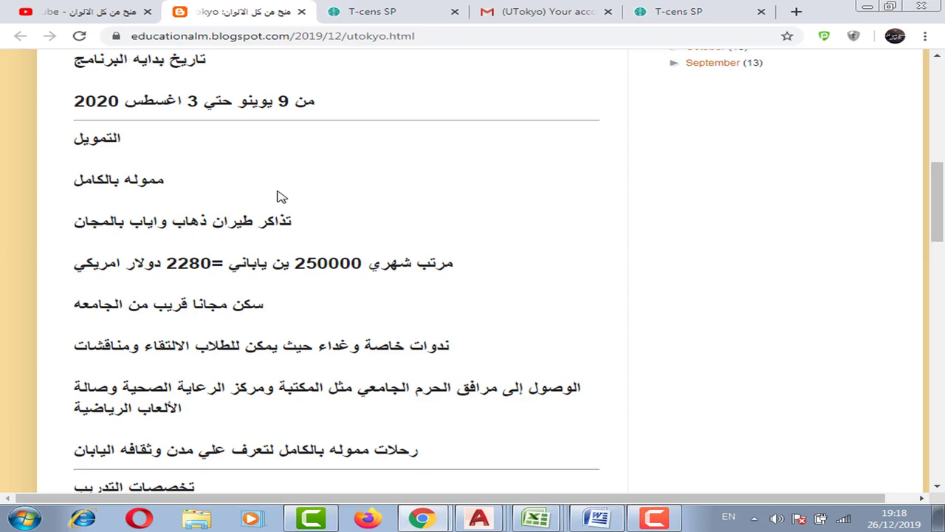
{"action": "scroll", "coordinate": [413, 230], "scroll_direction": "up", "scroll_amount": 3}
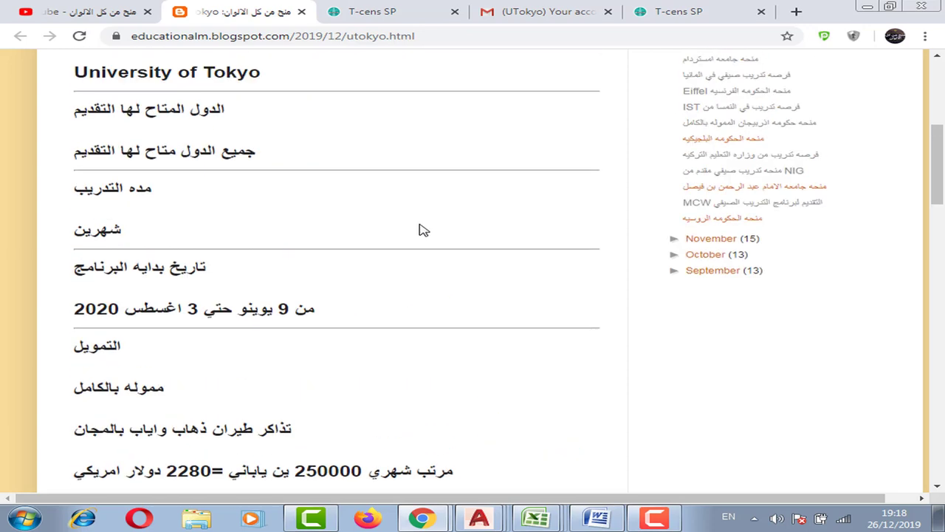
{"action": "scroll", "coordinate": [423, 230], "scroll_direction": "up", "scroll_amount": 3}
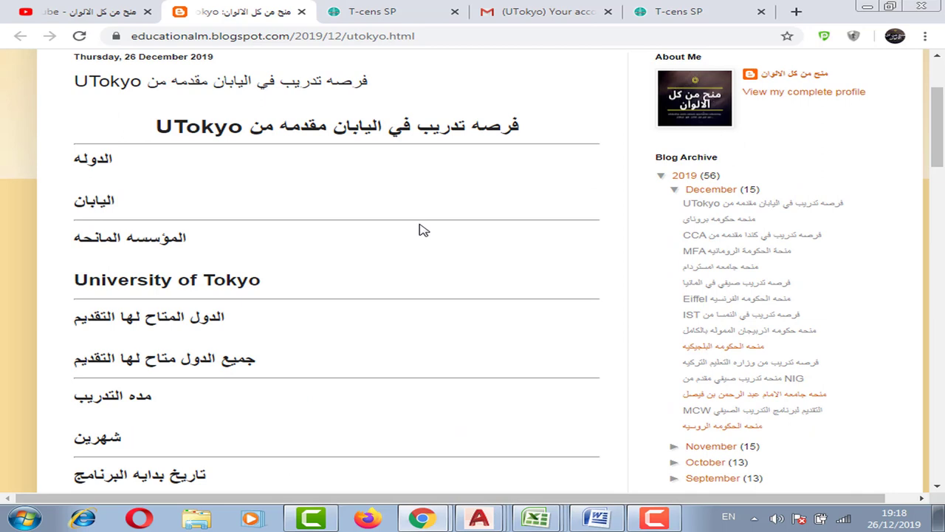